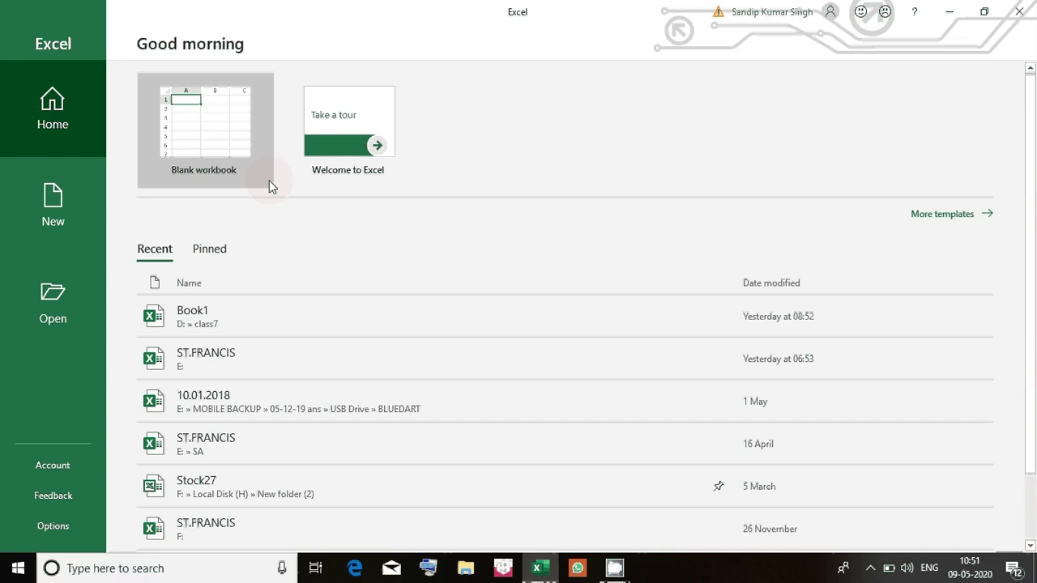
Step: Create a new blank workbook, Book1
{"action": "left_click", "coordinate": [52, 209]}
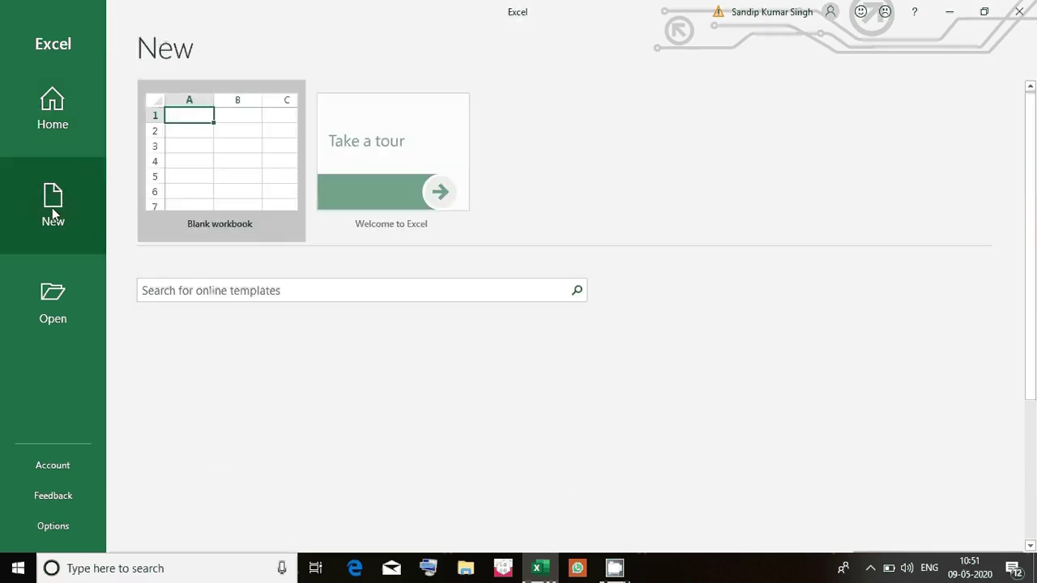
{"action": "left_click", "coordinate": [189, 153]}
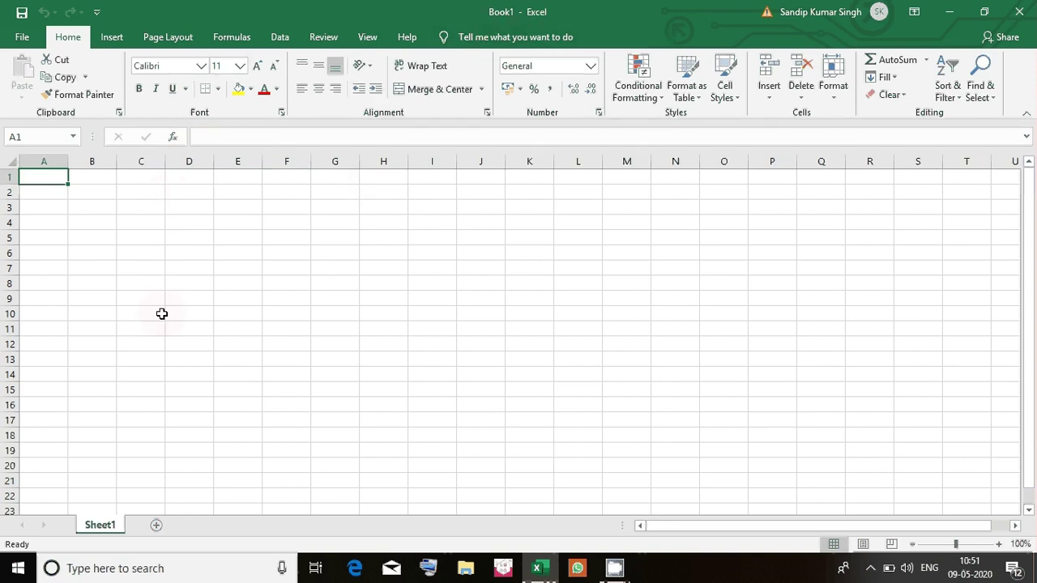
Step: Add Sheet2 and Sheet3, and rename Sheet1 to 'class7'
{"action": "left_click", "coordinate": [157, 529]}
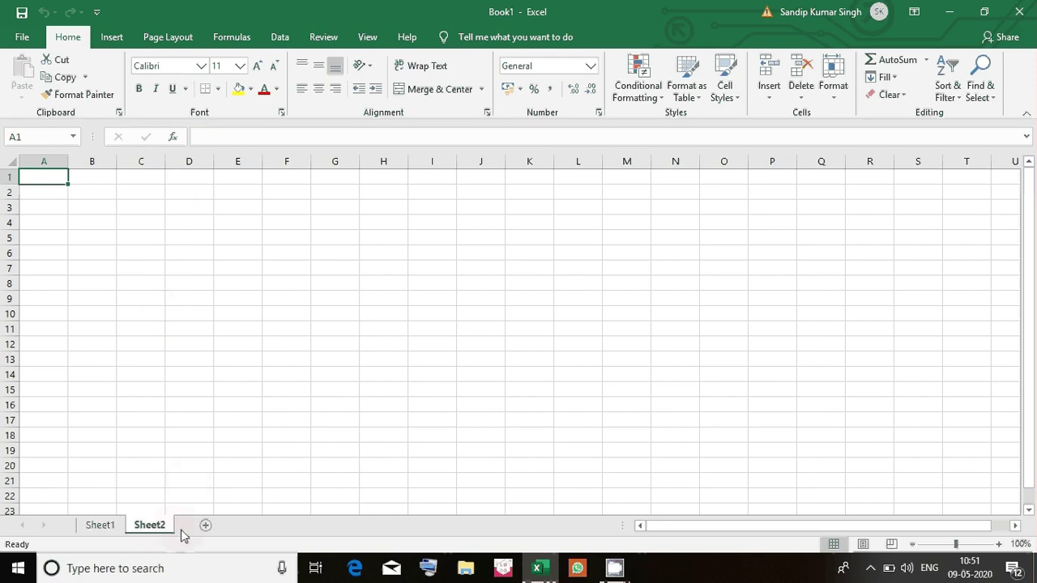
{"action": "left_click", "coordinate": [205, 529]}
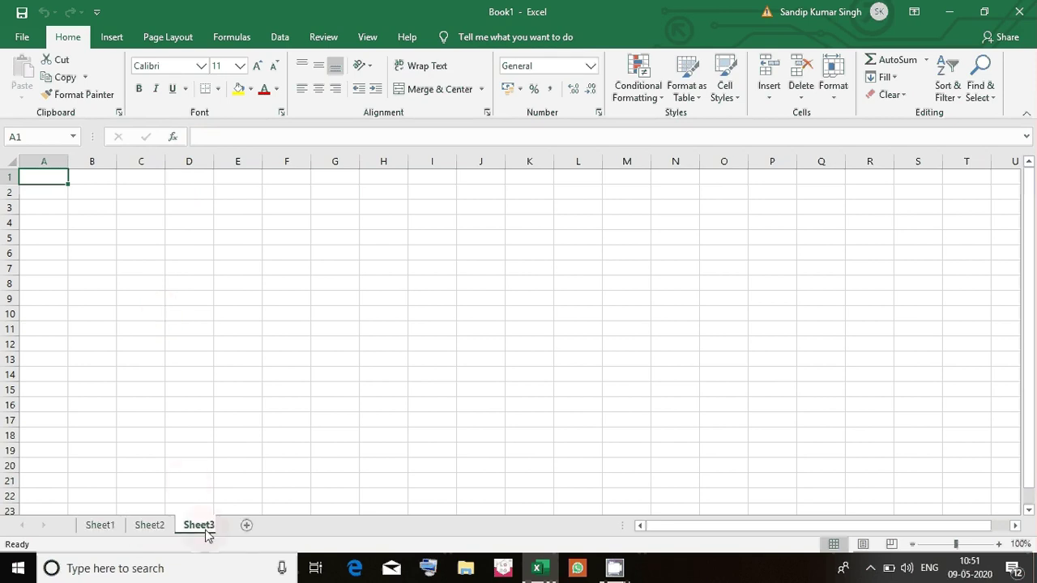
{"action": "left_click", "coordinate": [100, 526]}
{"action": "right_click", "coordinate": [101, 529]}
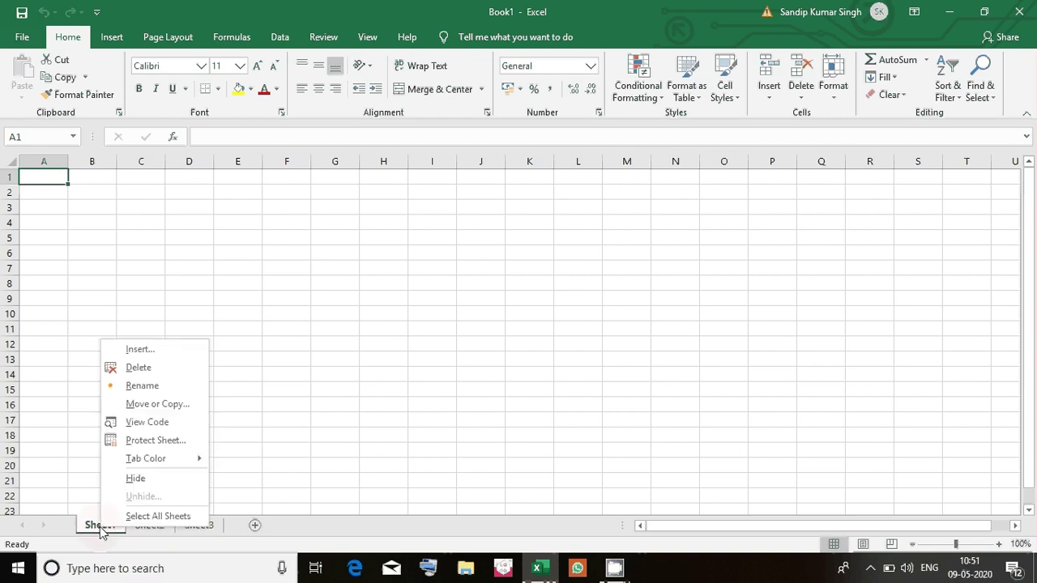
{"action": "left_click", "coordinate": [170, 387]}
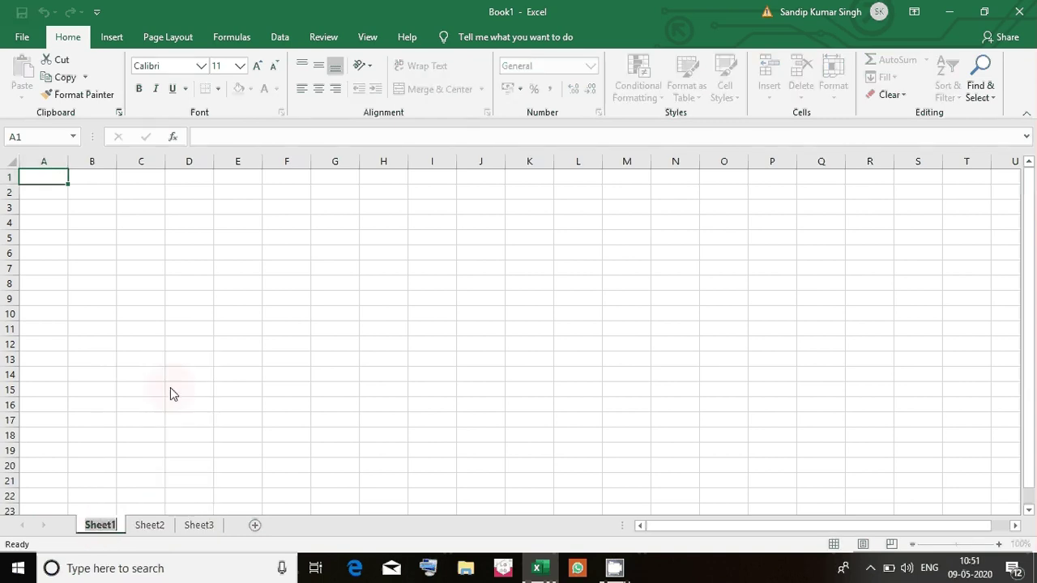
{"action": "type", "text": "class7"}
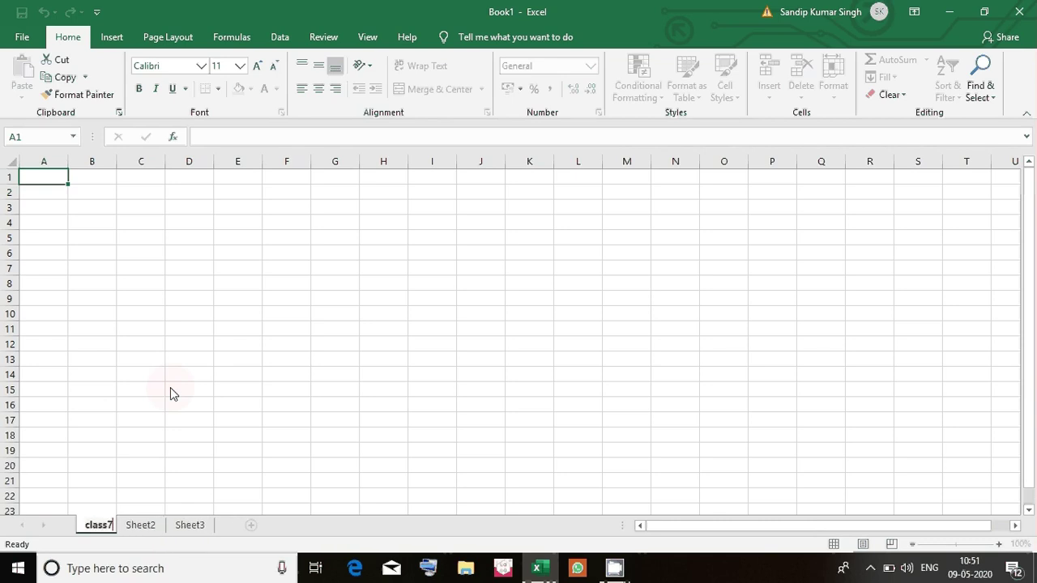
{"action": "key", "text": "Return"}
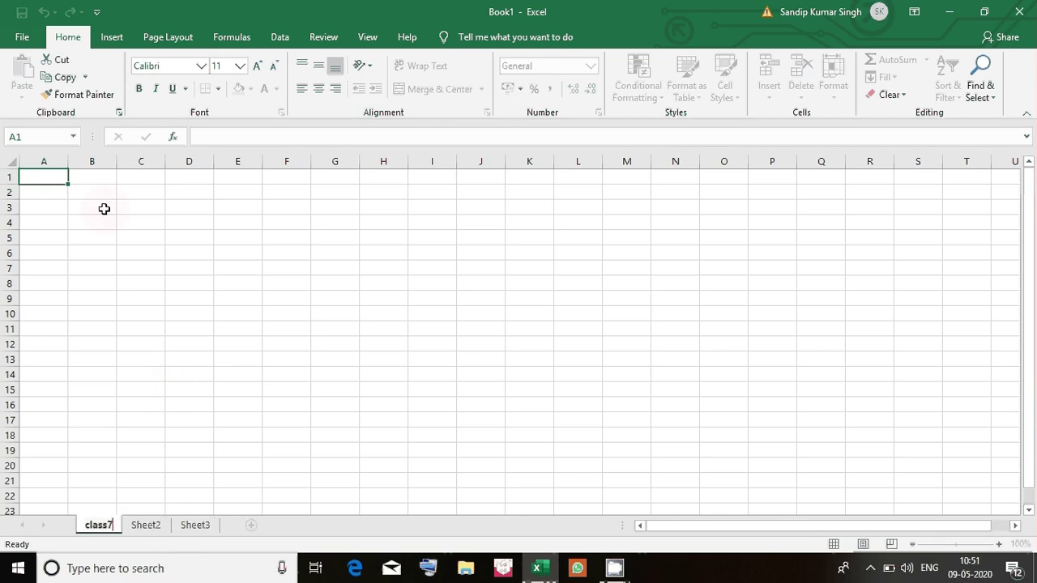
{"action": "left_click", "coordinate": [102, 190]}
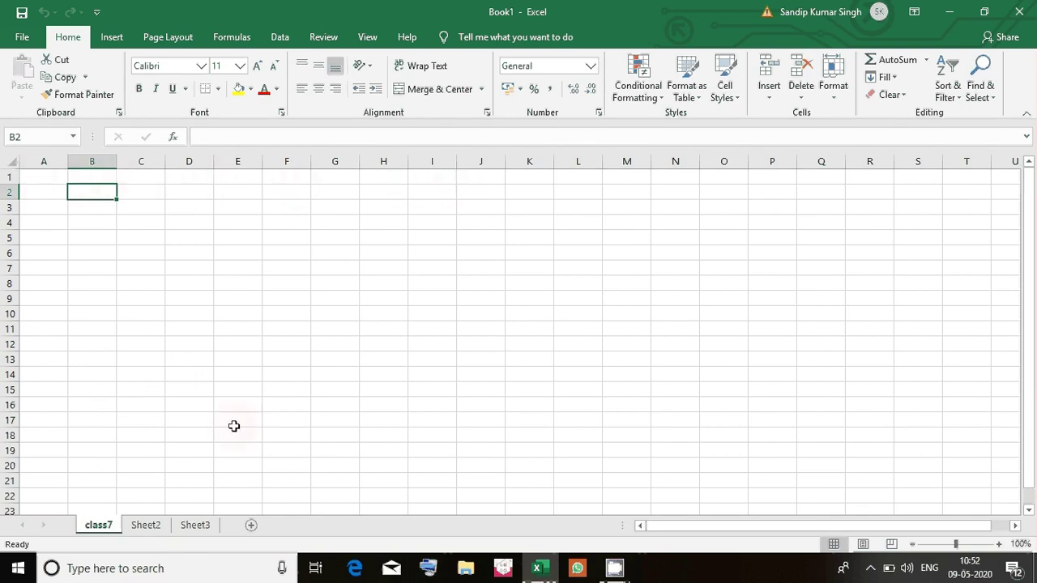
Step: Enter the heading 'students name' in cell B2 of the class7 sheet
{"action": "left_click", "coordinate": [148, 179]}
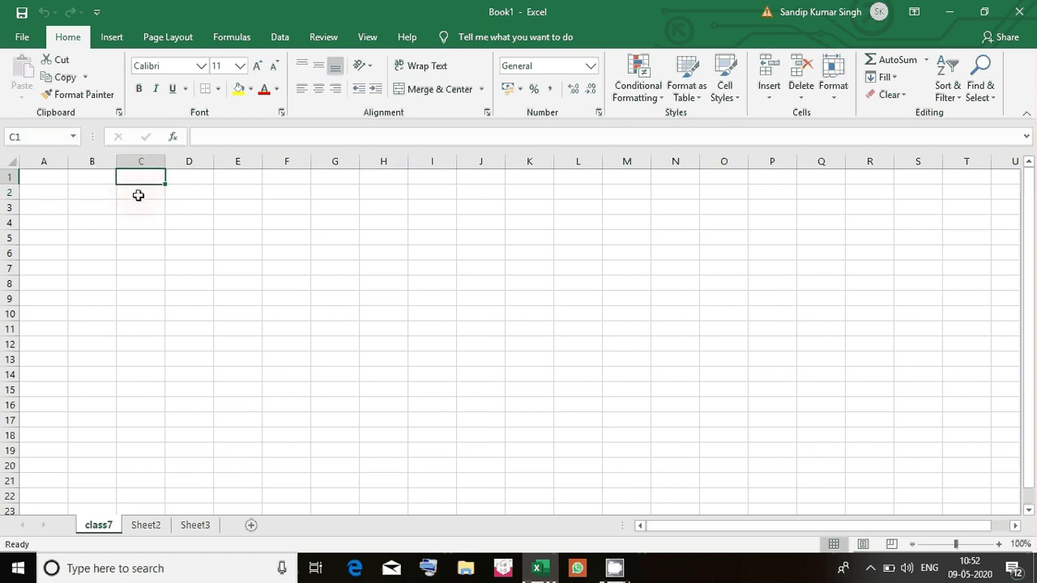
{"action": "left_click", "coordinate": [139, 194]}
{"action": "left_click", "coordinate": [86, 195]}
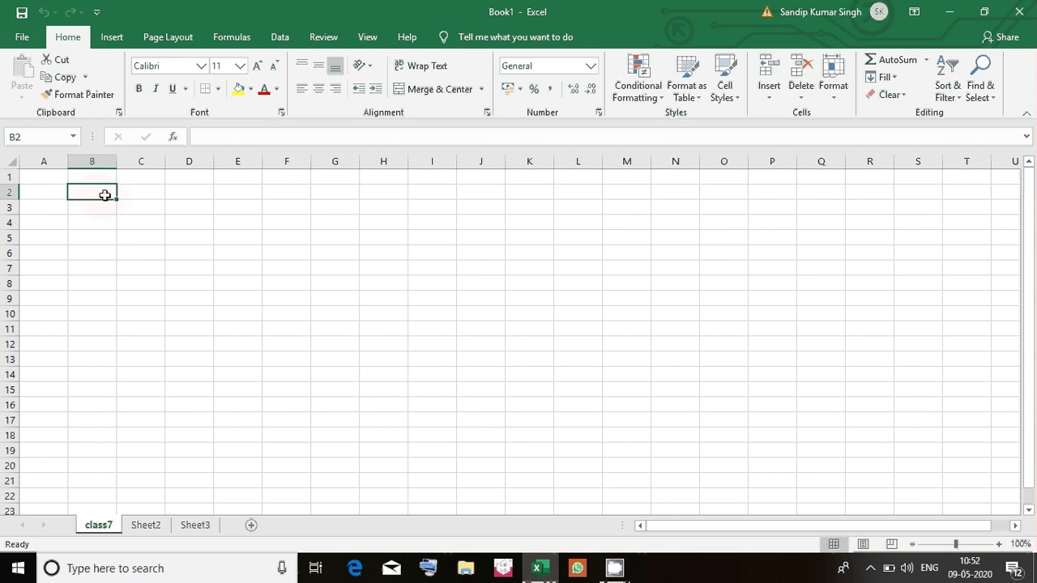
{"action": "type", "text": "stu"}
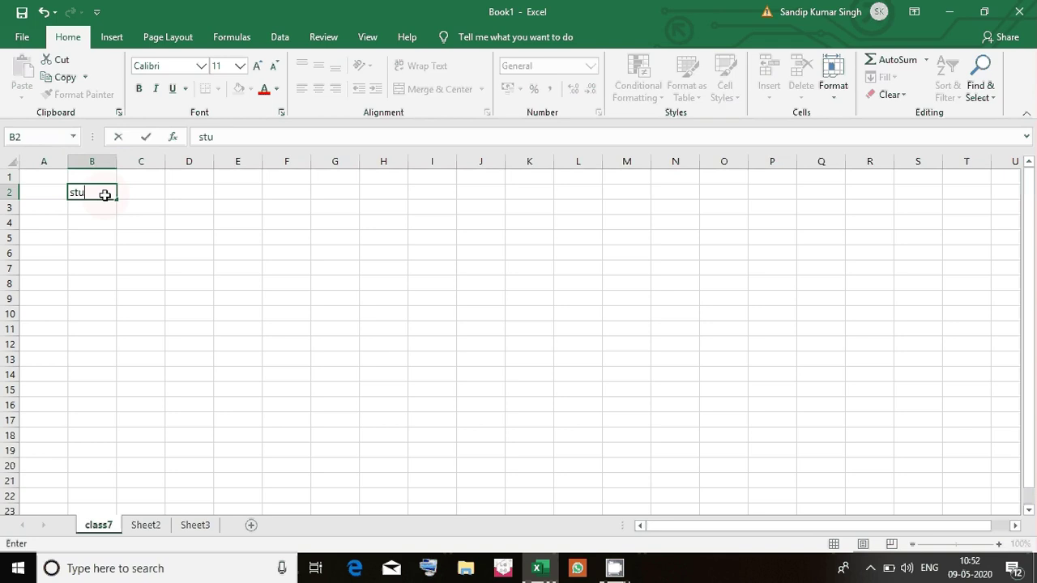
{"action": "type", "text": "dents name"}
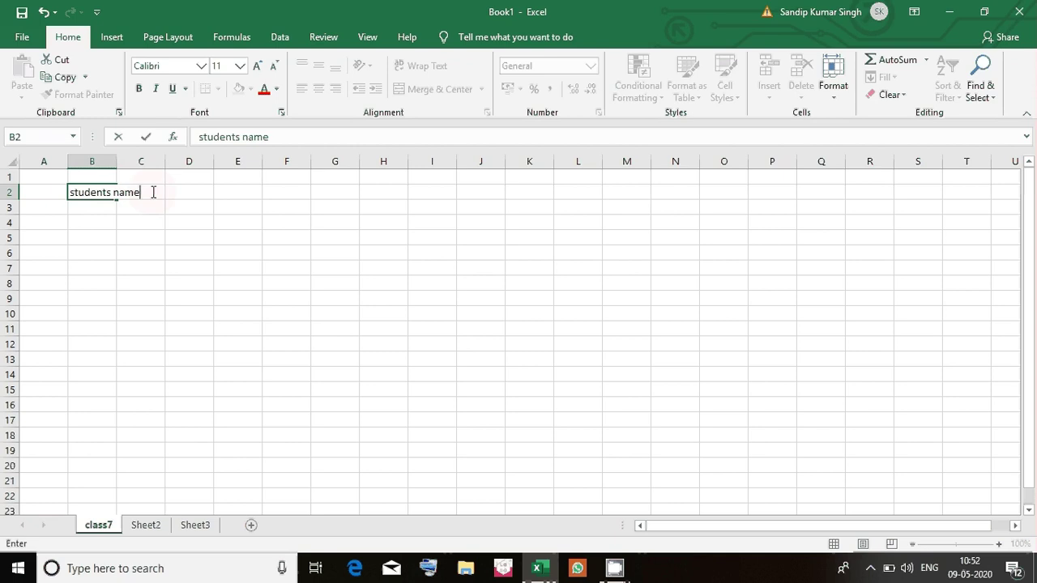
{"action": "left_click", "coordinate": [158, 191]}
{"action": "left_click", "coordinate": [171, 180]}
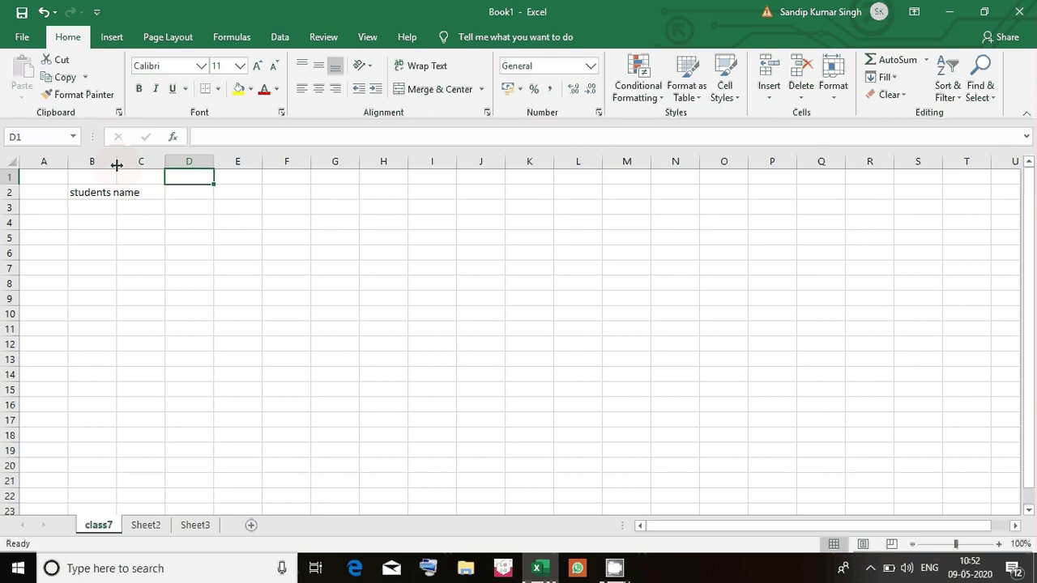
Step: Widen column B and apply Wrap Text to the 'students name' heading in B2
{"action": "left_click_drag", "start_coordinate": [116, 165], "coordinate": [137, 168]}
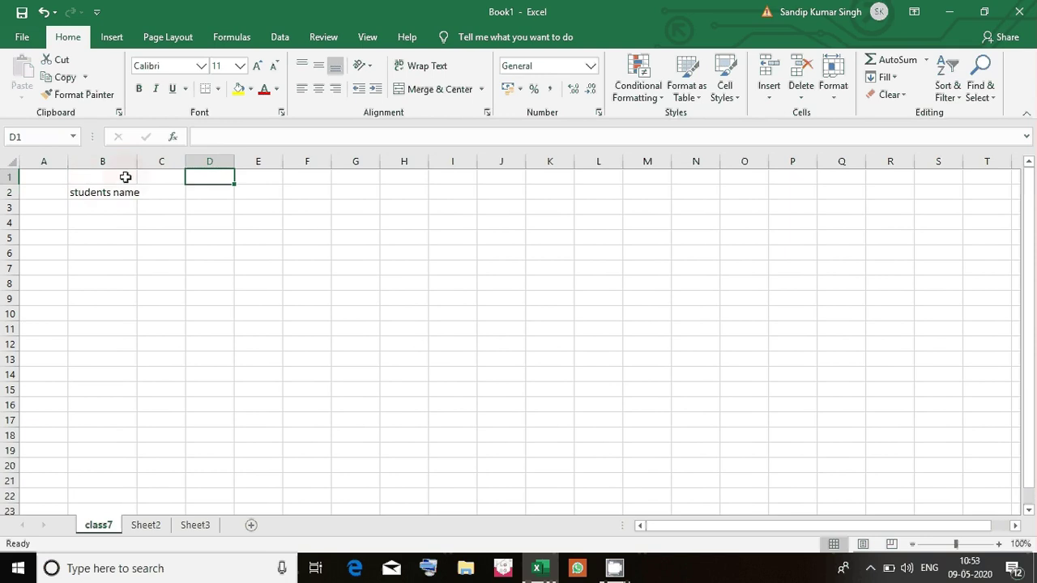
{"action": "left_click", "coordinate": [130, 192]}
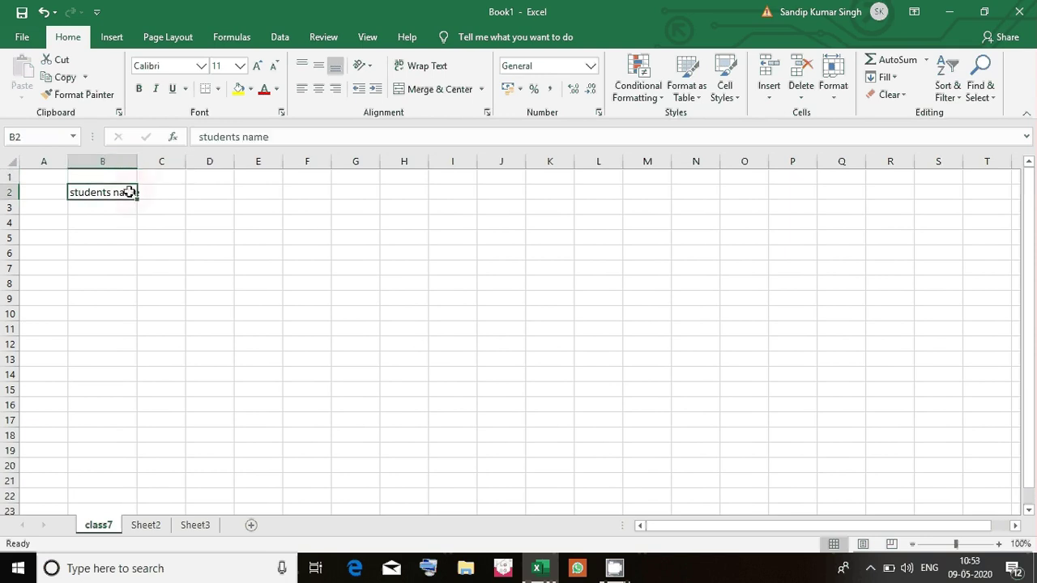
{"action": "left_click", "coordinate": [436, 68]}
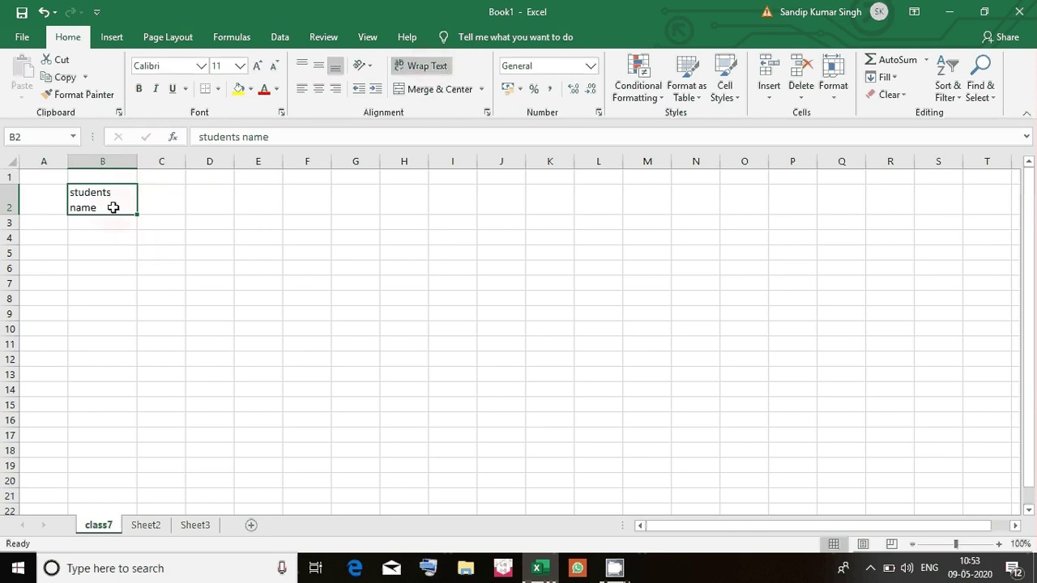
Step: Format the B2 heading as Bahnschrift Light SemiCondensed, size 12, bold and italic
{"action": "left_click", "coordinate": [199, 67]}
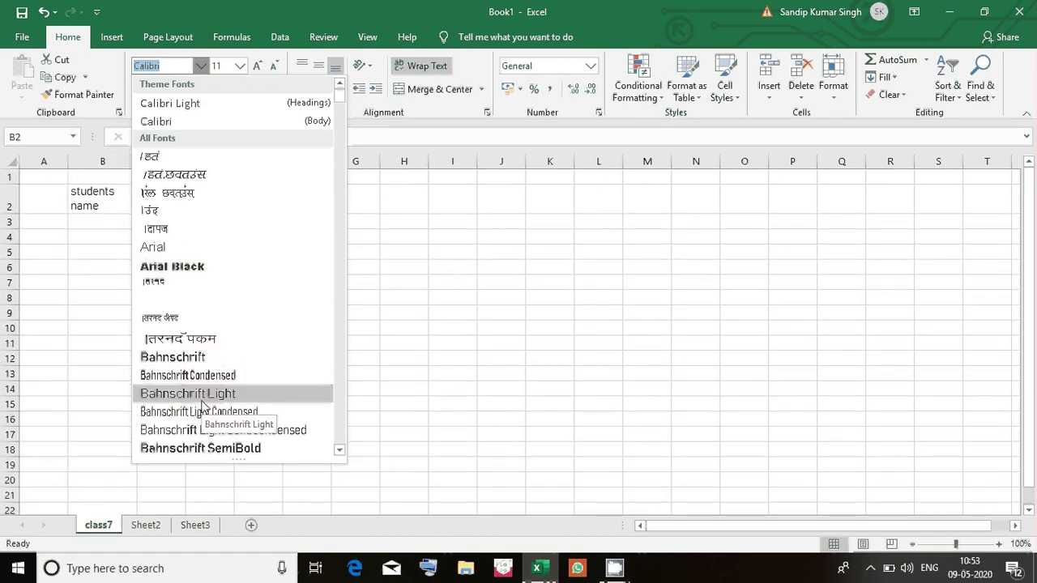
{"action": "left_click", "coordinate": [202, 434]}
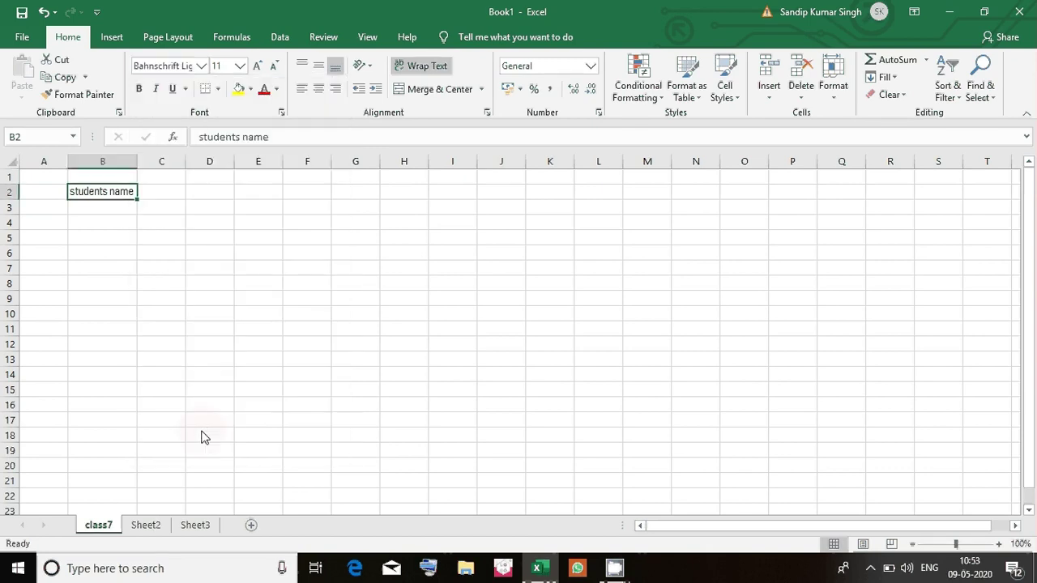
{"action": "left_click", "coordinate": [258, 66]}
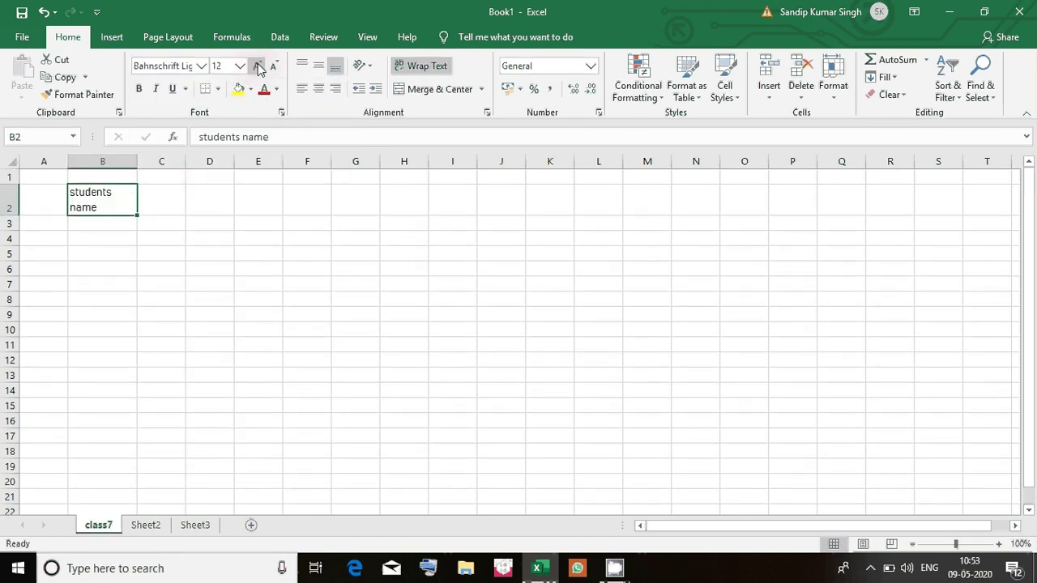
{"action": "left_click", "coordinate": [258, 65]}
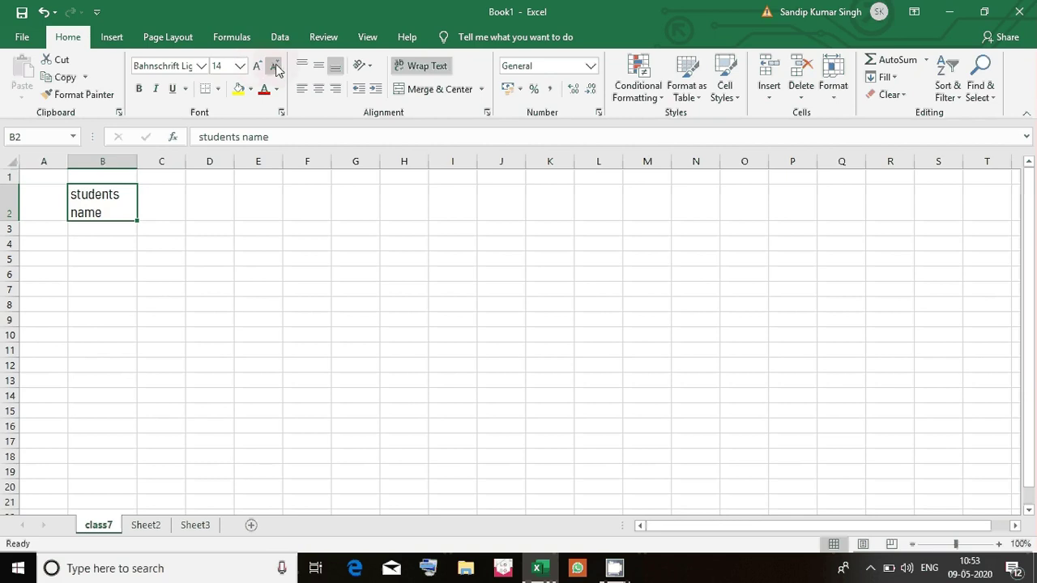
{"action": "left_click", "coordinate": [275, 66]}
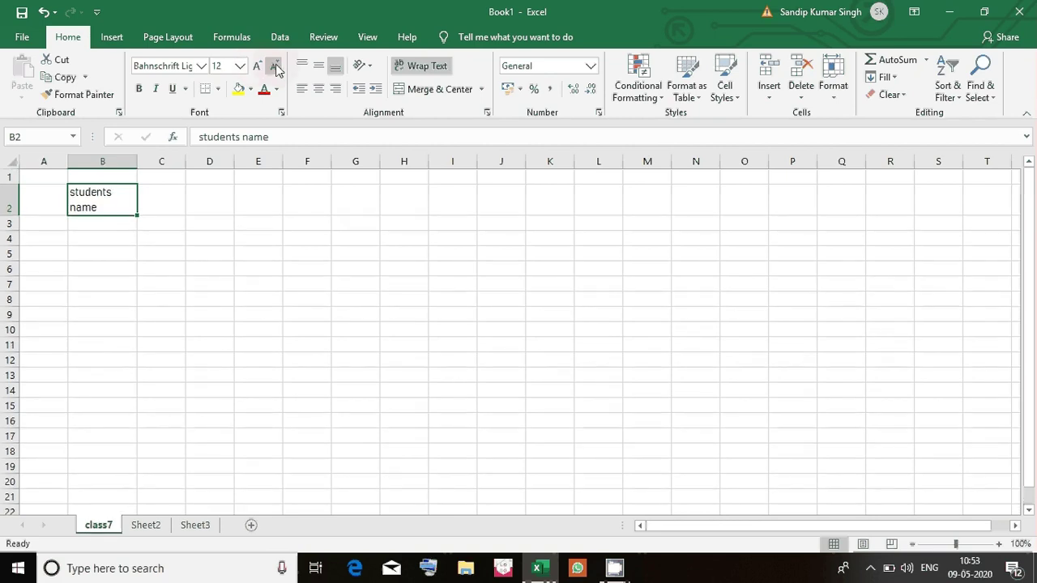
{"action": "left_click", "coordinate": [139, 89]}
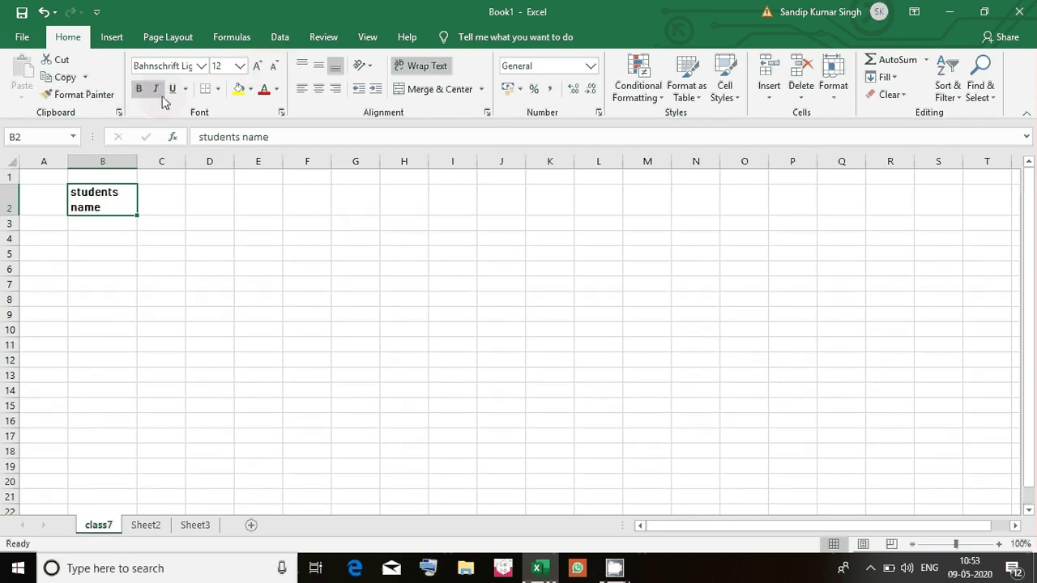
{"action": "left_click", "coordinate": [156, 91]}
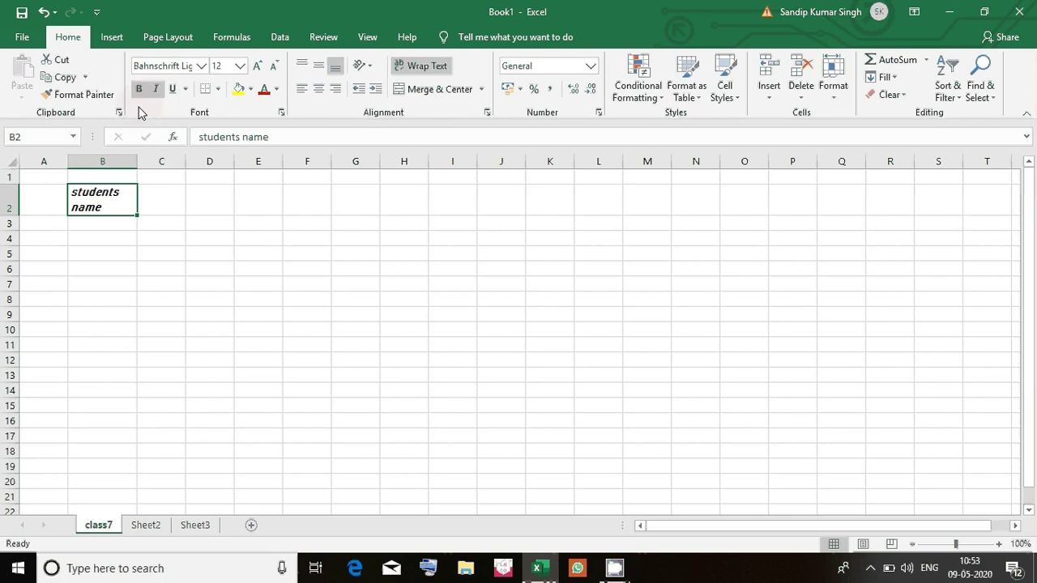
{"action": "left_click", "coordinate": [250, 89]}
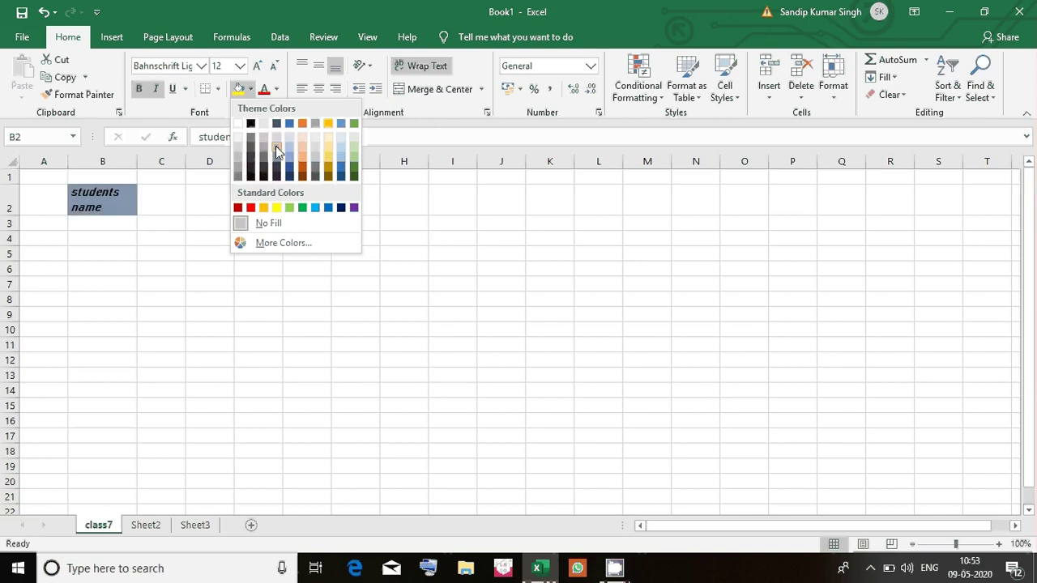
Step: Give B2 a gold fill, red font colour and All Borders
{"action": "left_click", "coordinate": [328, 123]}
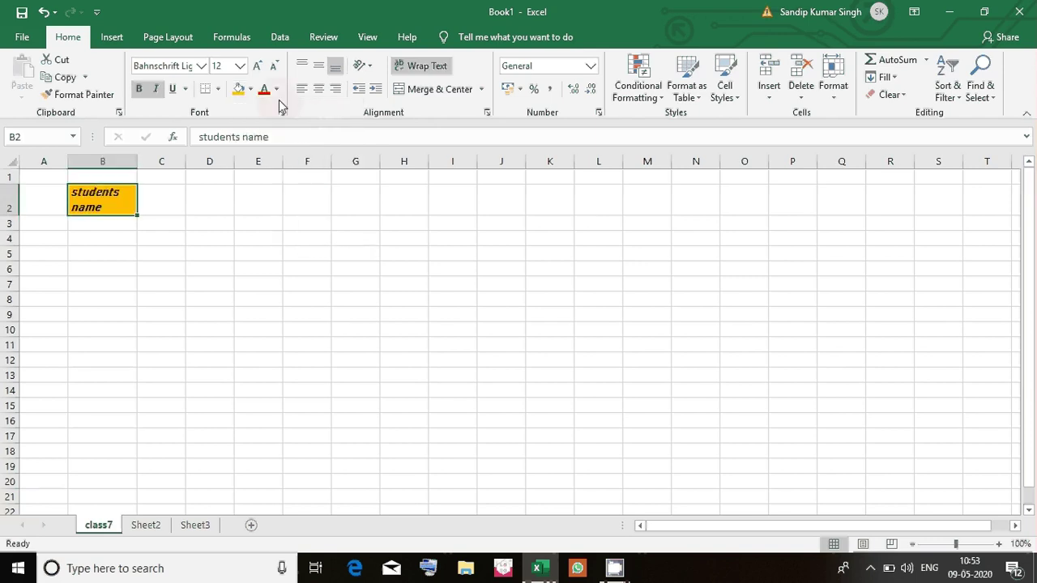
{"action": "left_click", "coordinate": [277, 89]}
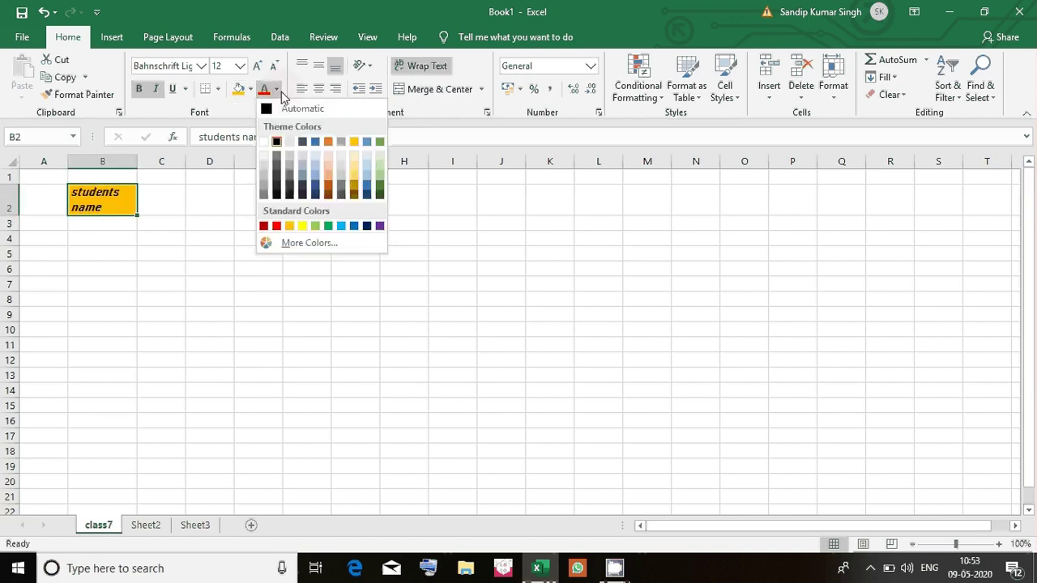
{"action": "left_click", "coordinate": [277, 226]}
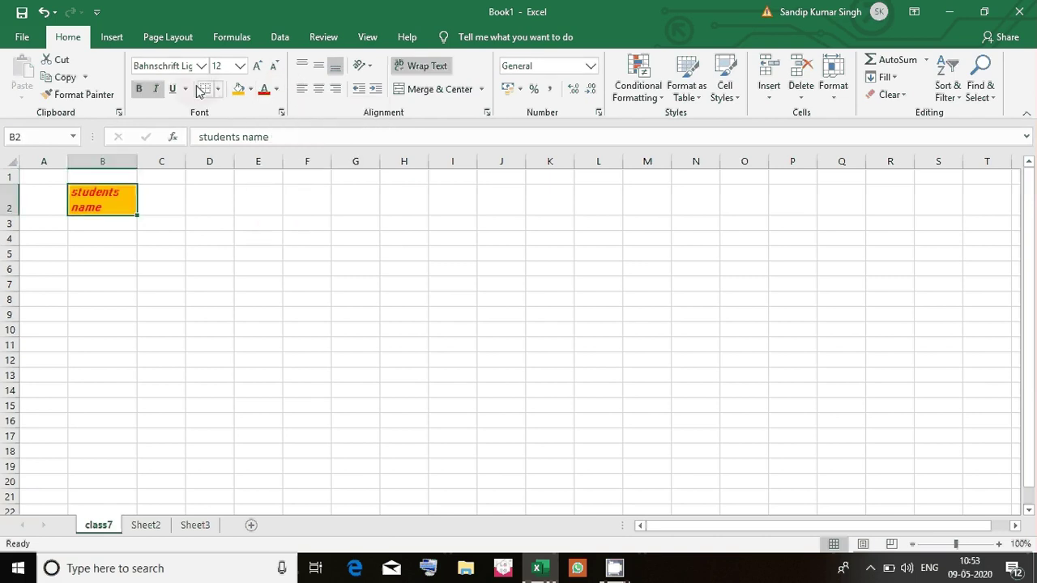
{"action": "left_click", "coordinate": [217, 89]}
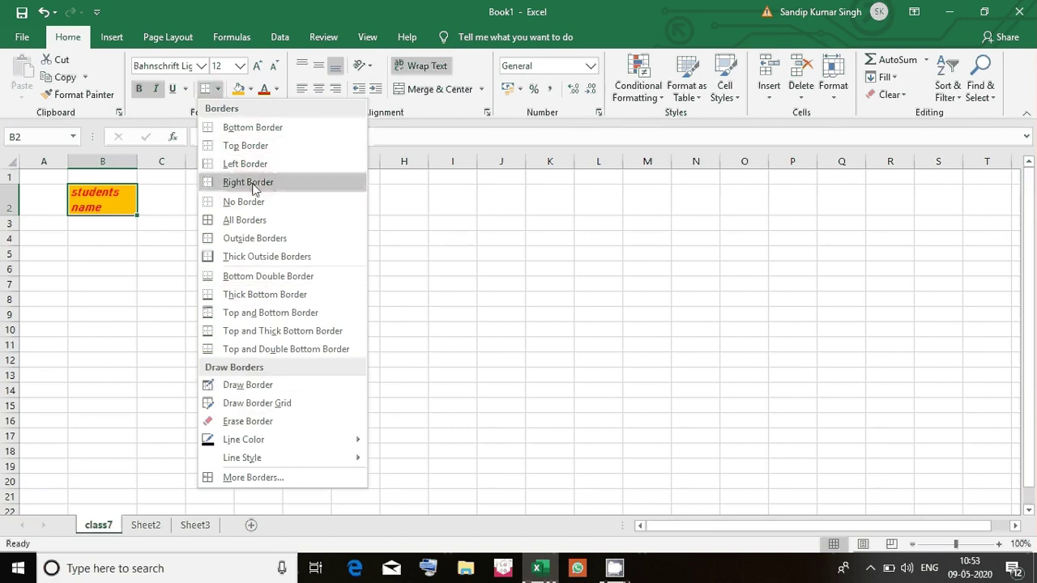
{"action": "left_click", "coordinate": [261, 220]}
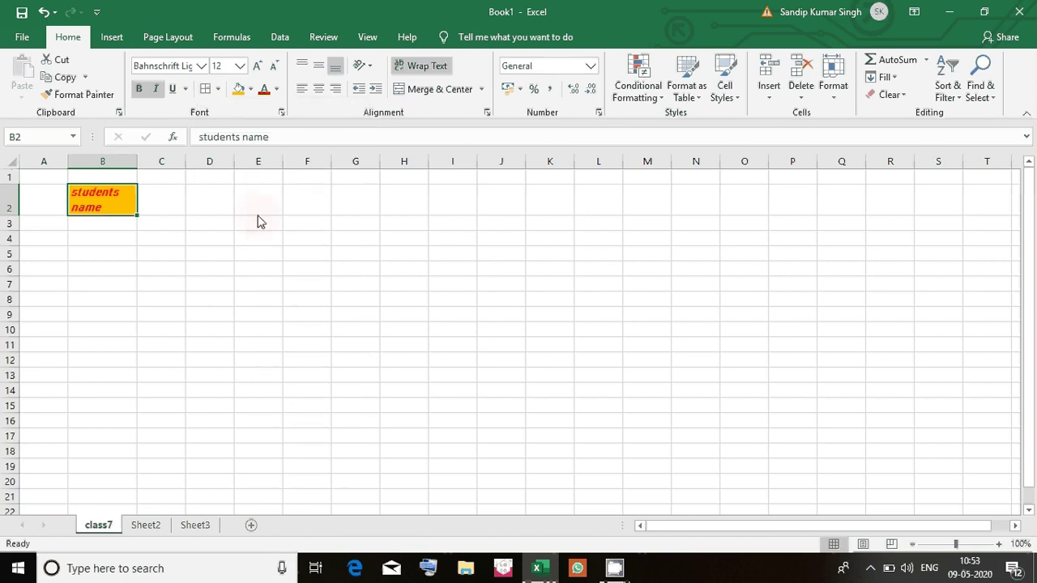
Step: Enter 234 in cell C2
{"action": "left_click", "coordinate": [236, 209]}
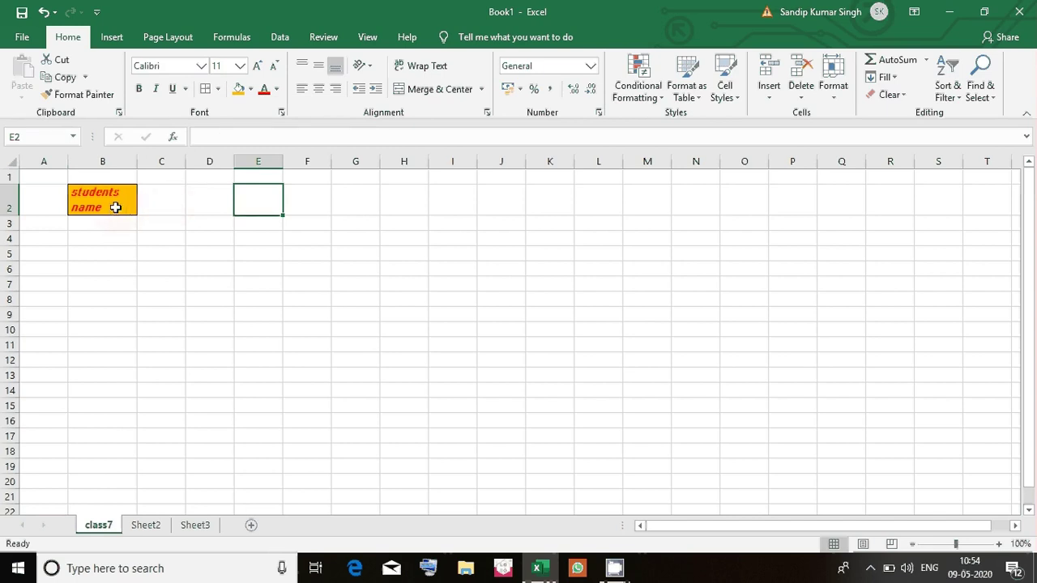
{"action": "left_click", "coordinate": [166, 201]}
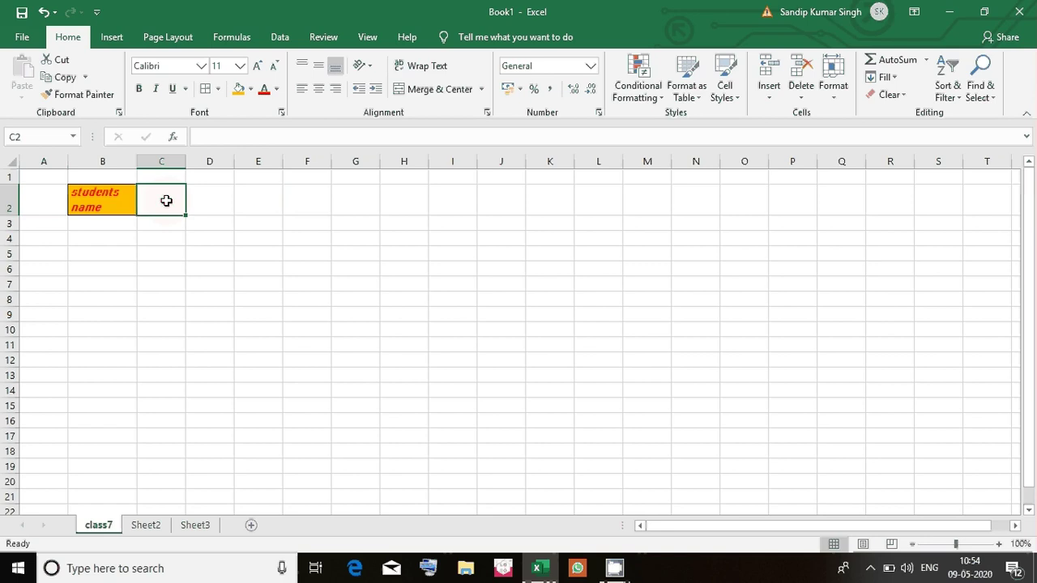
{"action": "type", "text": "234"}
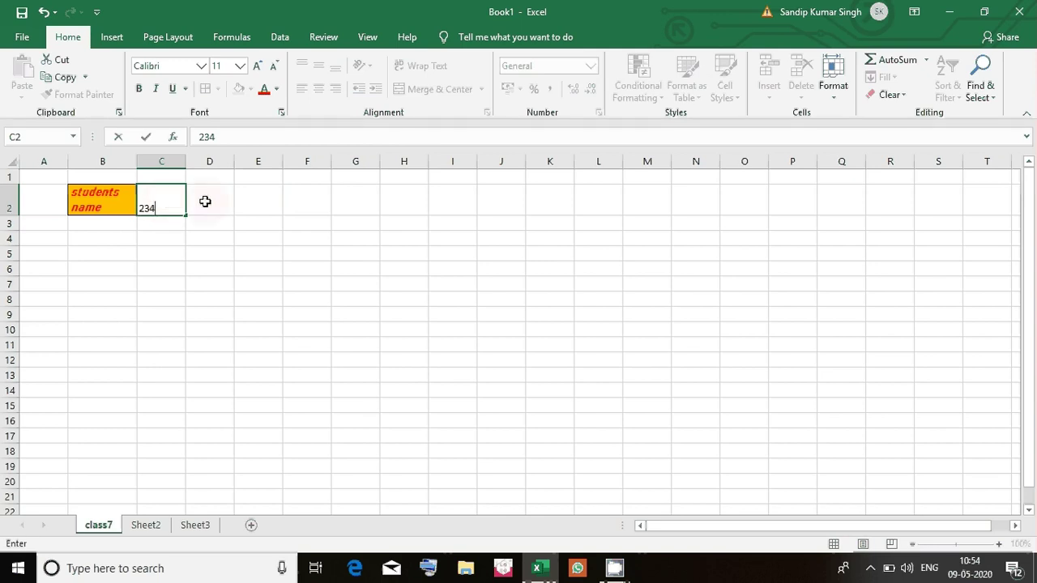
{"action": "left_click", "coordinate": [205, 201]}
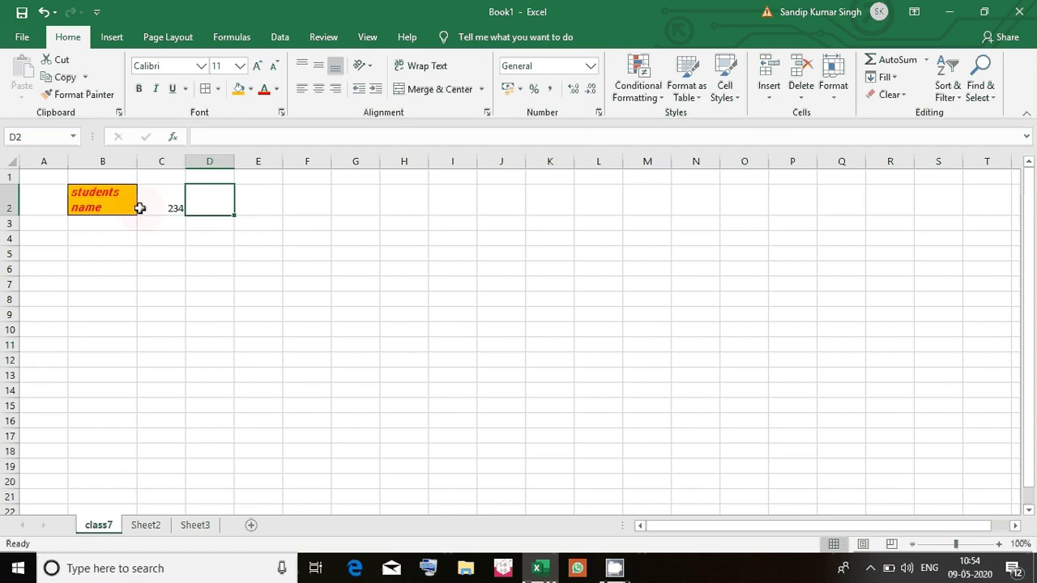
Step: Angle the 234 in C2 counterclockwise, after briefly trying Vertical Text
{"action": "left_click", "coordinate": [140, 208]}
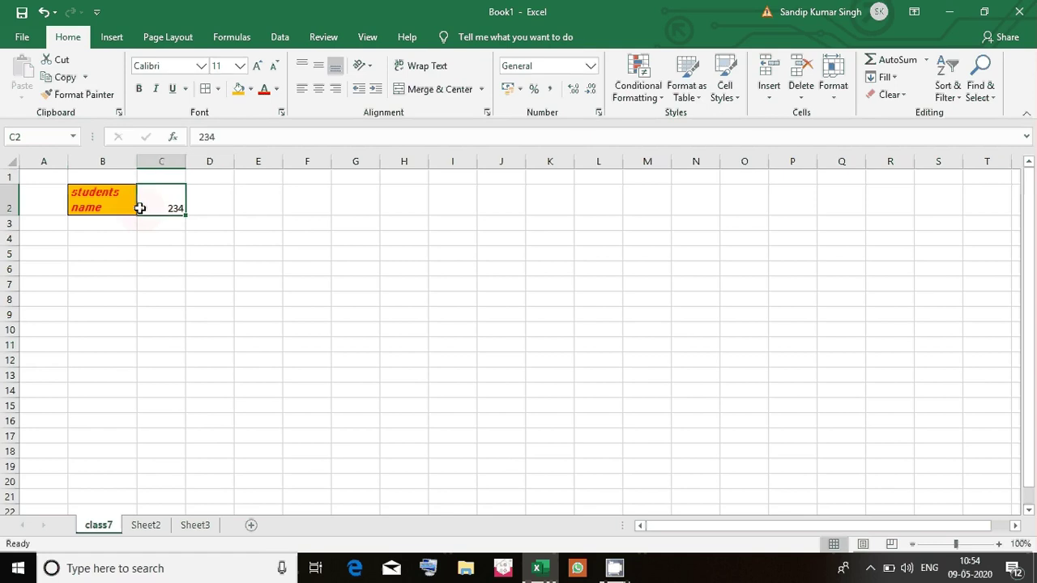
{"action": "left_click", "coordinate": [371, 68]}
{"action": "left_click", "coordinate": [391, 86]}
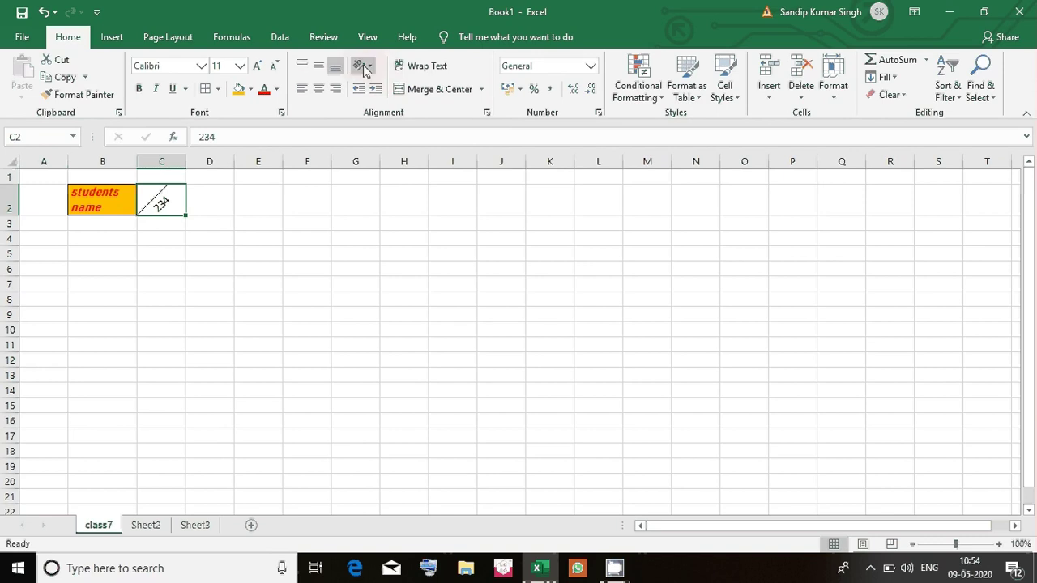
{"action": "left_click", "coordinate": [363, 69]}
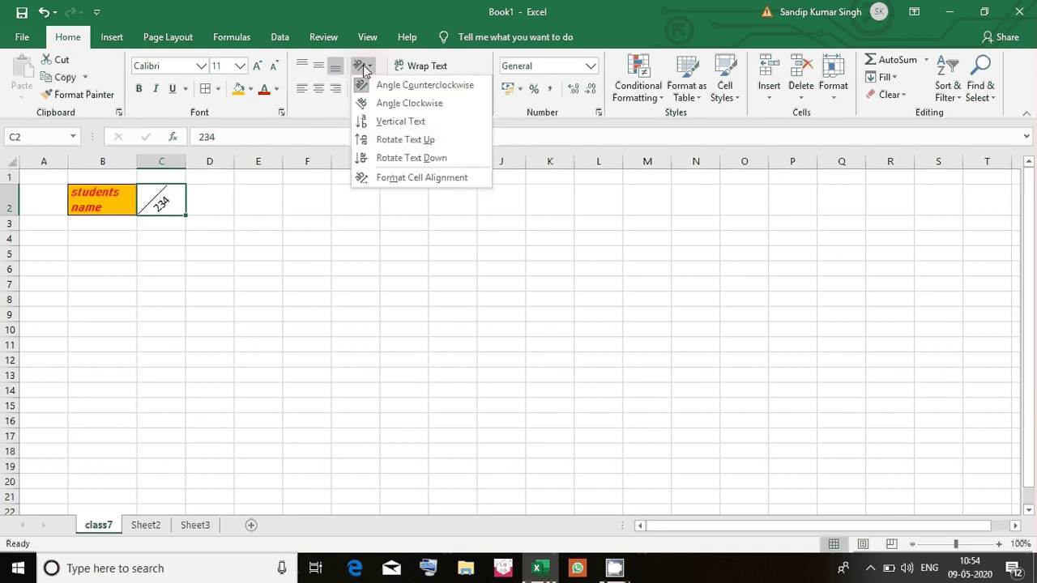
{"action": "left_click", "coordinate": [396, 129]}
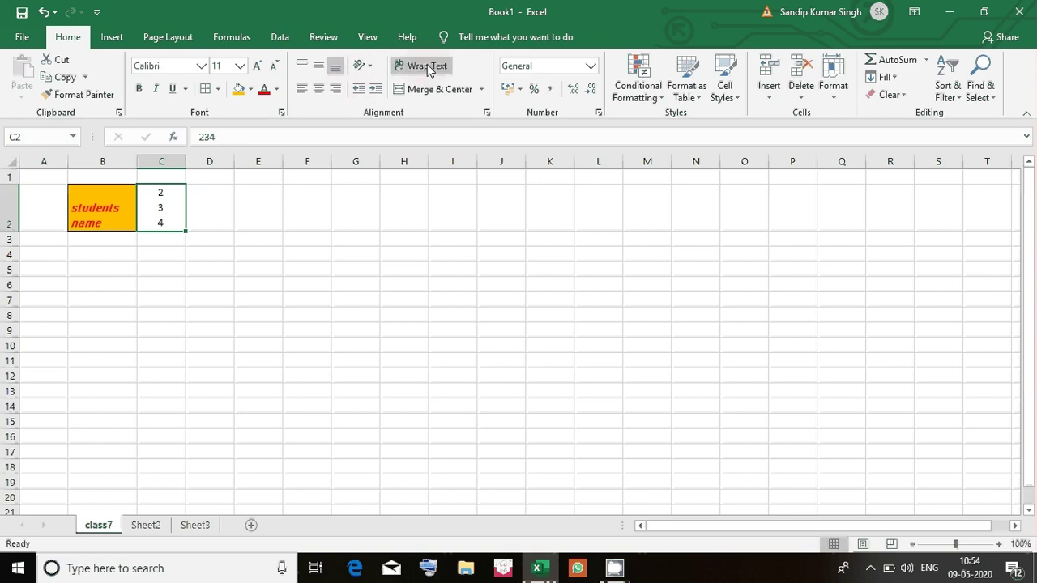
{"action": "left_click", "coordinate": [363, 65]}
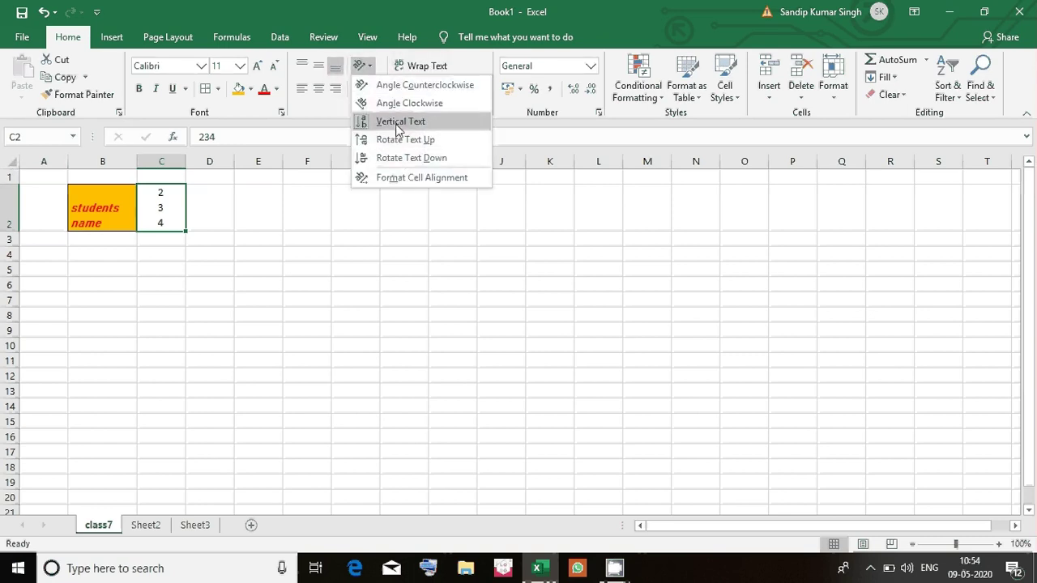
{"action": "left_click", "coordinate": [405, 85]}
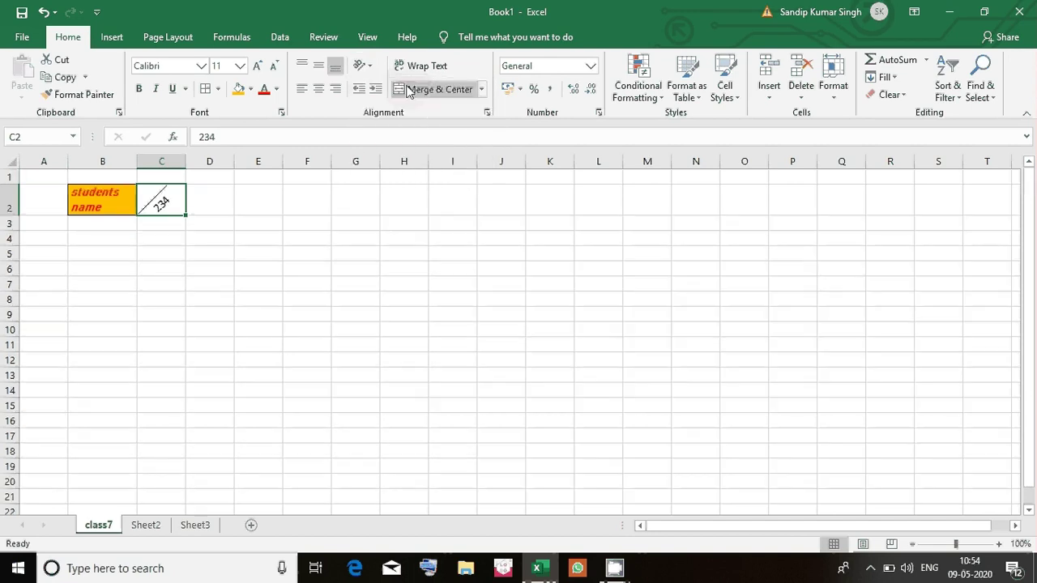
Step: Align the angled 234 in C2 to the bottom and centre it horizontally
{"action": "left_click", "coordinate": [321, 68]}
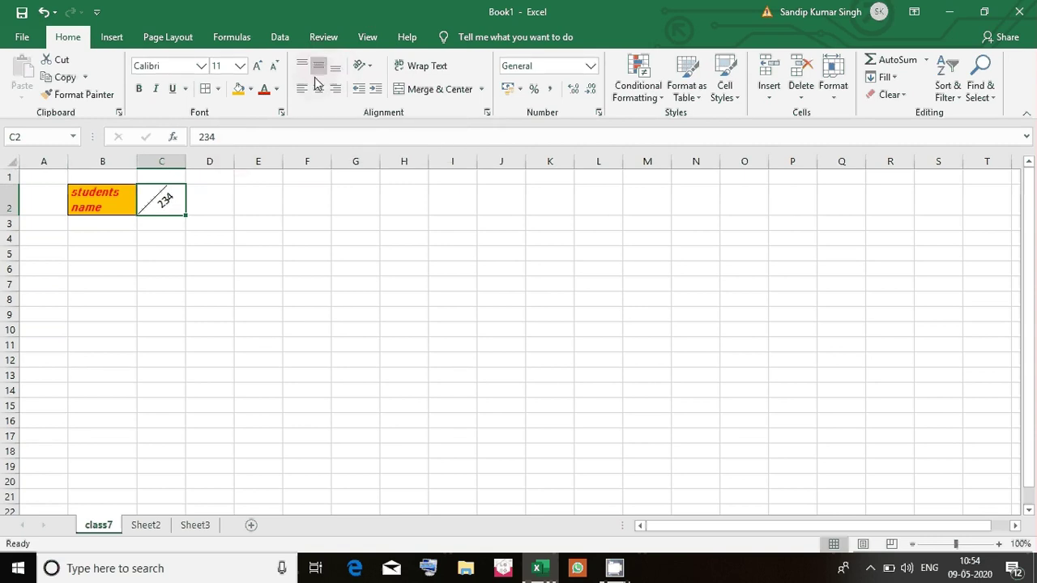
{"action": "left_click", "coordinate": [300, 67]}
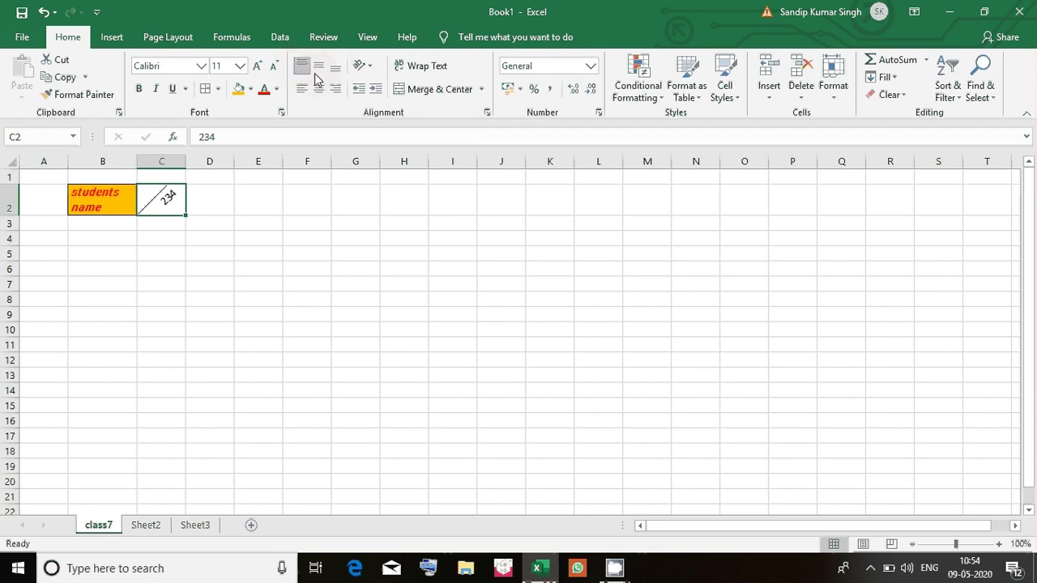
{"action": "left_click", "coordinate": [337, 72]}
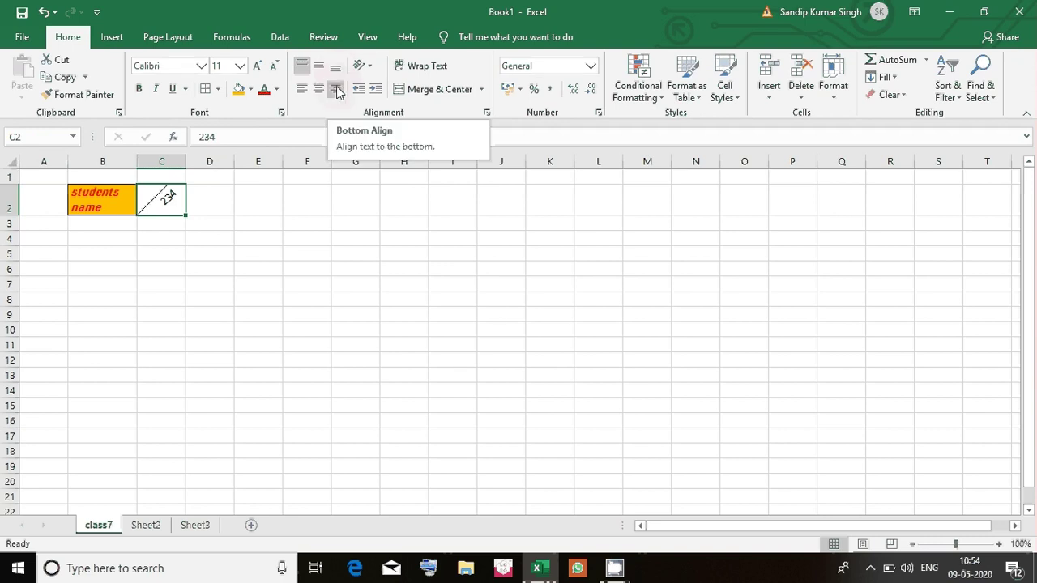
{"action": "left_click", "coordinate": [319, 70]}
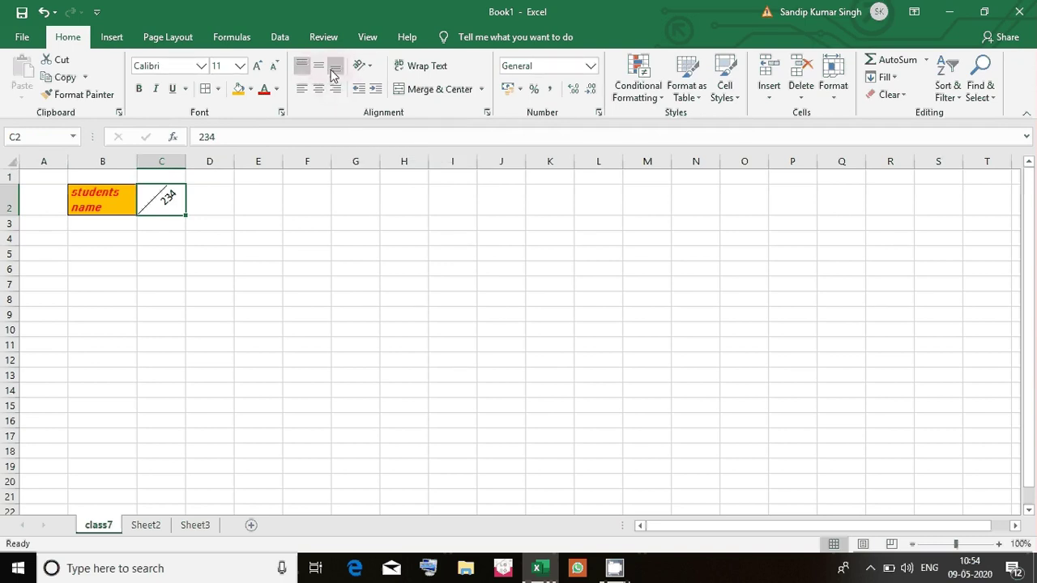
{"action": "left_click", "coordinate": [336, 67]}
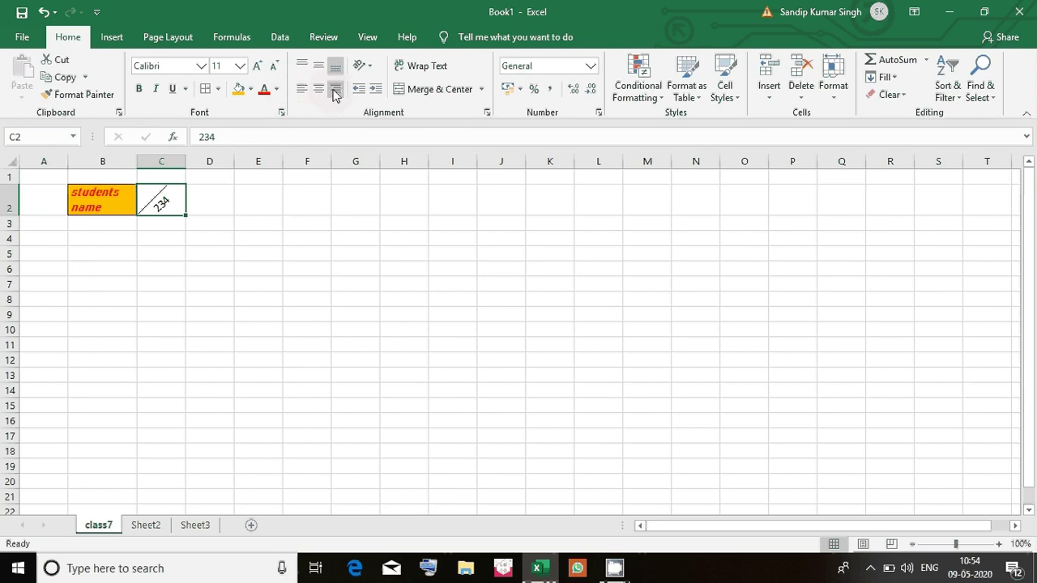
{"action": "left_click", "coordinate": [335, 93]}
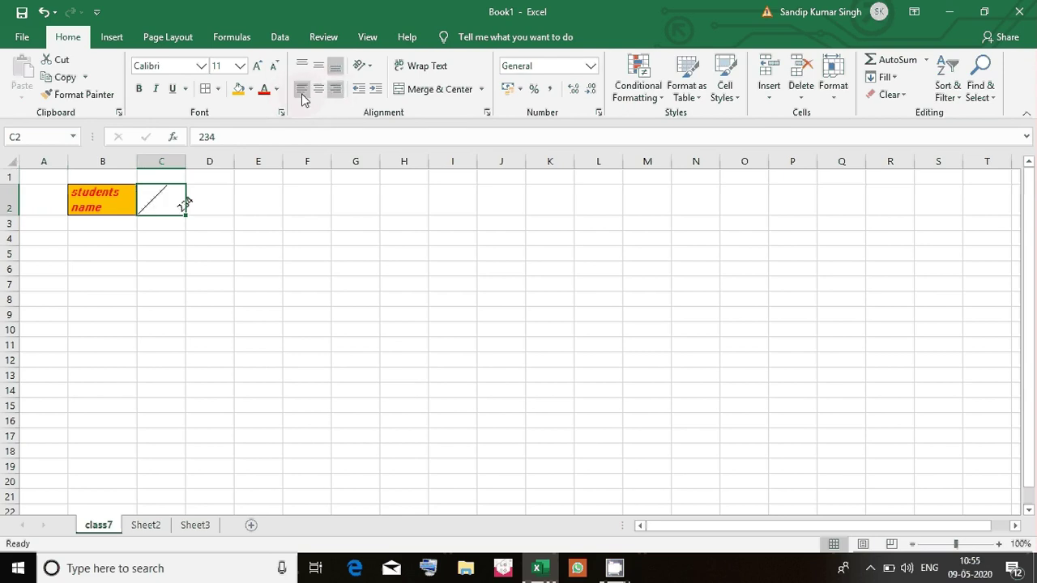
{"action": "left_click", "coordinate": [302, 96]}
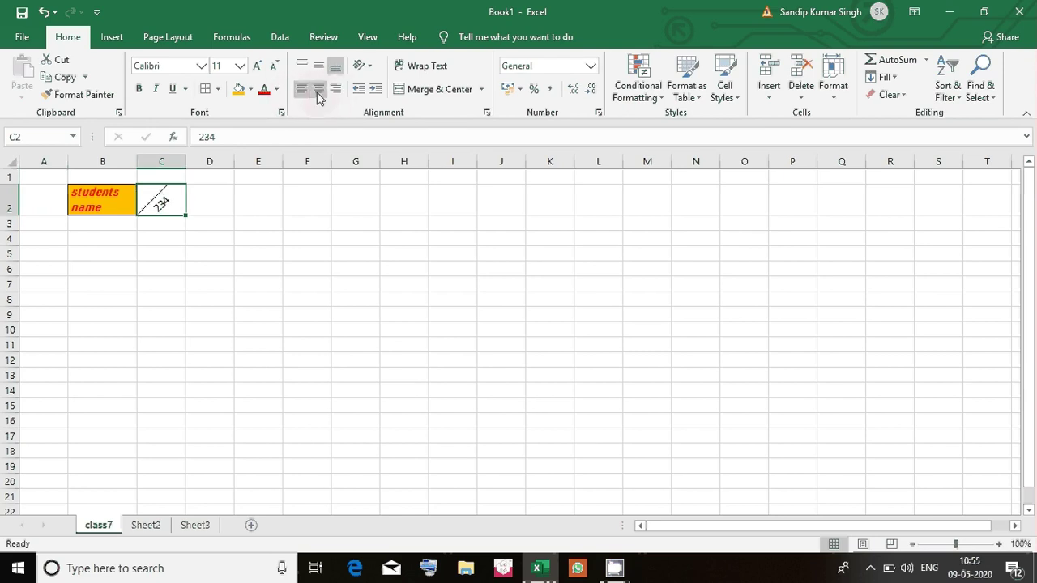
{"action": "left_click", "coordinate": [318, 93]}
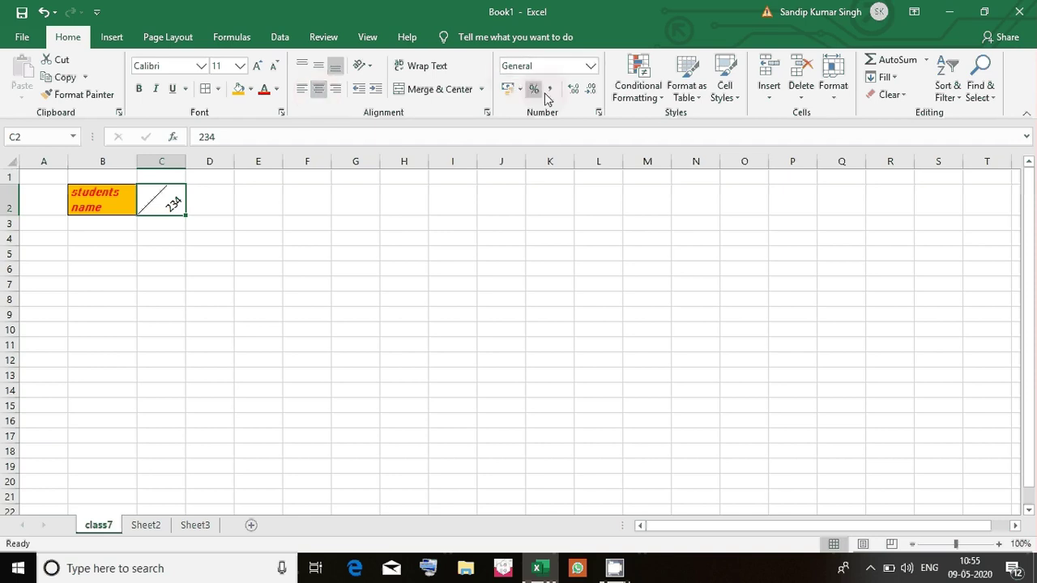
Step: Left-align C2 and apply Scientific format so 234 shows as 2.34E+02
{"action": "left_click", "coordinate": [591, 71]}
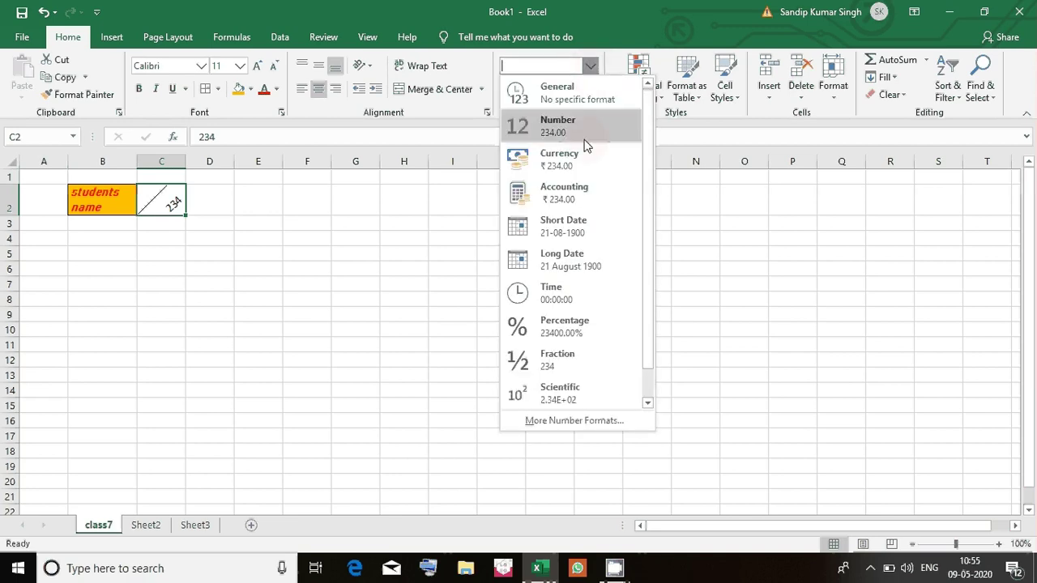
{"action": "left_click", "coordinate": [576, 254]}
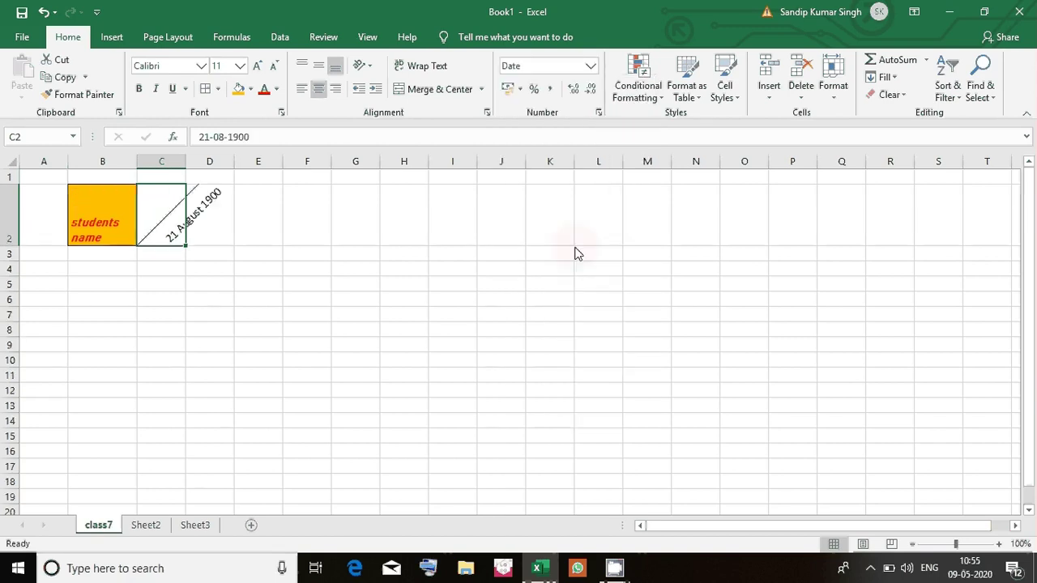
{"action": "left_click", "coordinate": [591, 66]}
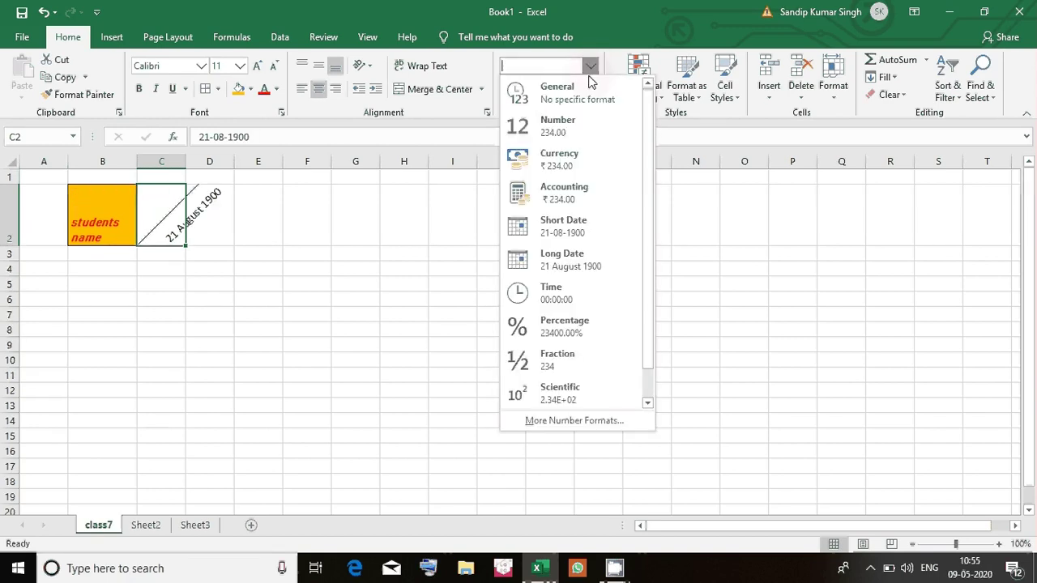
{"action": "left_click", "coordinate": [587, 332]}
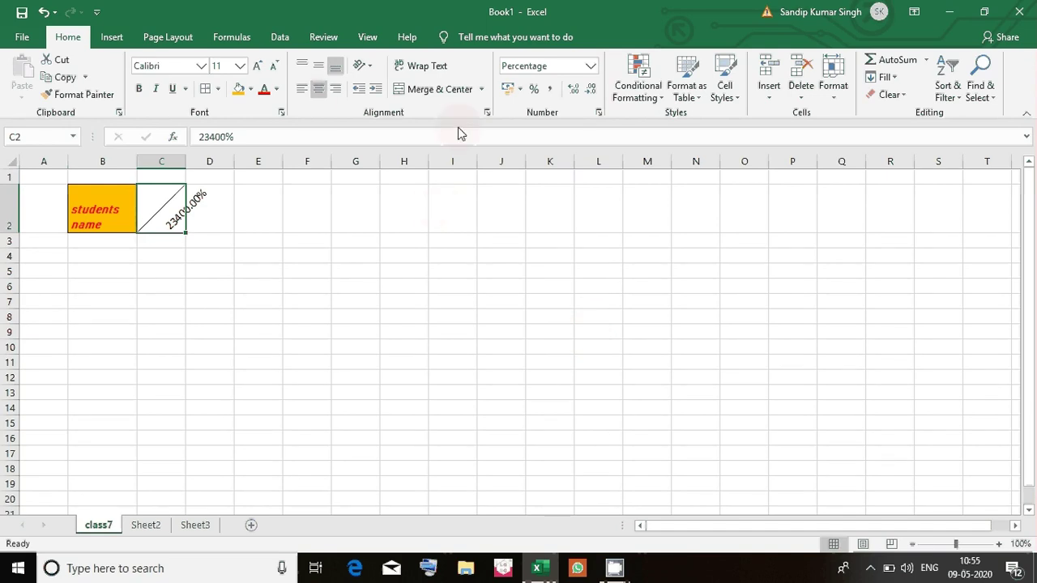
{"action": "left_click", "coordinate": [302, 91]}
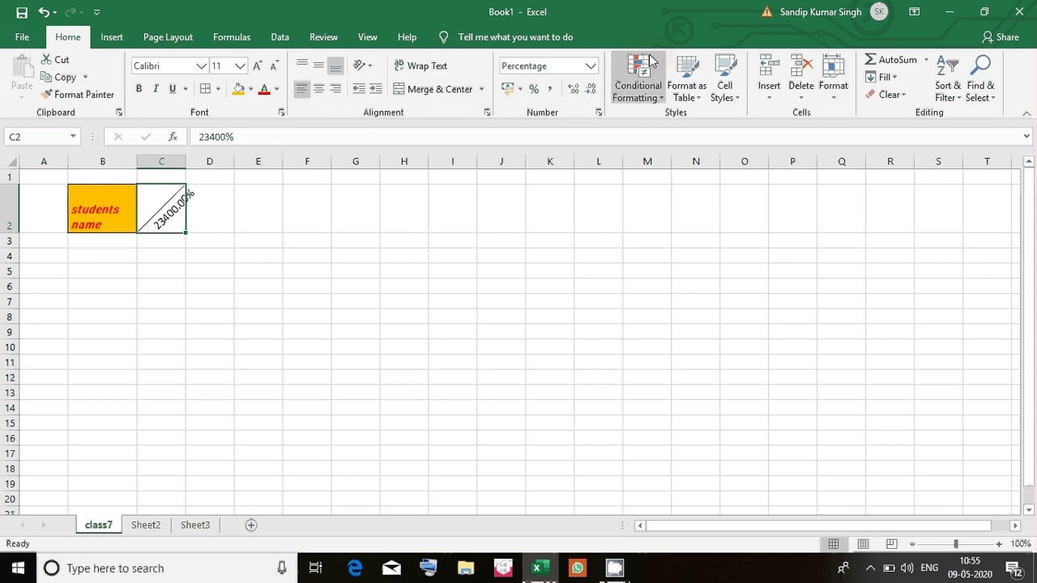
{"action": "left_click", "coordinate": [591, 65]}
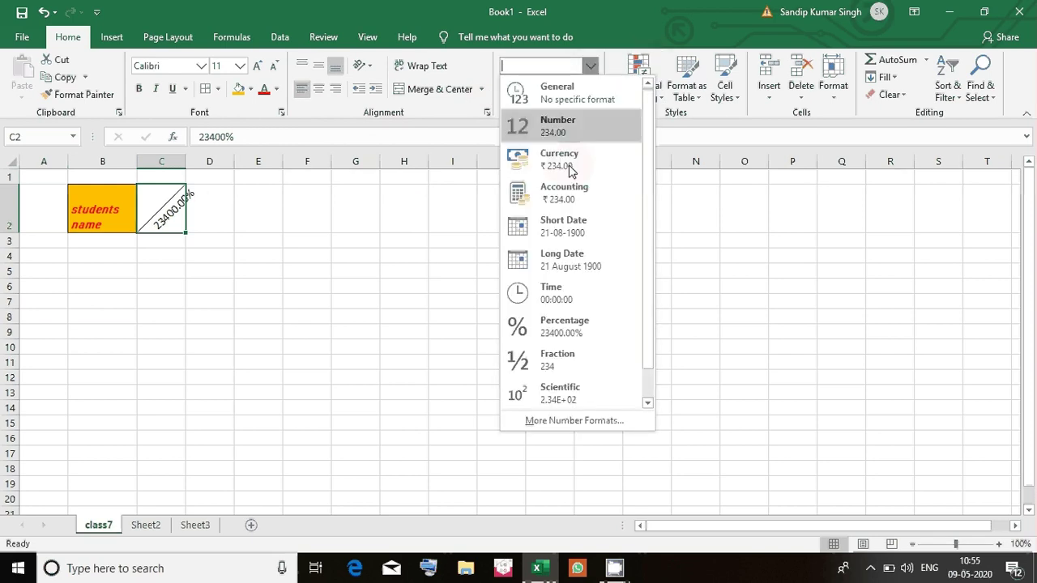
{"action": "left_click", "coordinate": [580, 385]}
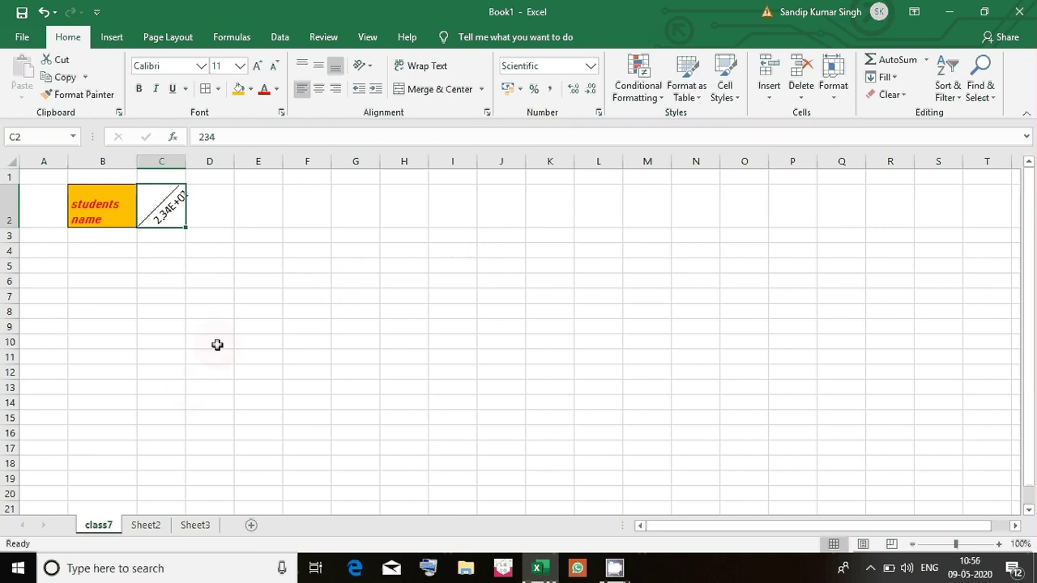
Step: Open the recent Book1 workbook containing the student marks table
{"action": "left_click", "coordinate": [22, 37]}
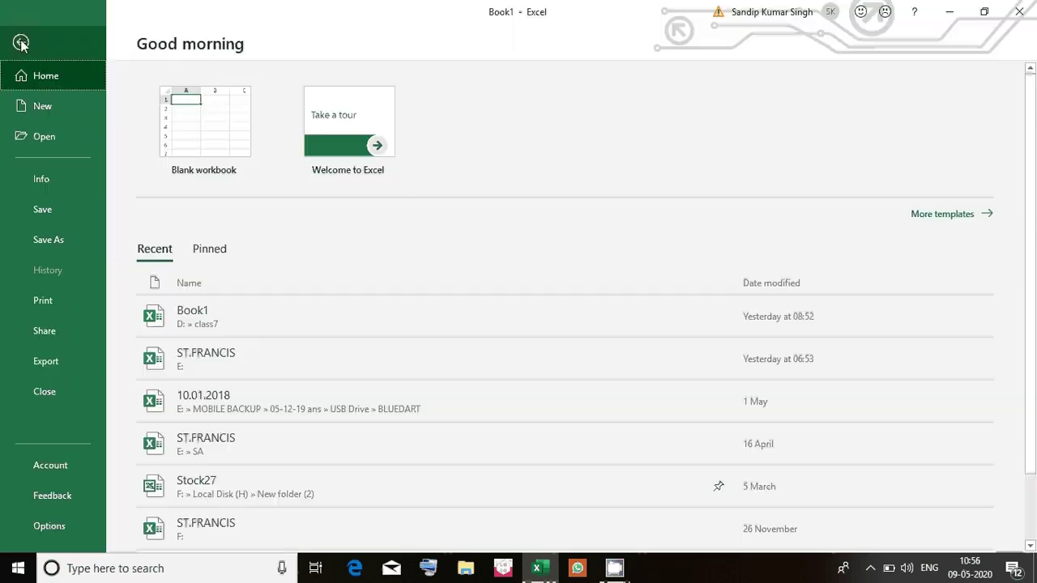
{"action": "left_click", "coordinate": [43, 140]}
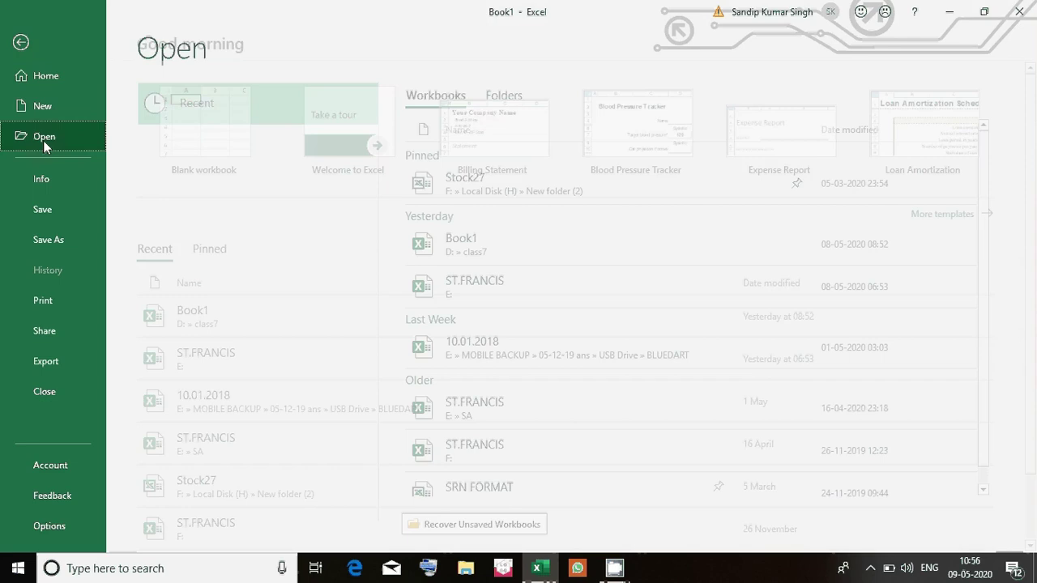
{"action": "left_click", "coordinate": [457, 240]}
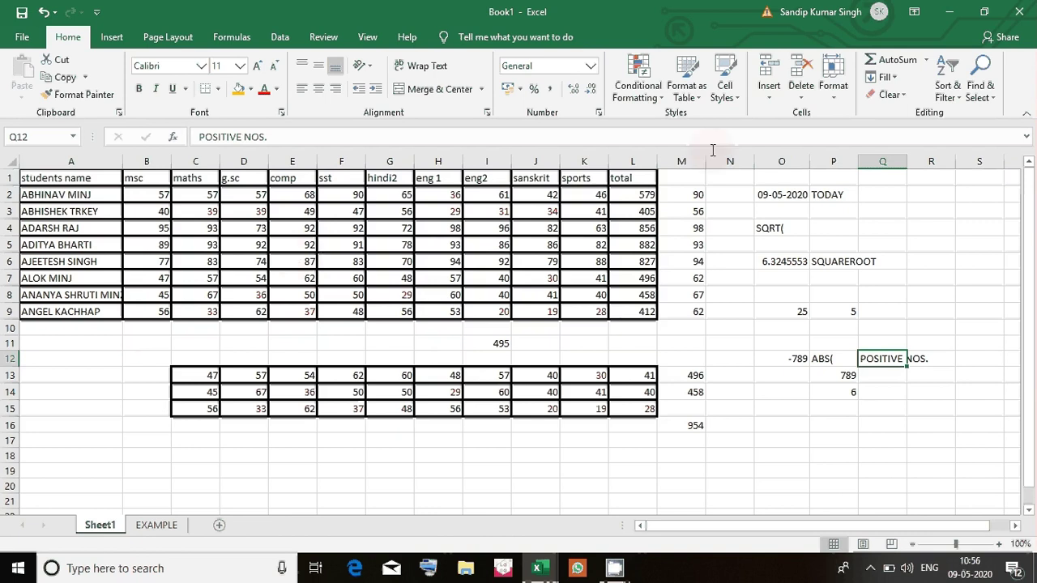
{"action": "left_click", "coordinate": [646, 195]}
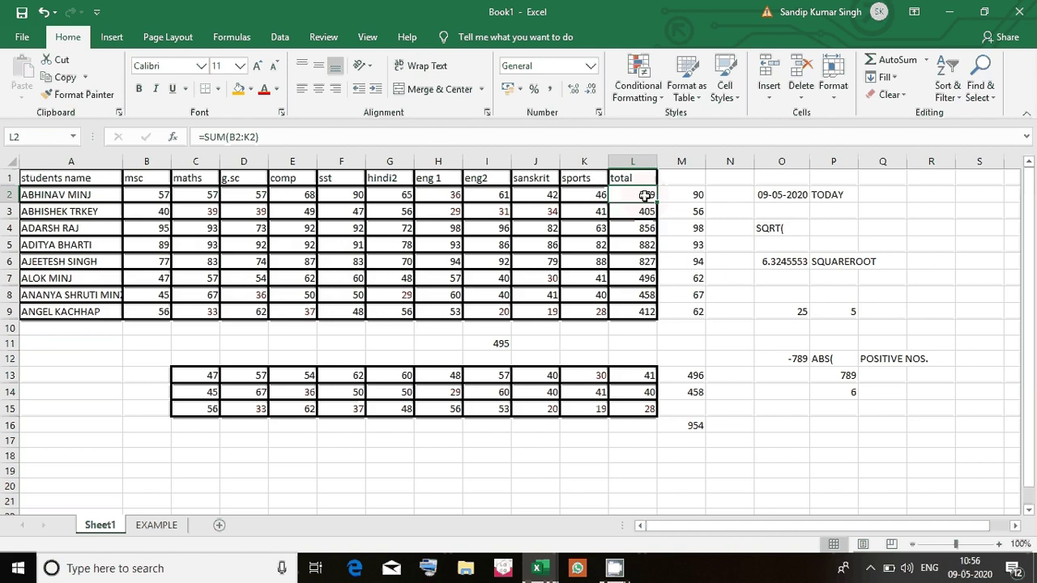
{"action": "left_click", "coordinate": [747, 325]}
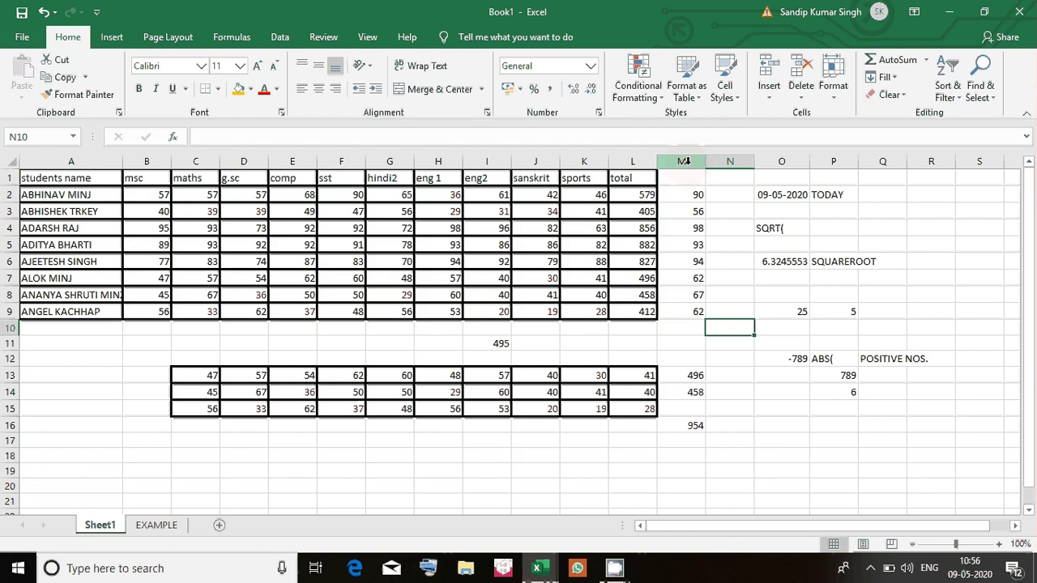
Step: Delete column M of extra totals, shifting the later columns left
{"action": "left_click", "coordinate": [685, 161]}
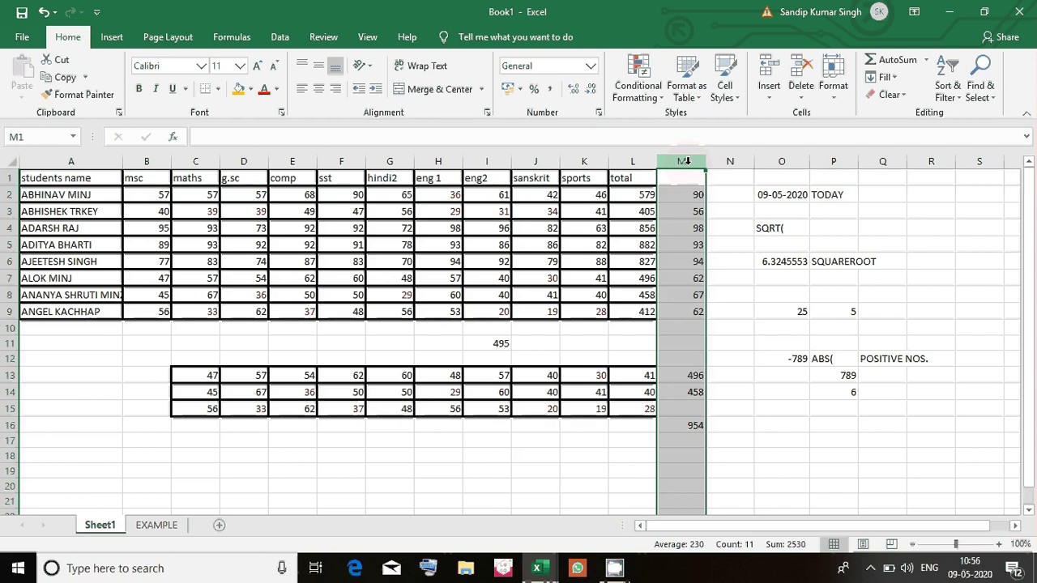
{"action": "left_click", "coordinate": [806, 101]}
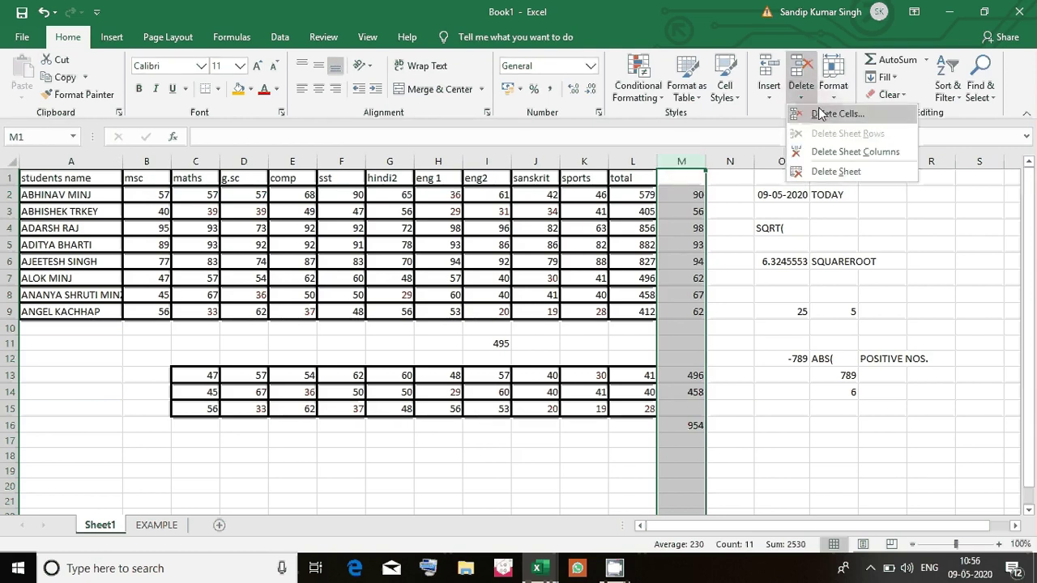
{"action": "left_click", "coordinate": [818, 112]}
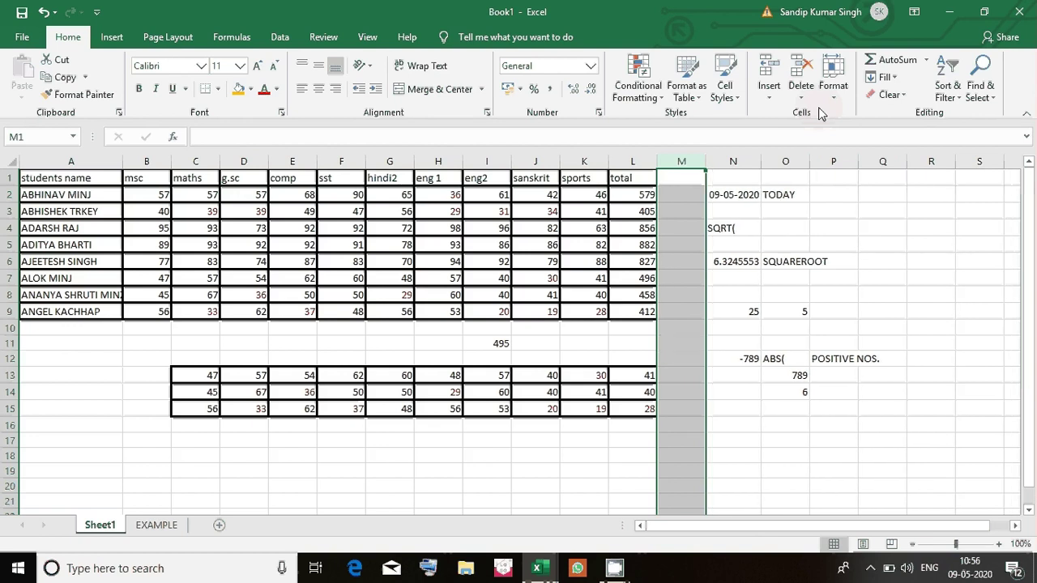
Step: Delete column N, then clear its leftover TODAY, SQRT and ABS contents
{"action": "left_click", "coordinate": [733, 160]}
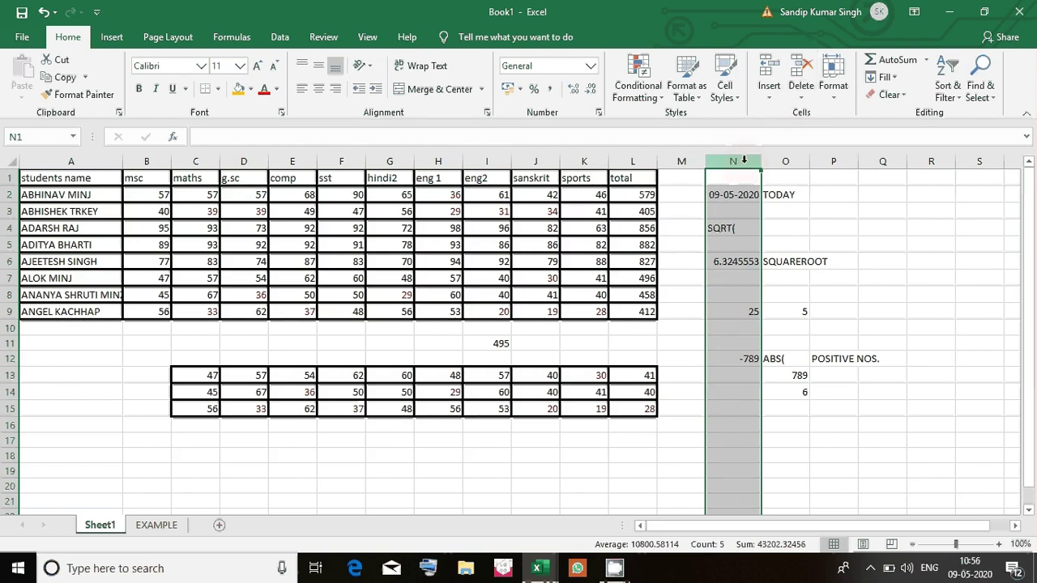
{"action": "right_click", "coordinate": [744, 160]}
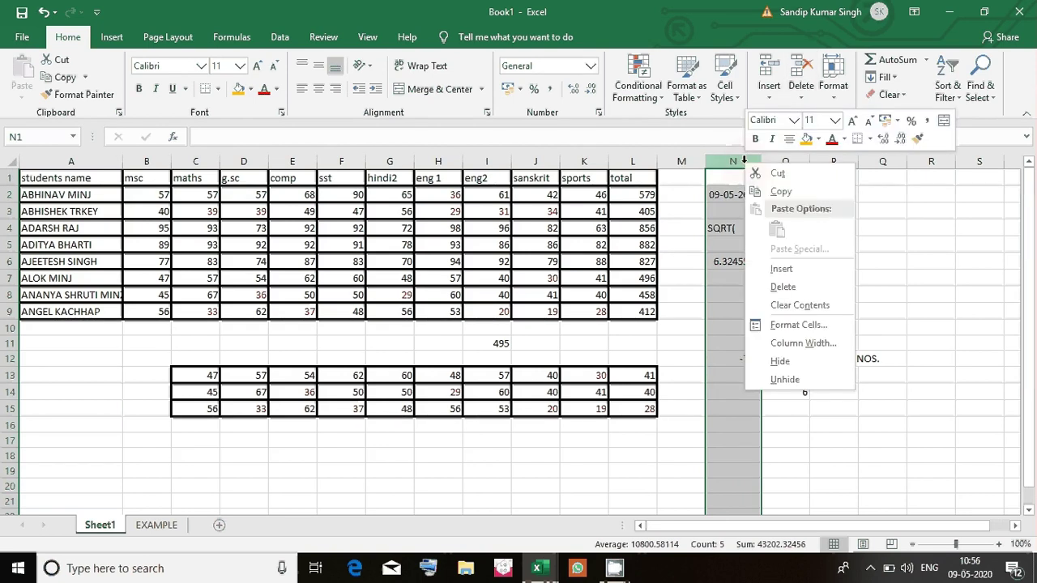
{"action": "left_click", "coordinate": [783, 287]}
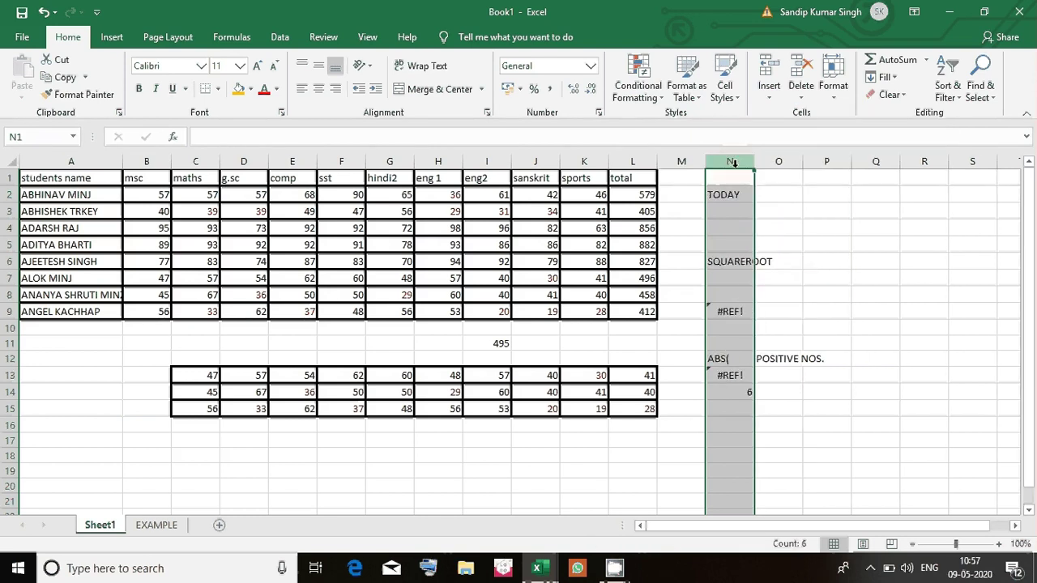
{"action": "key", "text": "Delete"}
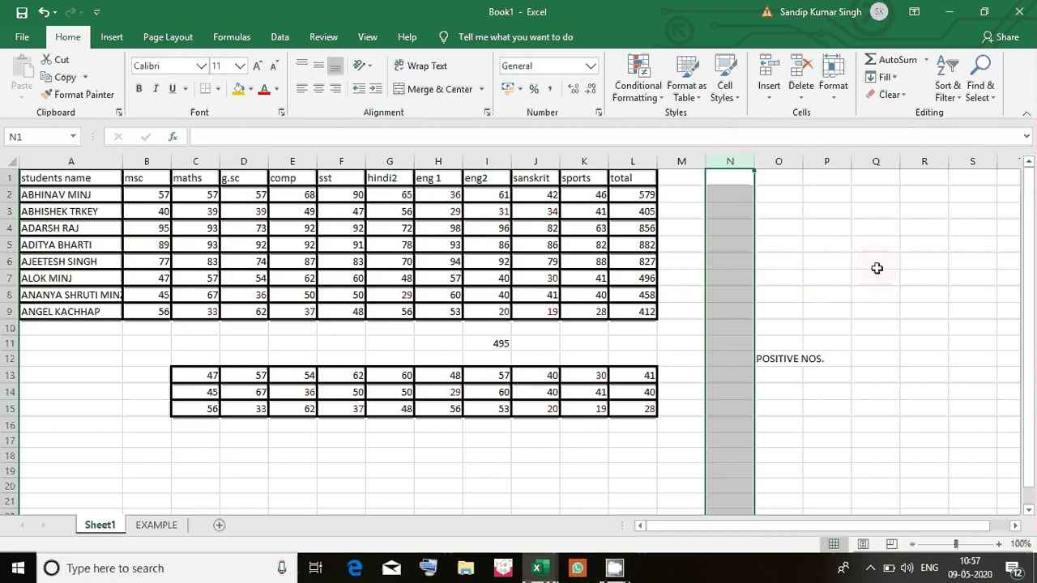
{"action": "left_click", "coordinate": [880, 290]}
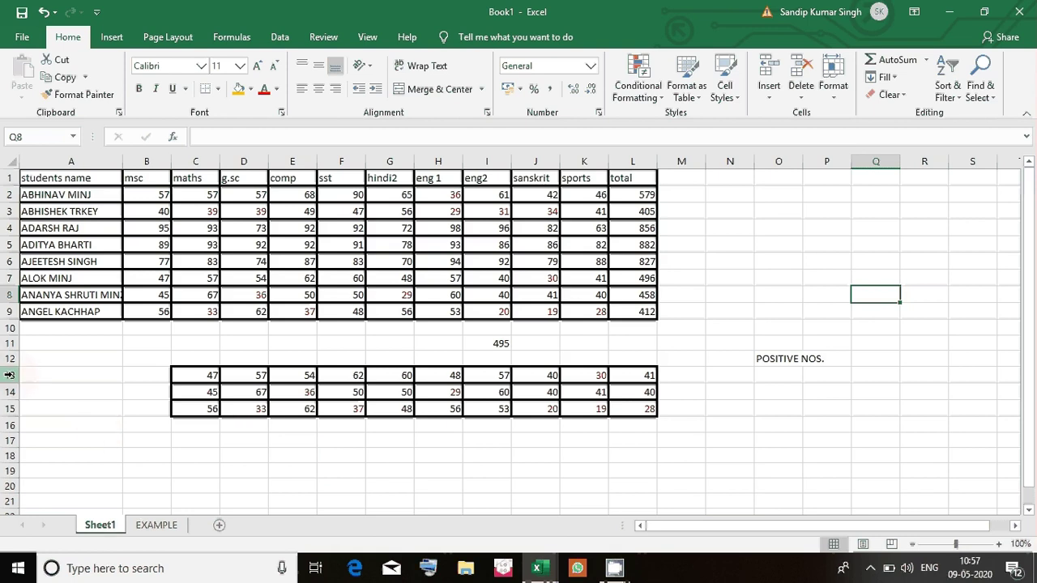
Step: Clear the marks in row 13 and delete row 14 as a sheet row
{"action": "left_click", "coordinate": [10, 375]}
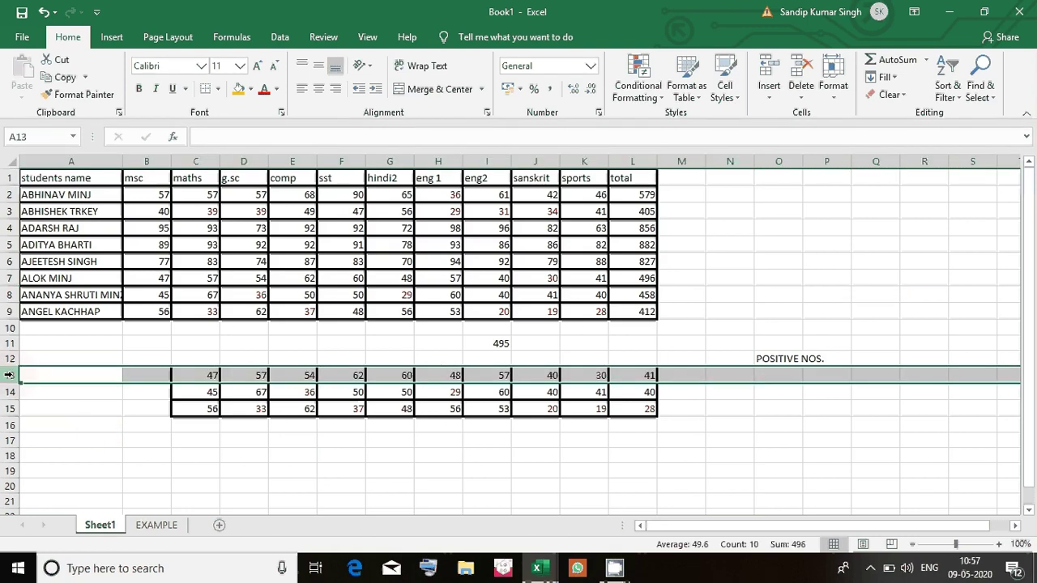
{"action": "key", "text": "Delete"}
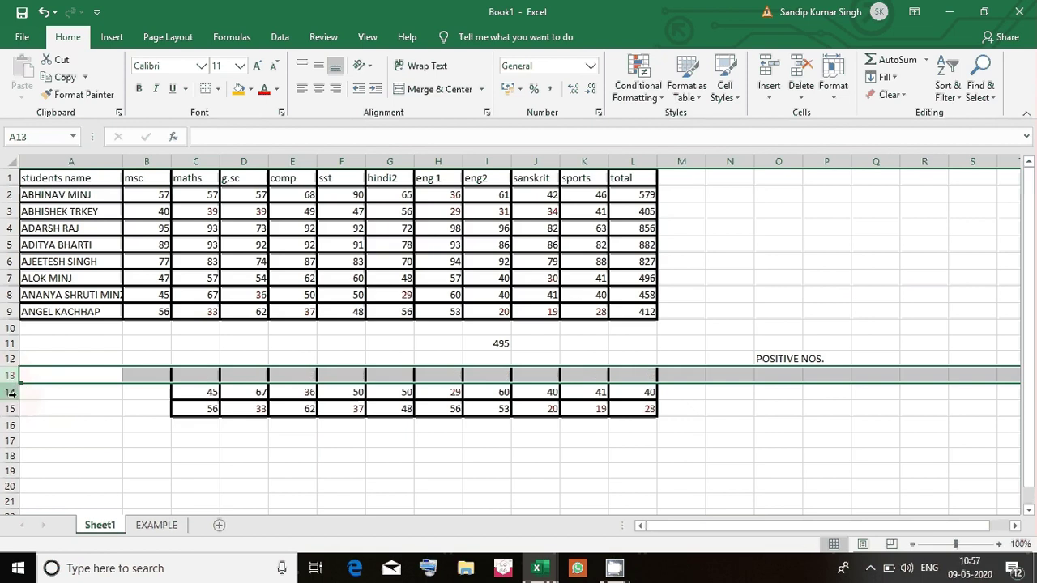
{"action": "left_click", "coordinate": [12, 392]}
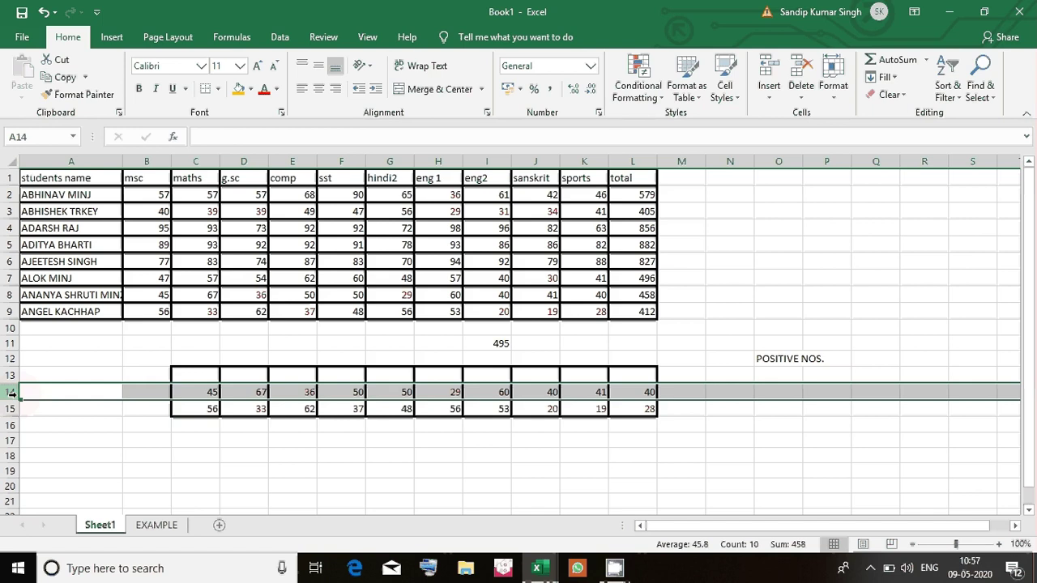
{"action": "left_click", "coordinate": [799, 97]}
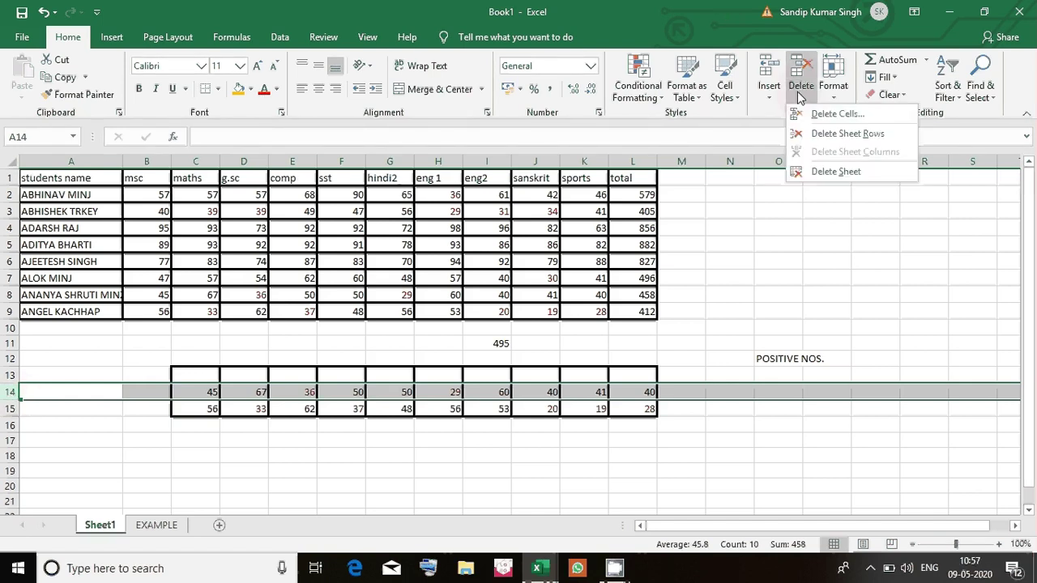
{"action": "left_click", "coordinate": [820, 133]}
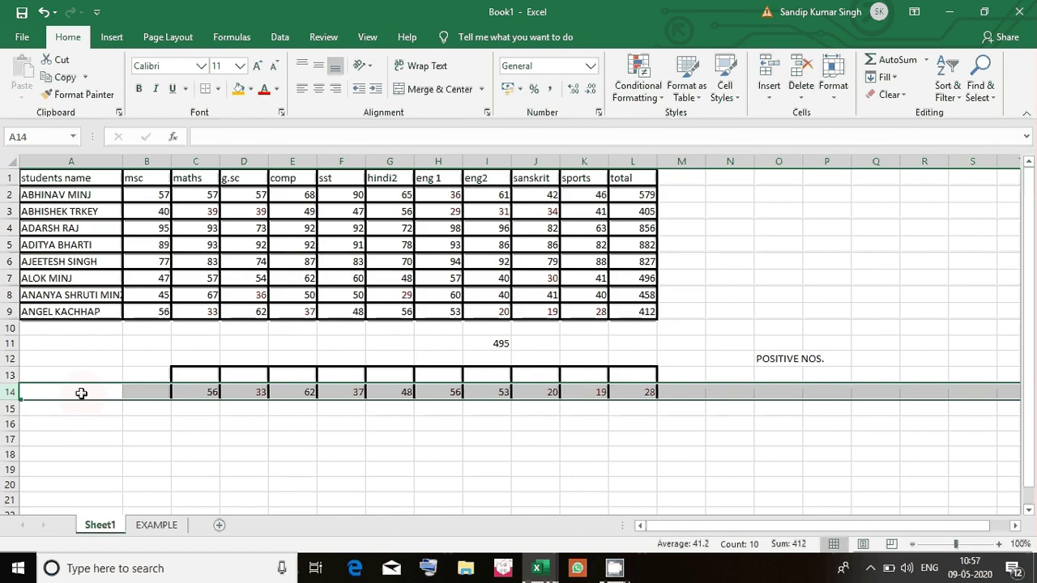
Step: Delete the remaining extra row 14 holding marks 56 to 28
{"action": "right_click", "coordinate": [83, 395]}
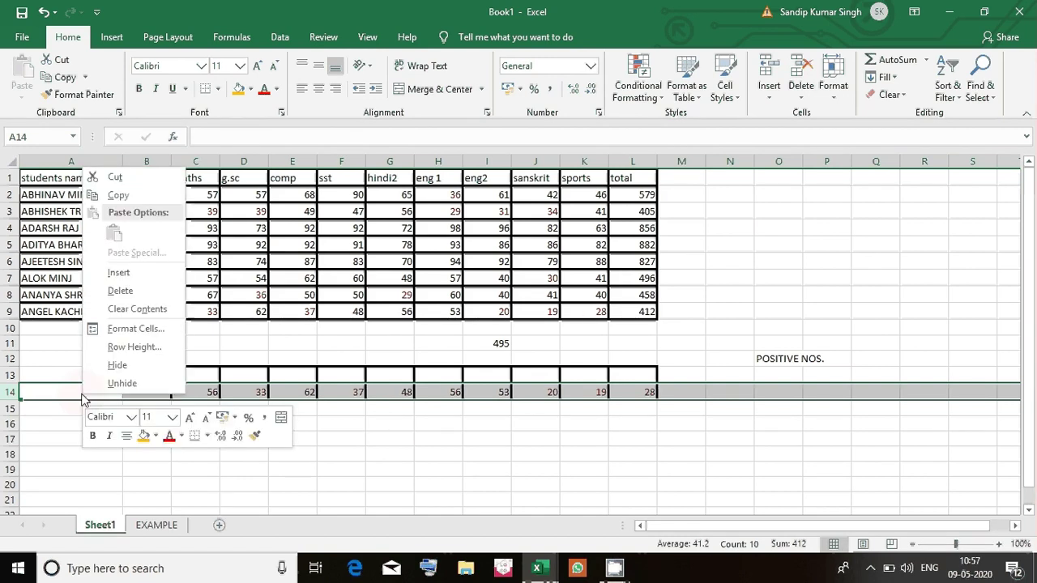
{"action": "left_click", "coordinate": [140, 295]}
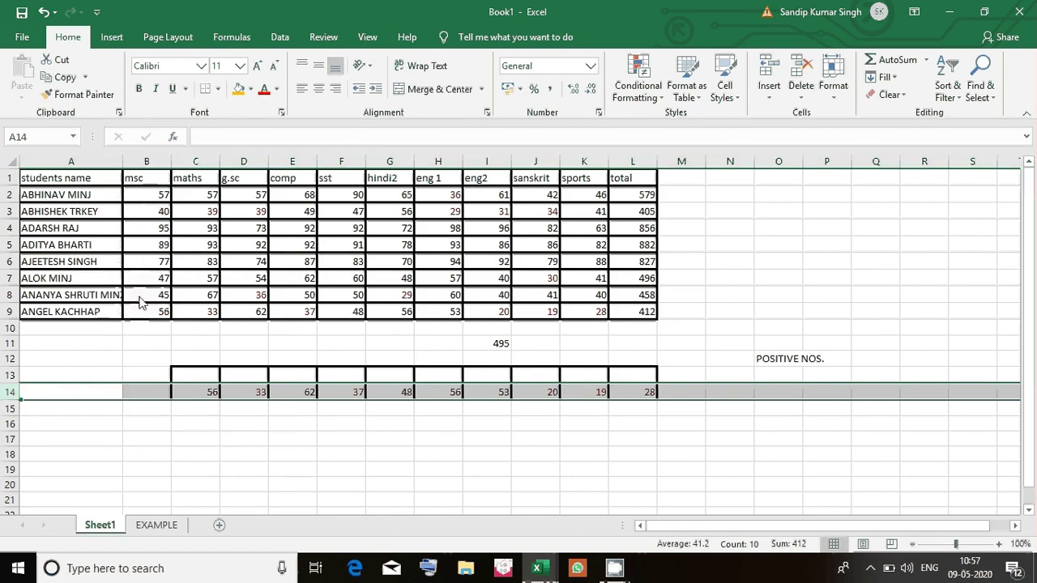
{"action": "left_click", "coordinate": [297, 428]}
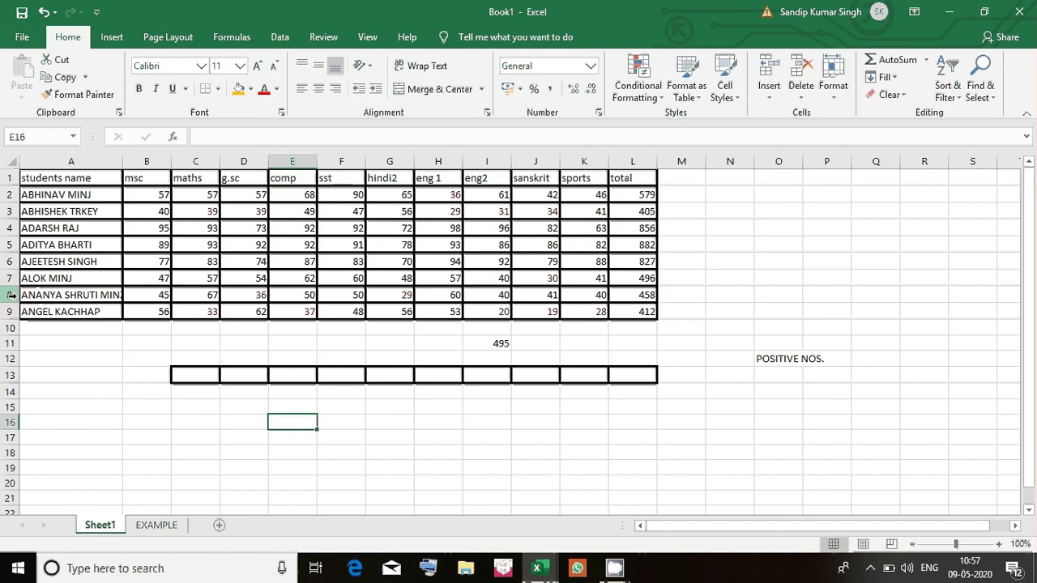
Step: Insert a blank sheet row at row 8, above the seventh student
{"action": "left_click", "coordinate": [10, 295]}
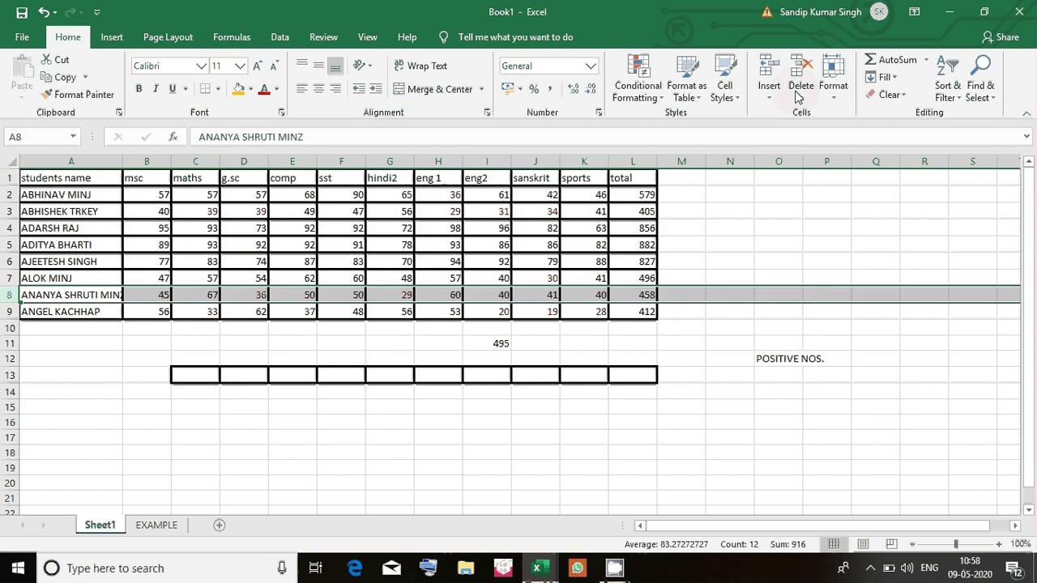
{"action": "left_click", "coordinate": [769, 95]}
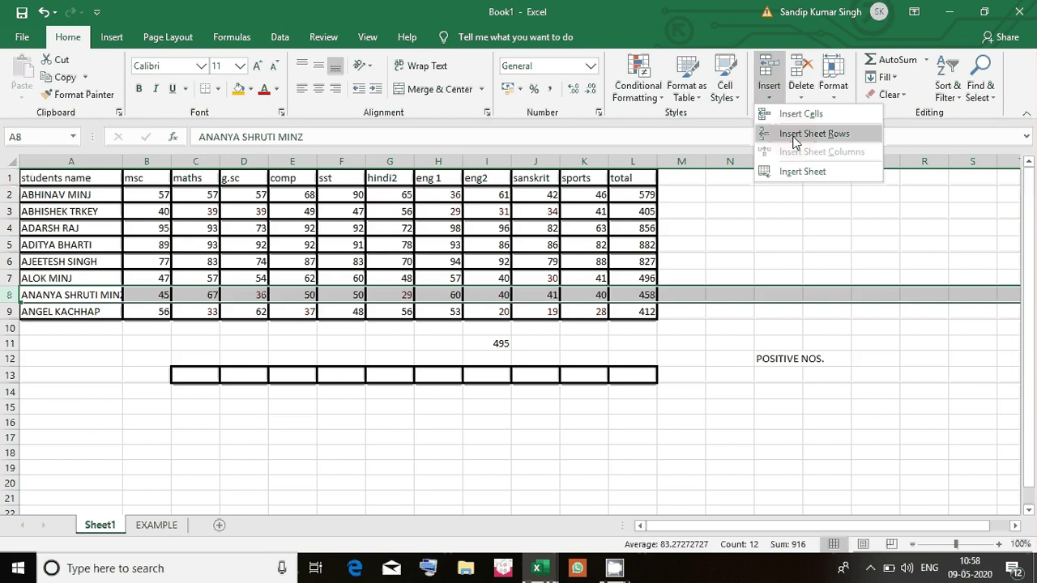
{"action": "left_click", "coordinate": [795, 135]}
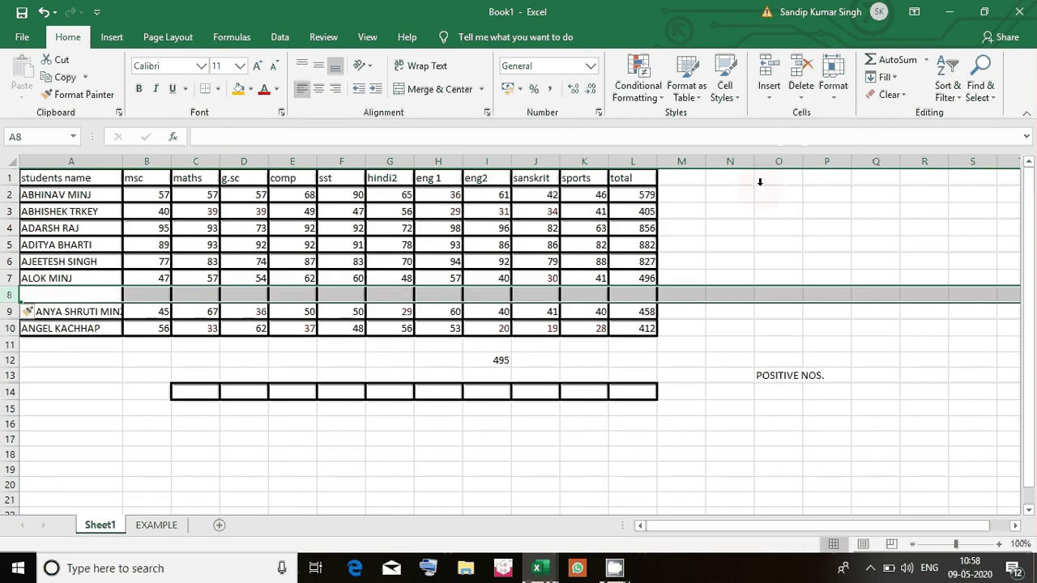
{"action": "left_click", "coordinate": [732, 357]}
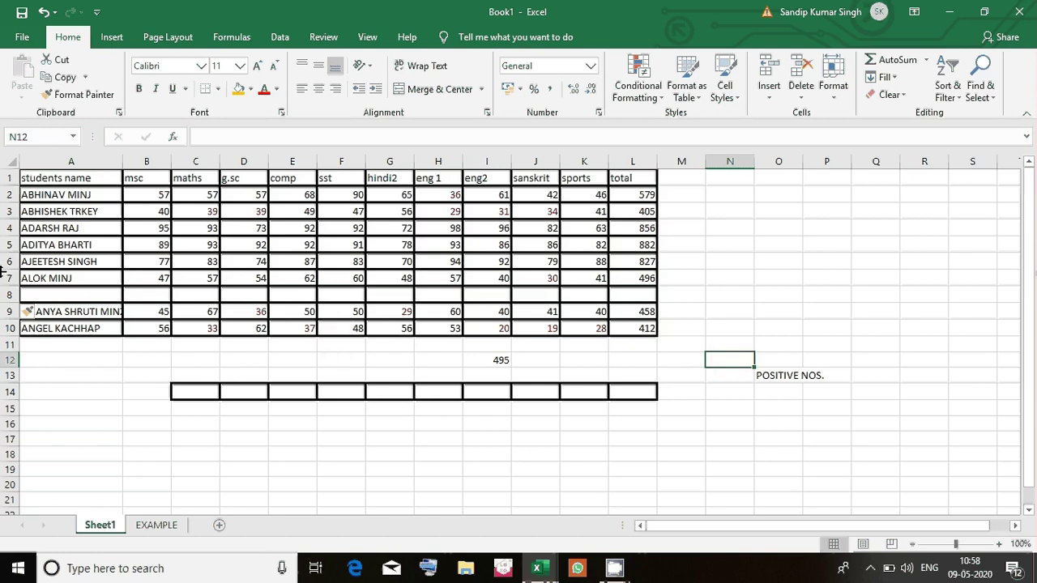
Step: Insert a blank row at row 3, below the first student, from the row shortcut menu
{"action": "left_click", "coordinate": [12, 212]}
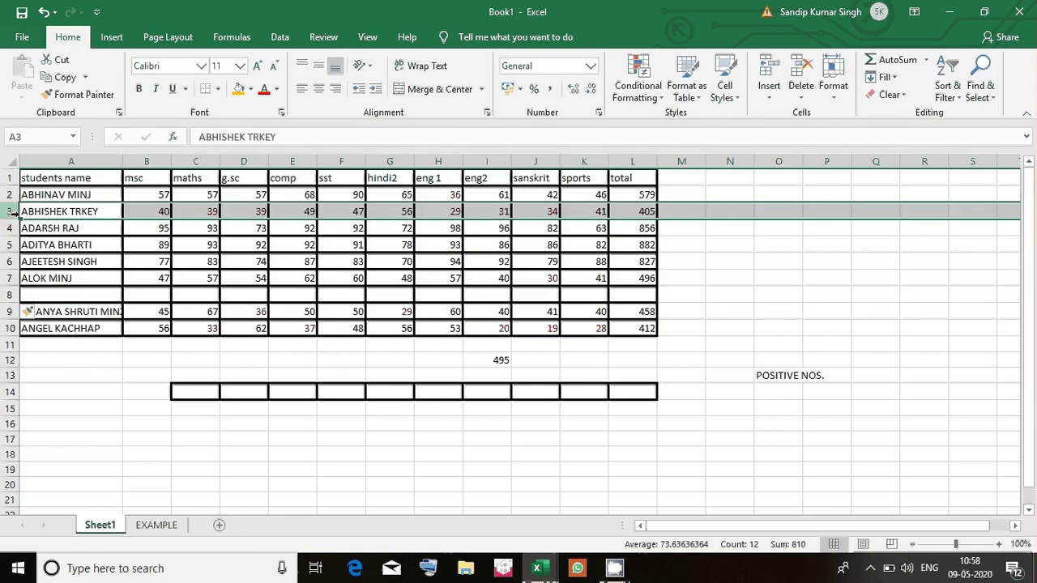
{"action": "right_click", "coordinate": [77, 210]}
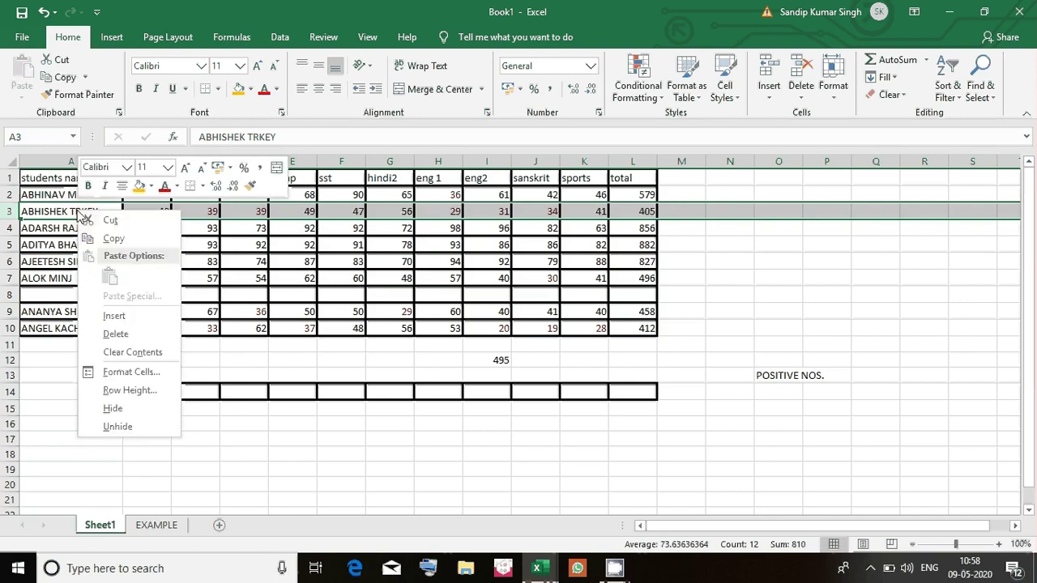
{"action": "left_click", "coordinate": [112, 316]}
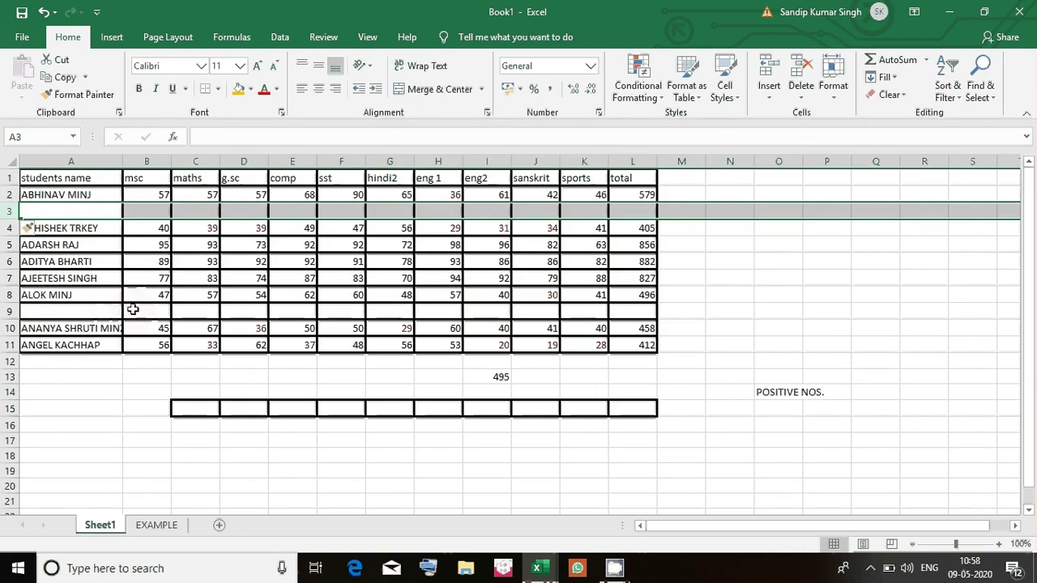
{"action": "left_click", "coordinate": [828, 293]}
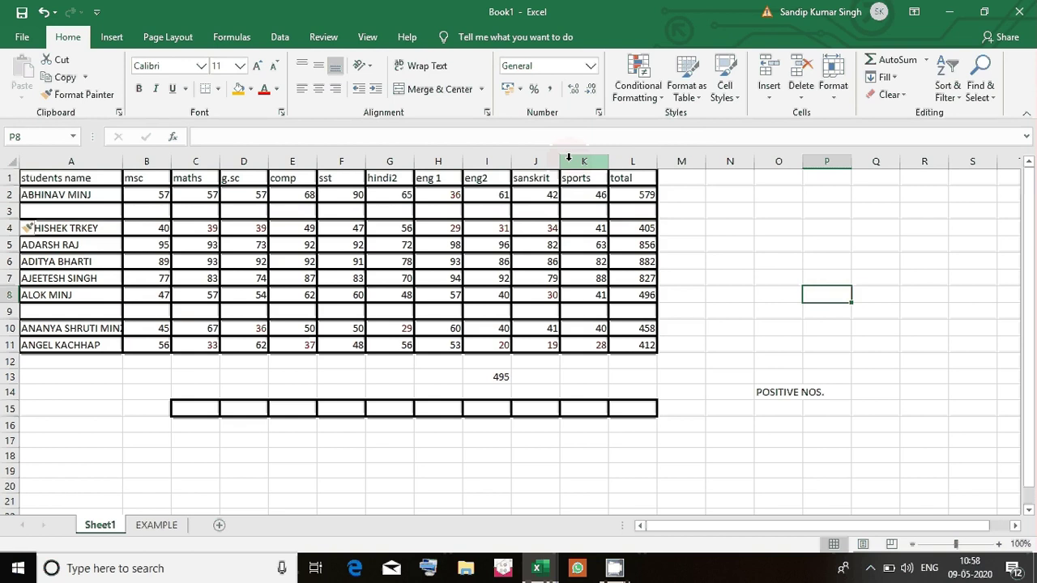
Step: Insert a blank sheet column at column K, before the sports column
{"action": "left_click", "coordinate": [570, 158]}
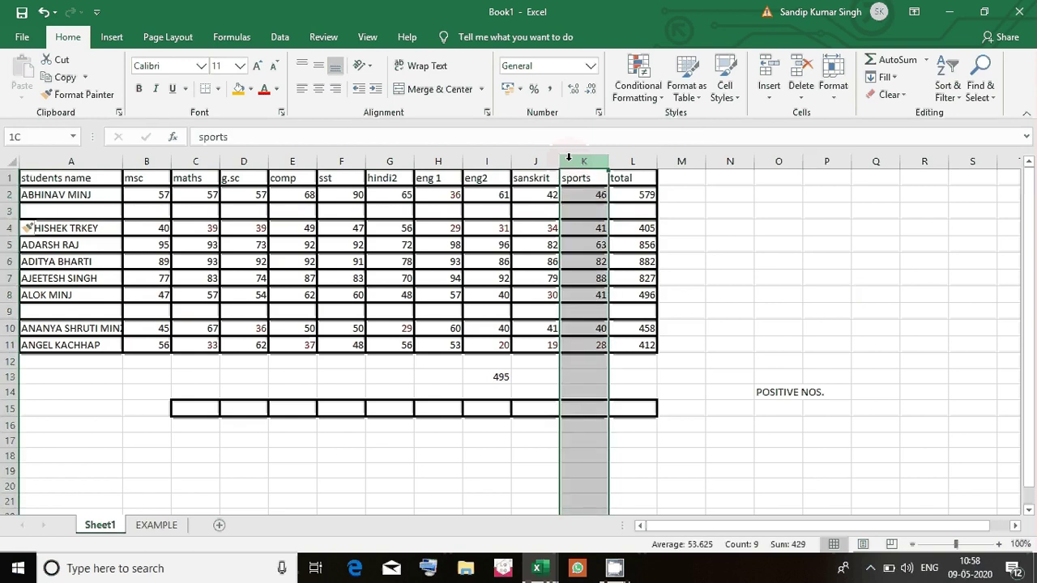
{"action": "left_click", "coordinate": [770, 95]}
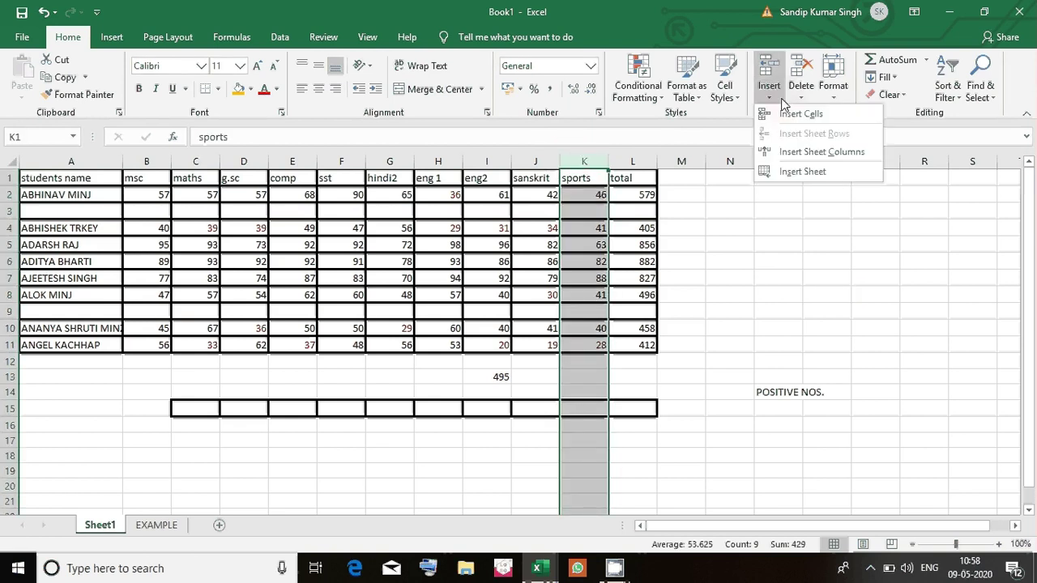
{"action": "left_click", "coordinate": [792, 153]}
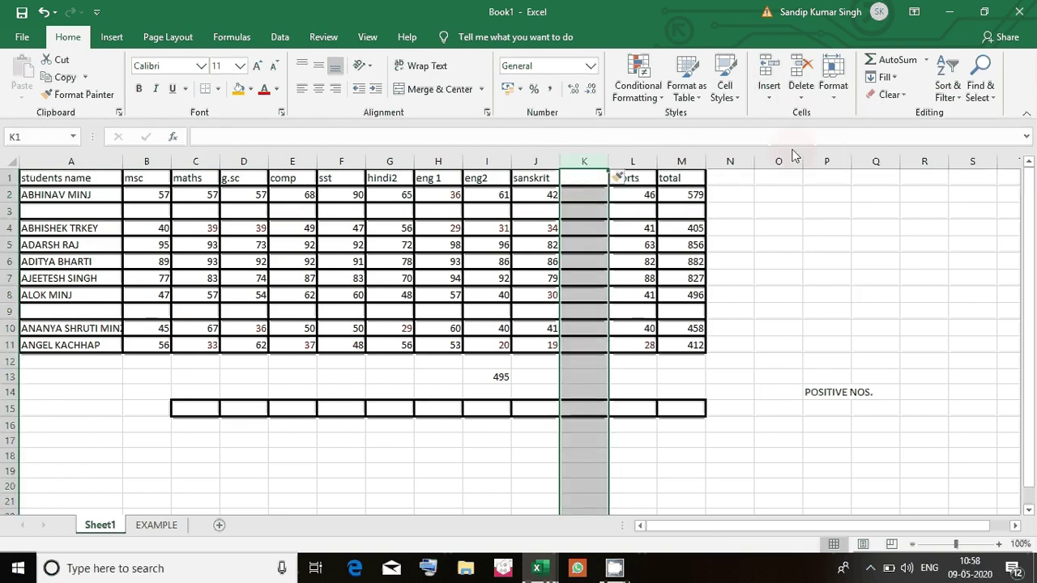
{"action": "left_click", "coordinate": [820, 226]}
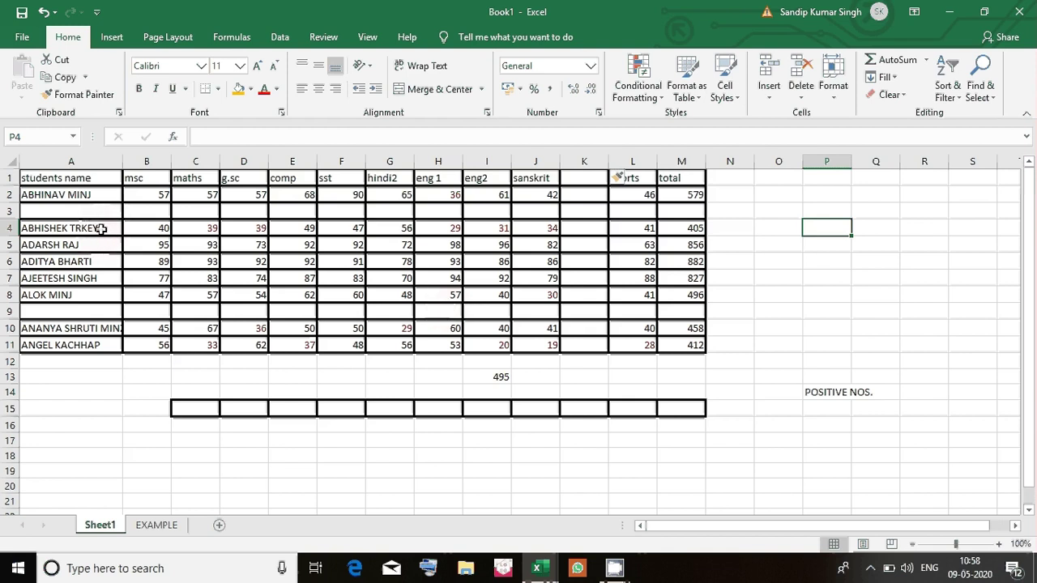
Step: Replace the second student's surname in cell A4 with the corrected surname
{"action": "left_click", "coordinate": [100, 229]}
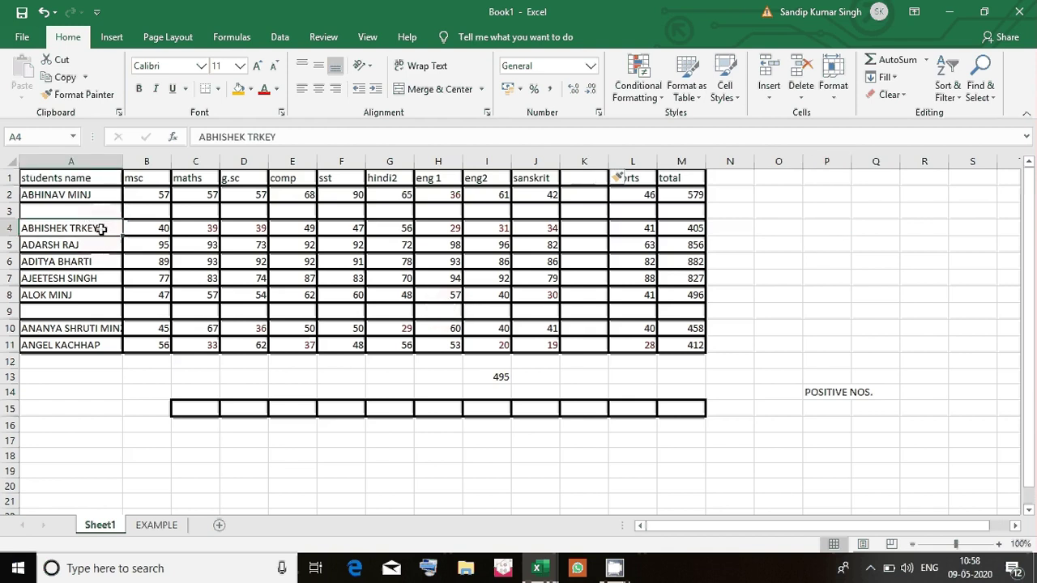
{"action": "left_click", "coordinate": [283, 138]}
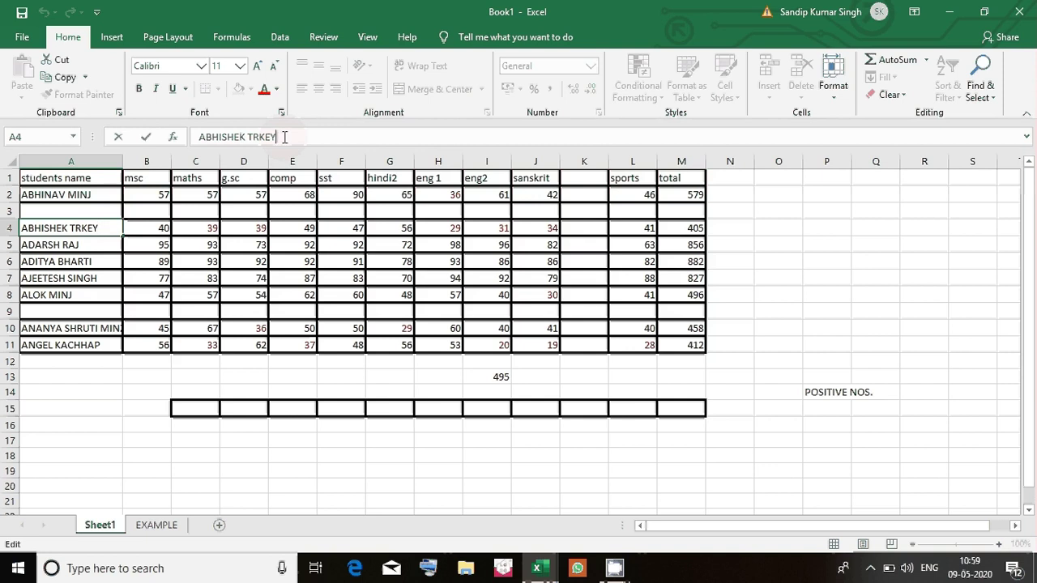
{"action": "key", "text": "BackSpace"}
{"action": "key", "text": "BackSpace"}
{"action": "key", "text": "BackSpace"}
{"action": "key", "text": "BackSpace"}
{"action": "key", "text": "BackSpace"}
{"action": "type", "text": "singh"}
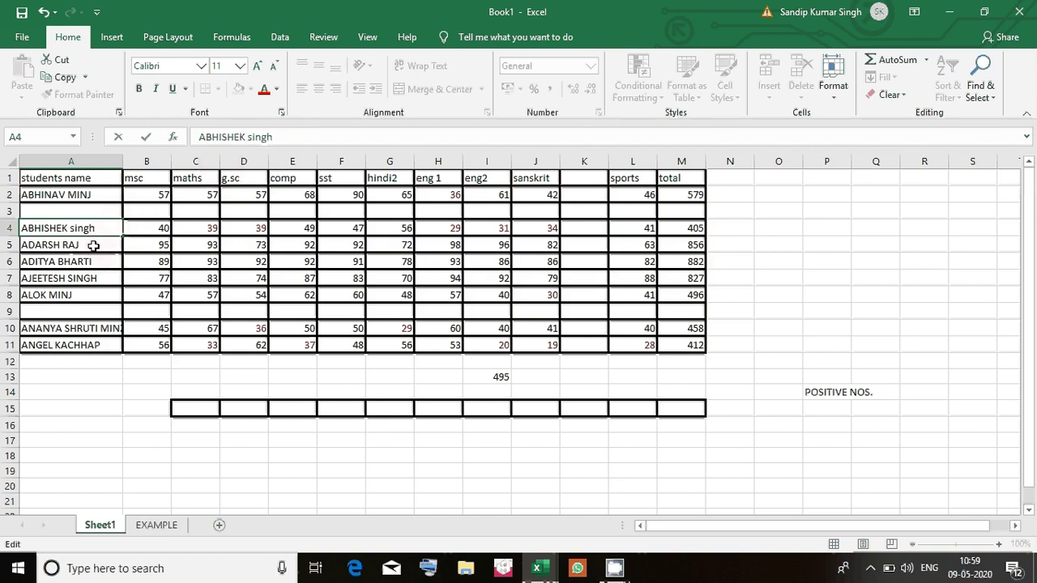
Step: Retype the third student's full name in cell A5
{"action": "left_click", "coordinate": [93, 247]}
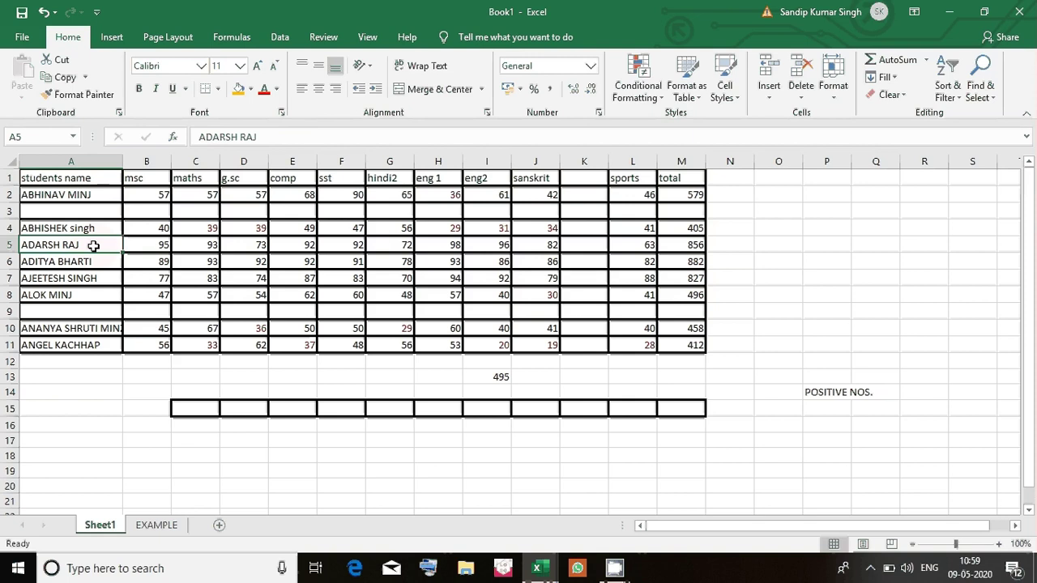
{"action": "type", "text": "to"}
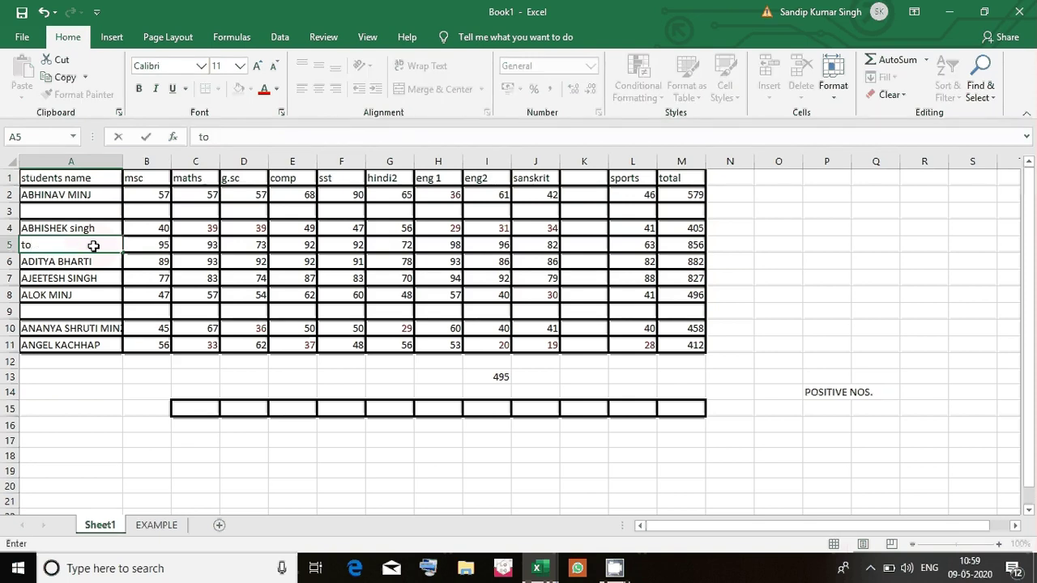
{"action": "key", "text": "BackSpace"}
{"action": "key", "text": "BackSpace"}
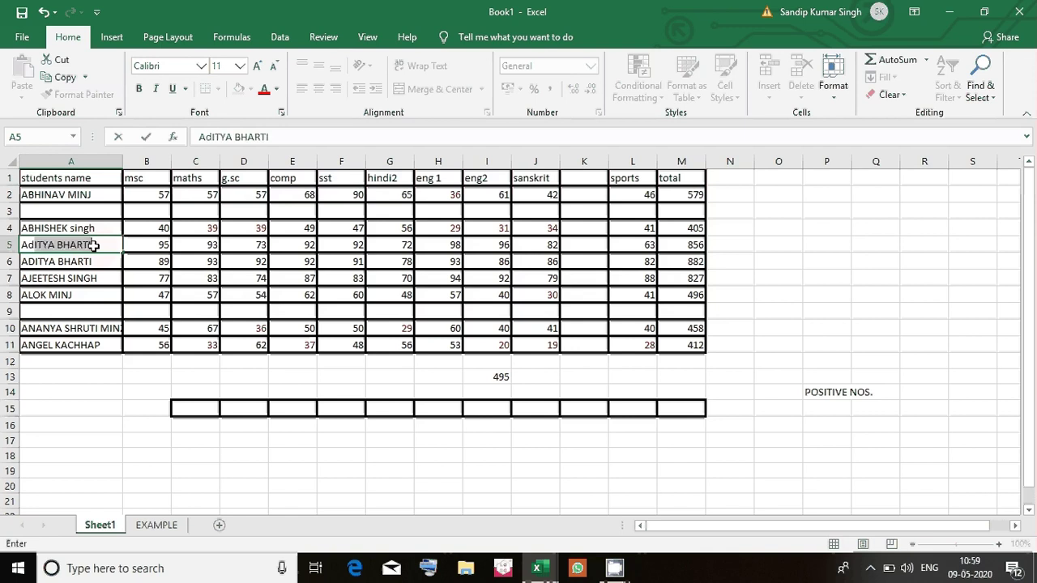
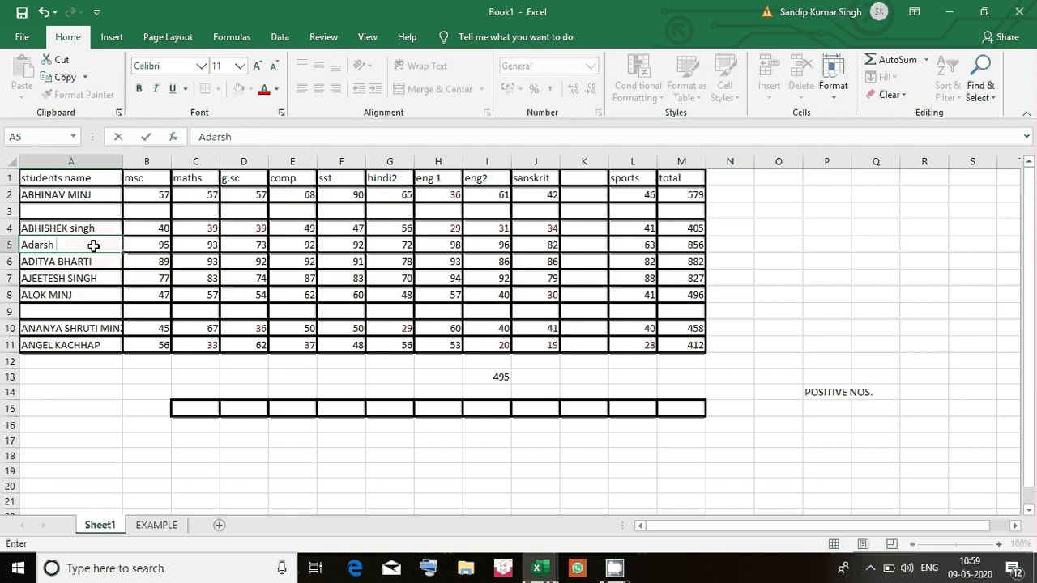
Step: Change the eng 1 mark in H4 from 29 to 56
{"action": "left_click", "coordinate": [453, 228]}
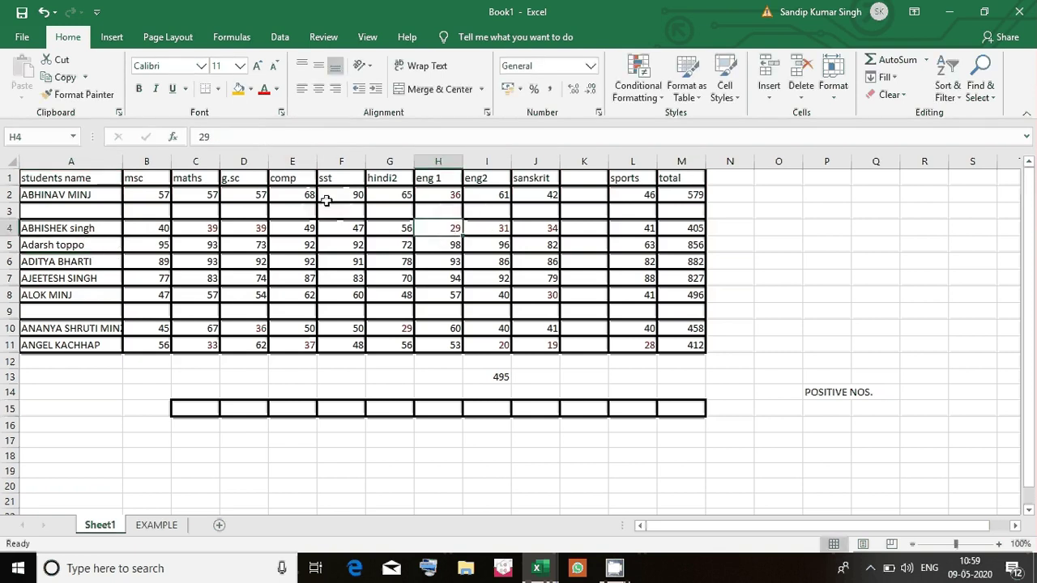
{"action": "left_click", "coordinate": [234, 136]}
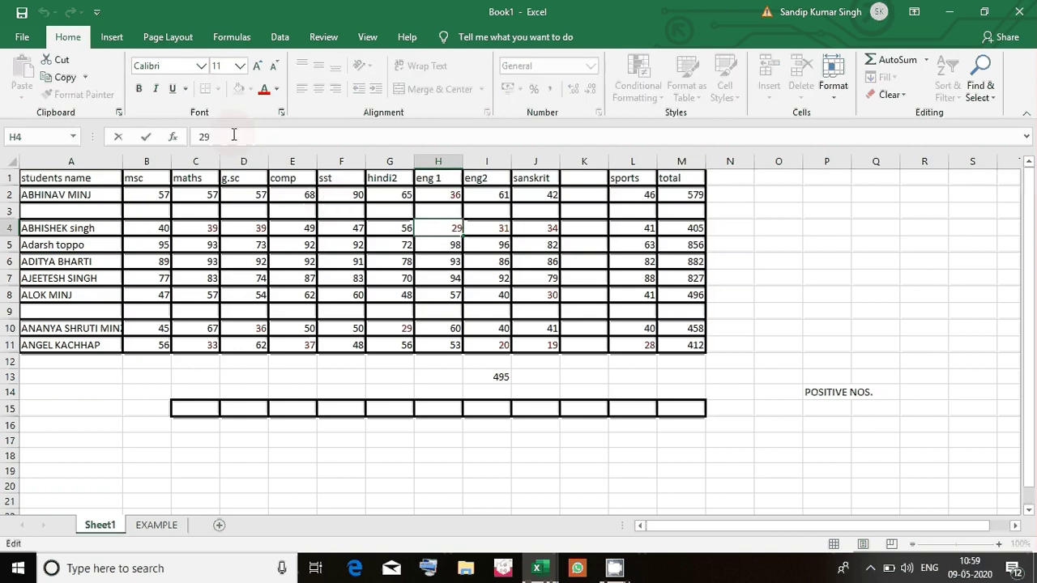
{"action": "key", "text": "BackSpace"}
{"action": "key", "text": "BackSpace"}
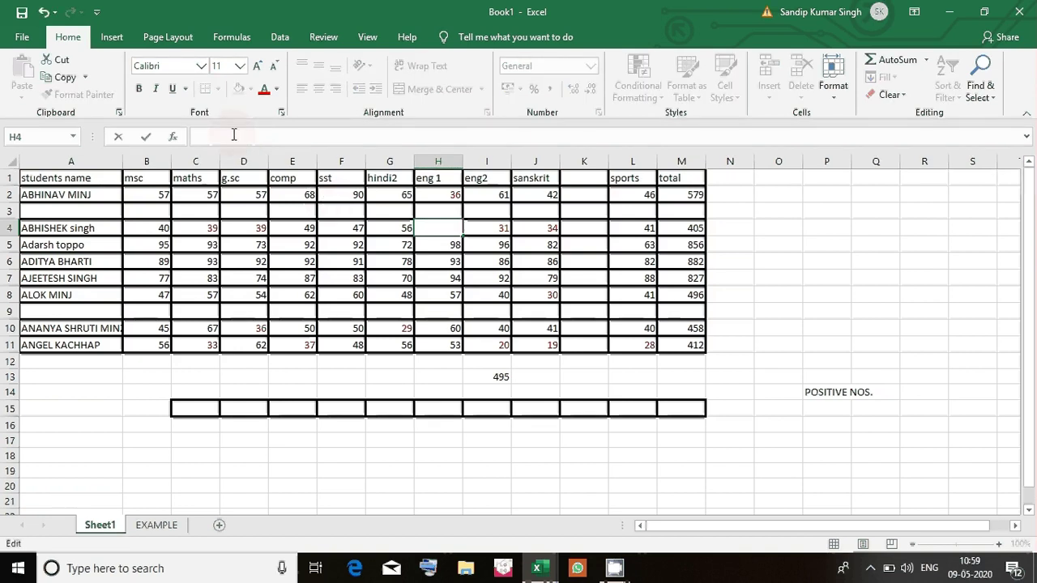
{"action": "type", "text": "56"}
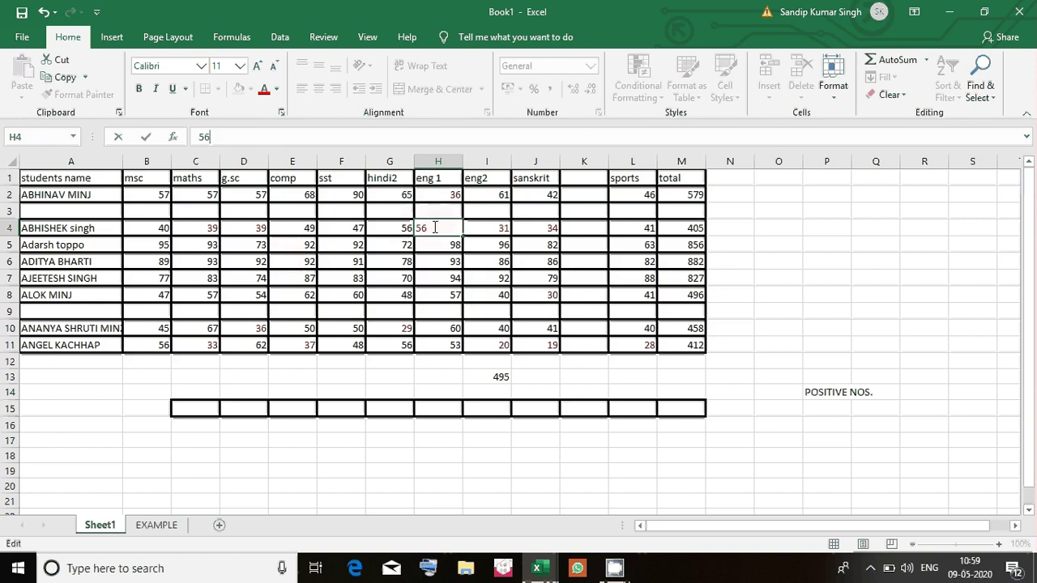
{"action": "left_click", "coordinate": [498, 210]}
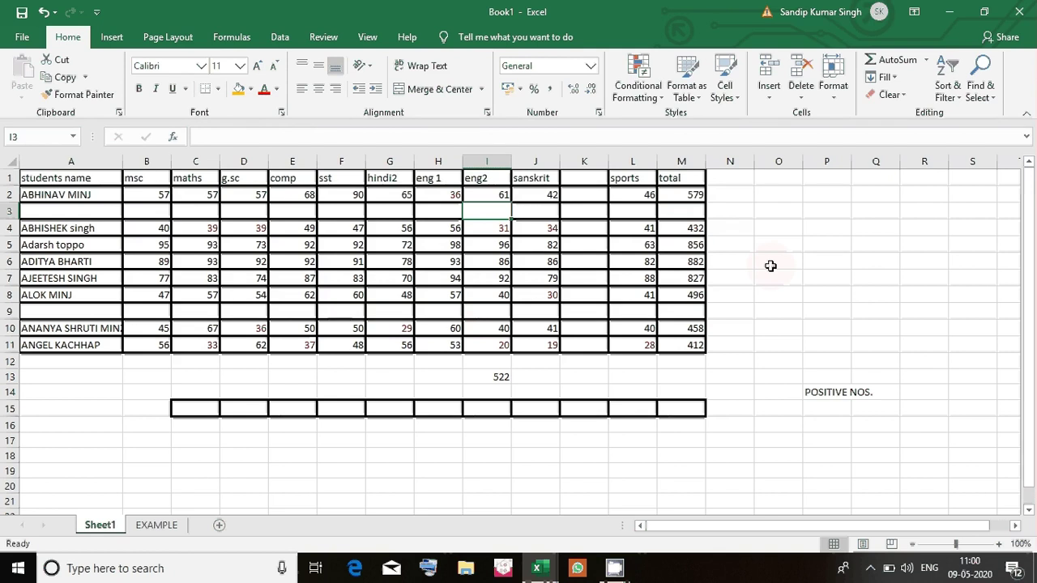
Step: Start a formula with = in cell O2
{"action": "left_click", "coordinate": [774, 195]}
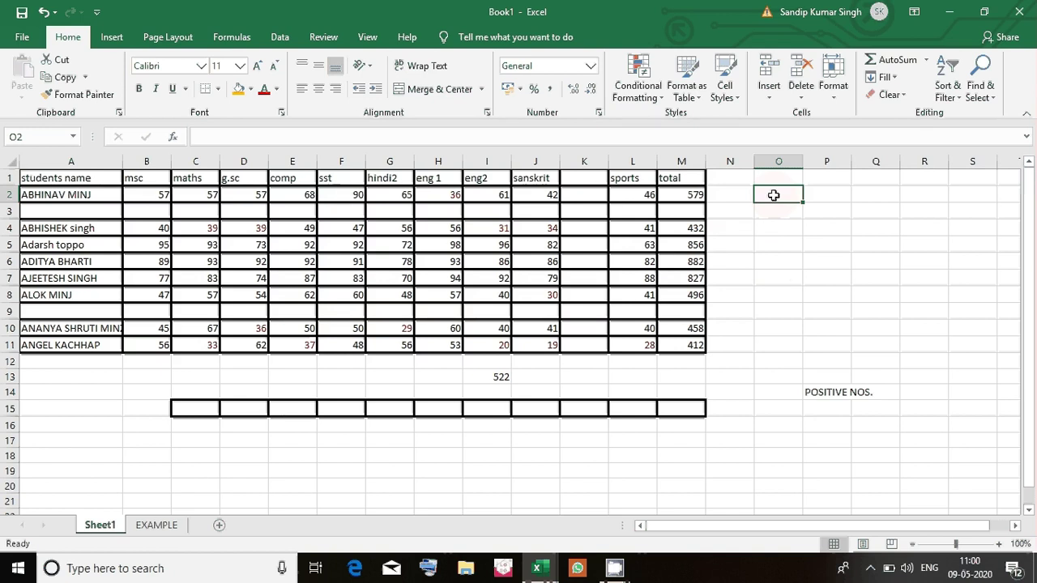
{"action": "type", "text": "="}
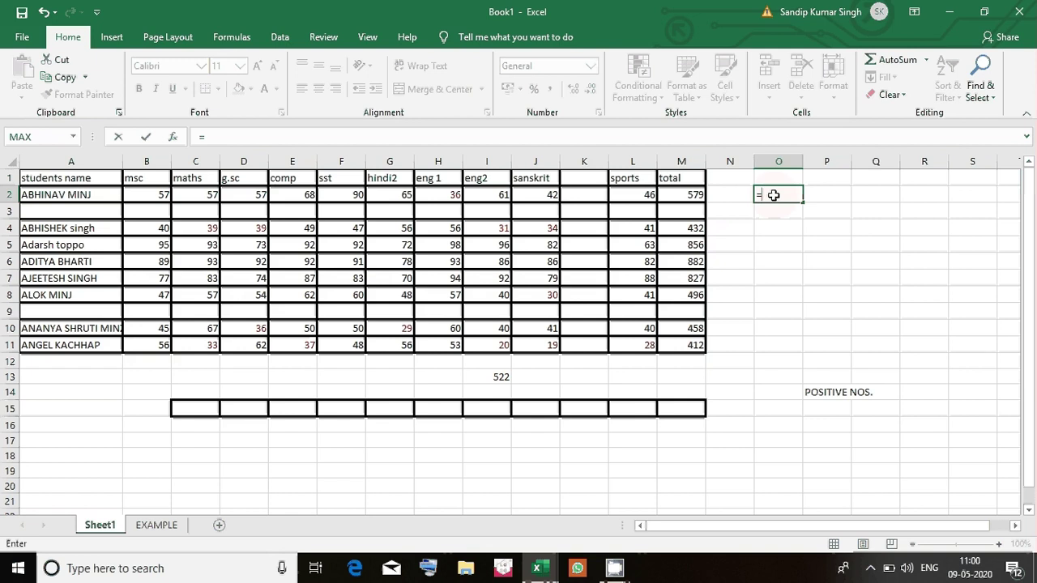
Step: Enter =B2+C2+d2+E2 in O2 to total the first student's marks as 239
{"action": "left_click", "coordinate": [155, 195]}
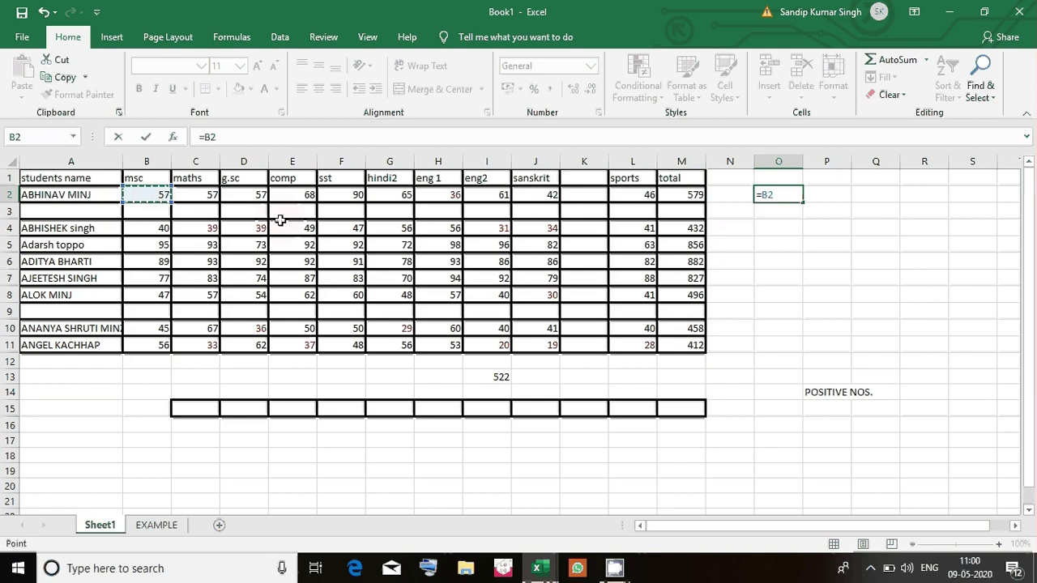
{"action": "type", "text": "+"}
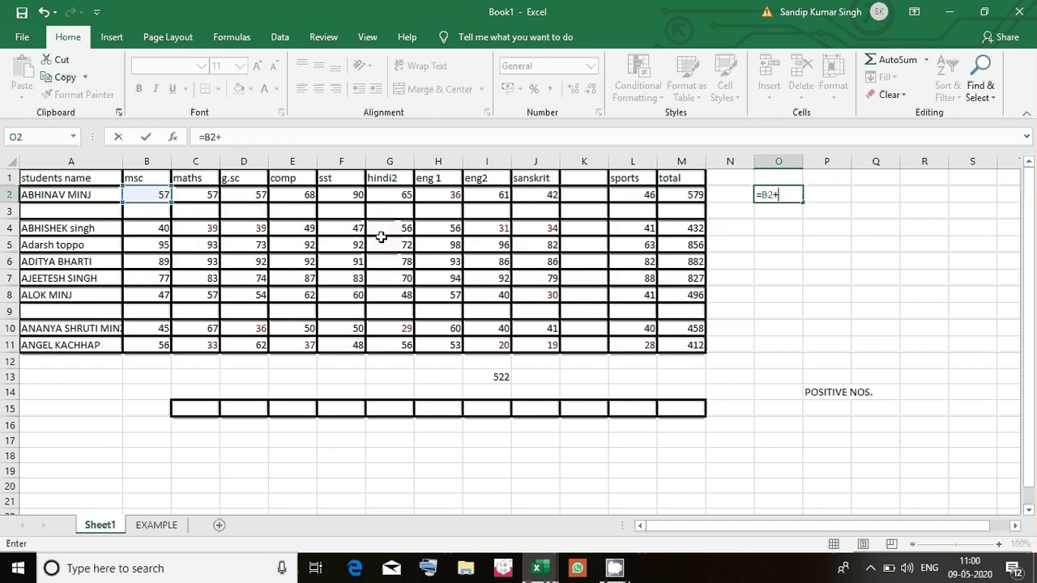
{"action": "left_click", "coordinate": [199, 195]}
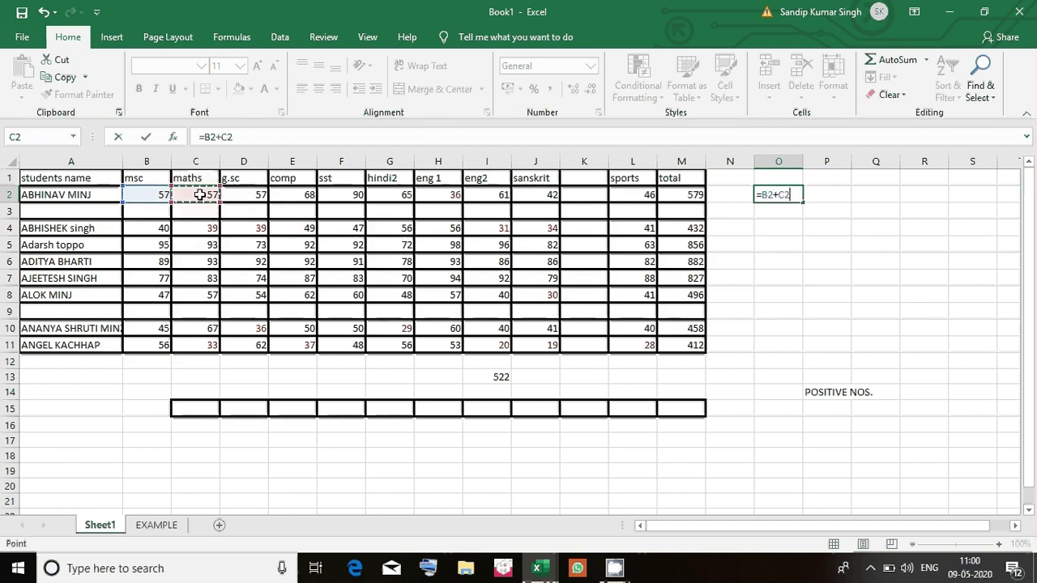
{"action": "type", "text": "+"}
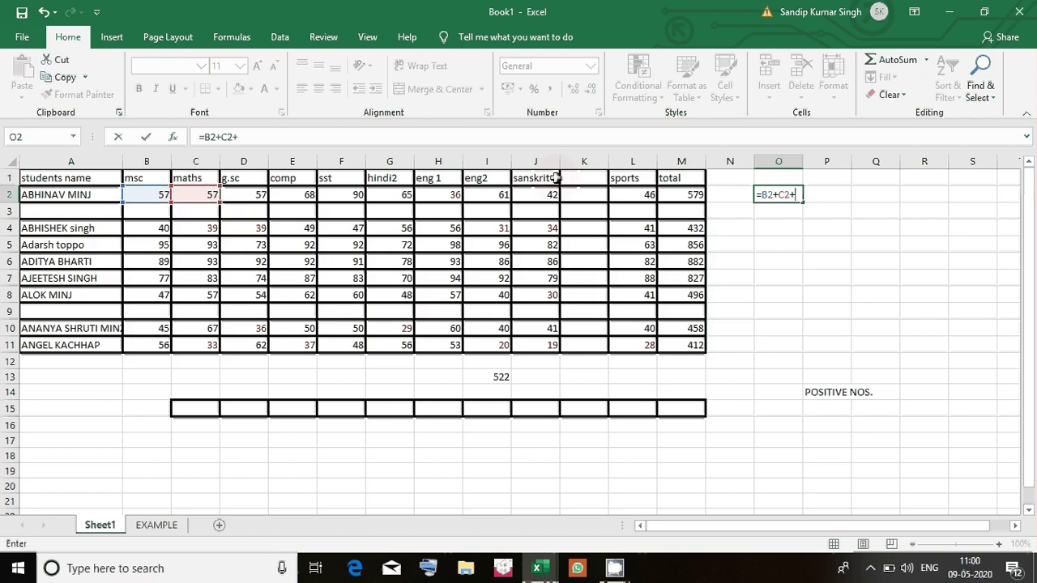
{"action": "type", "text": "d2"}
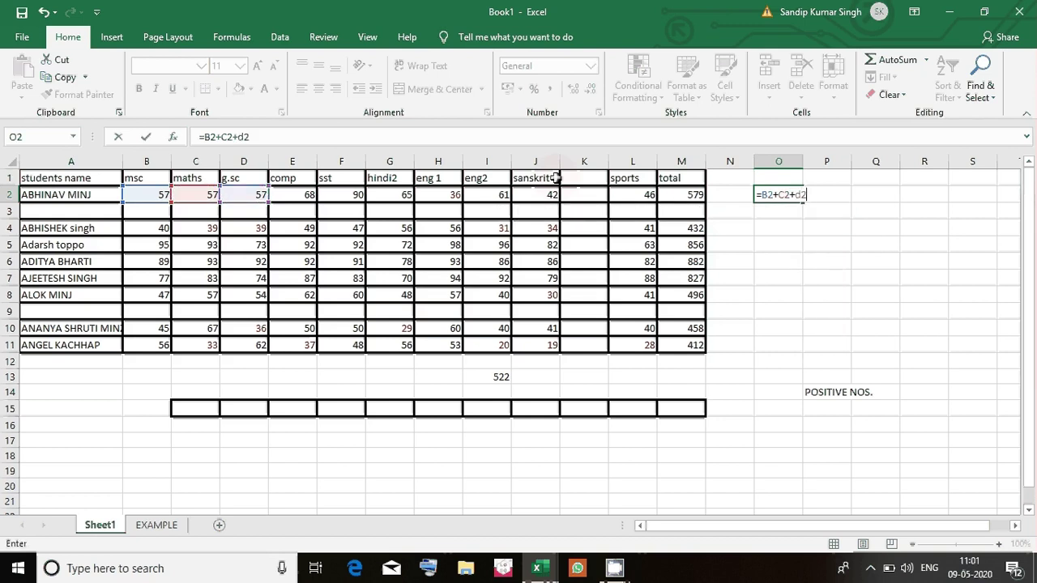
{"action": "type", "text": "+"}
{"action": "left_click", "coordinate": [306, 195]}
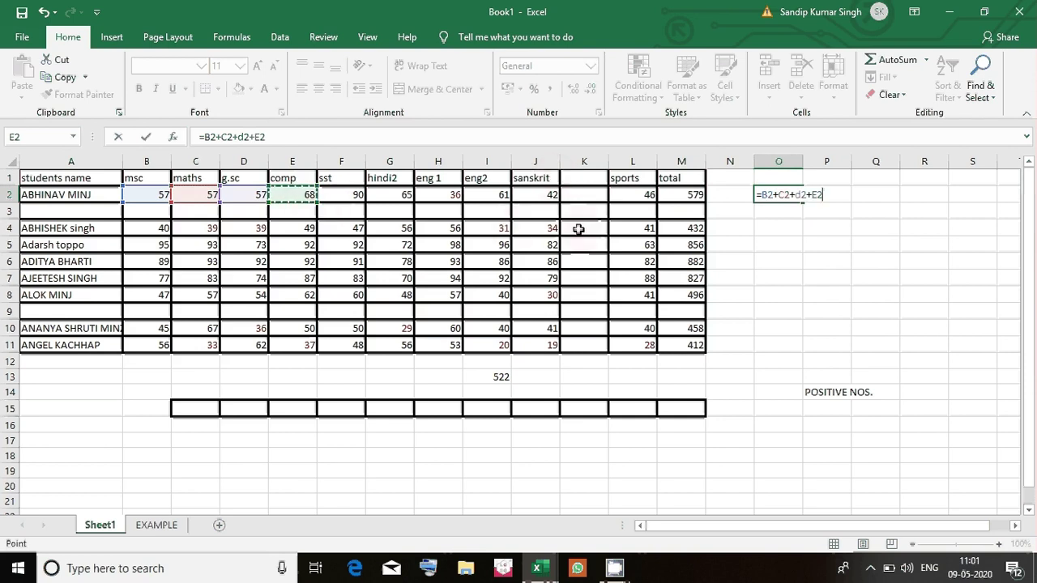
{"action": "key", "text": "Return"}
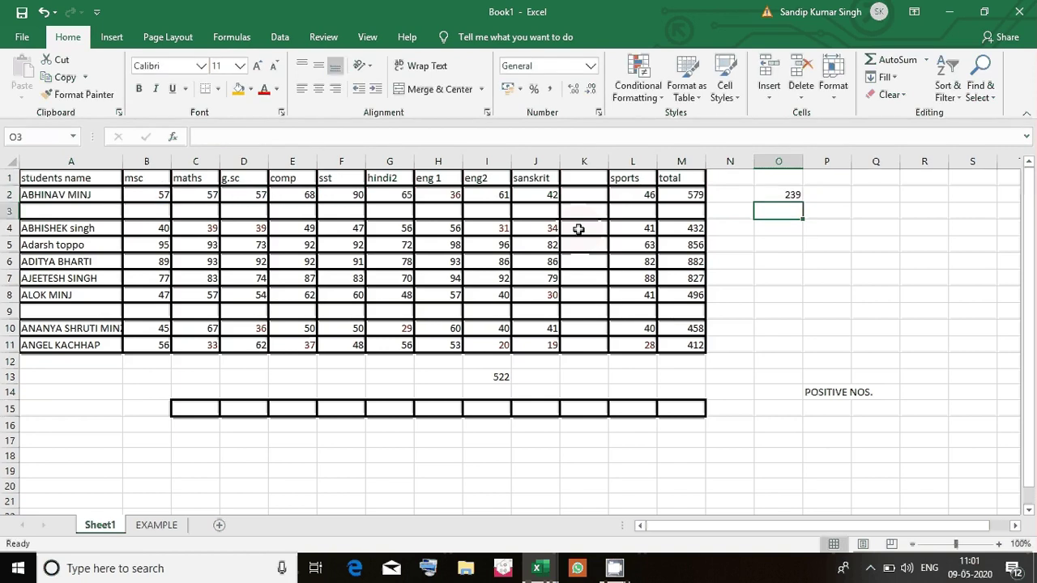
Step: Enter a comma-separated SUM of B4, C4, D4 and E4 in O3, giving 167
{"action": "type", "text": "="}
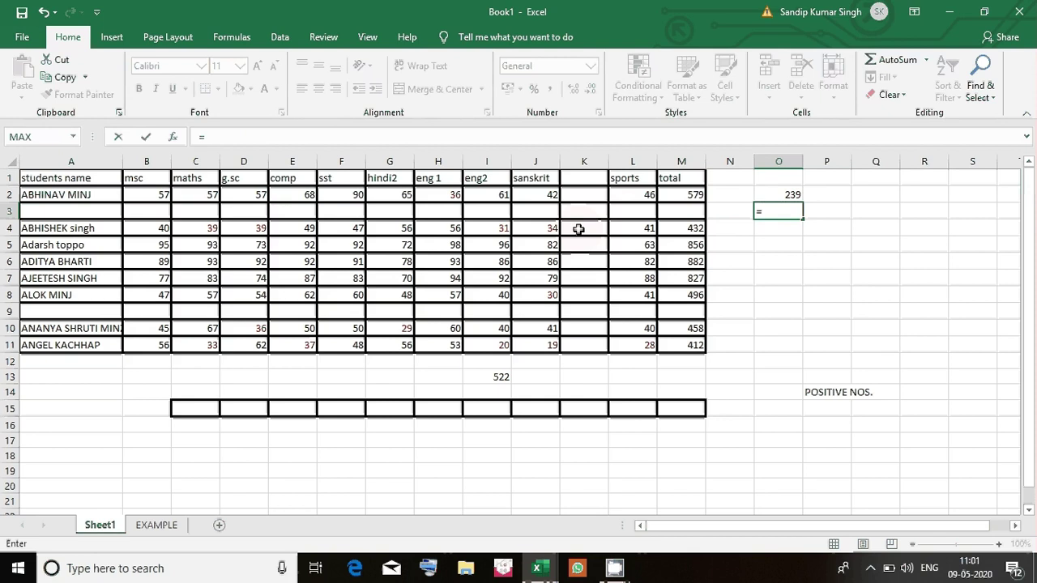
{"action": "type", "text": "su"}
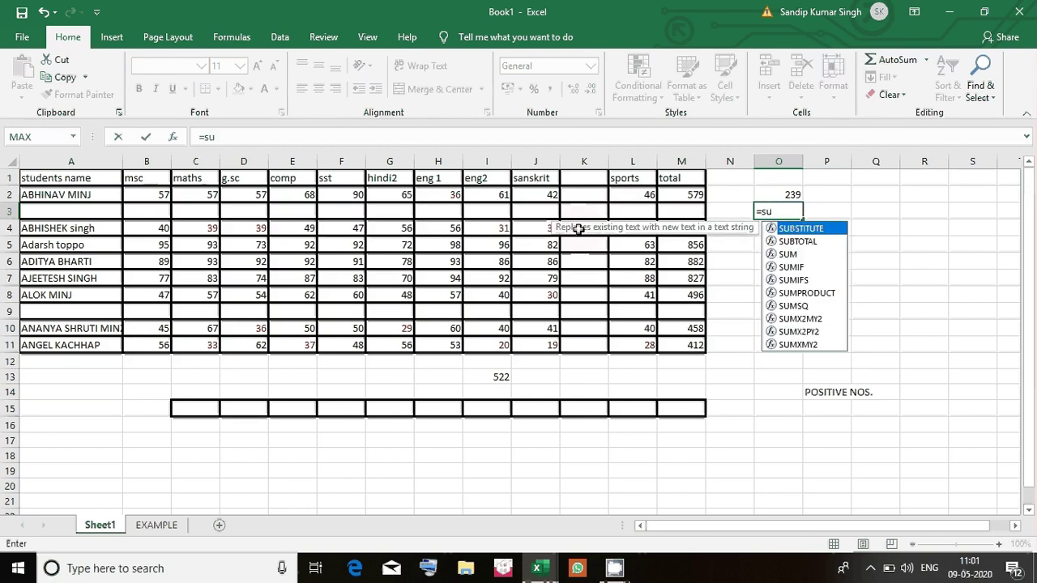
{"action": "type", "text": "m("}
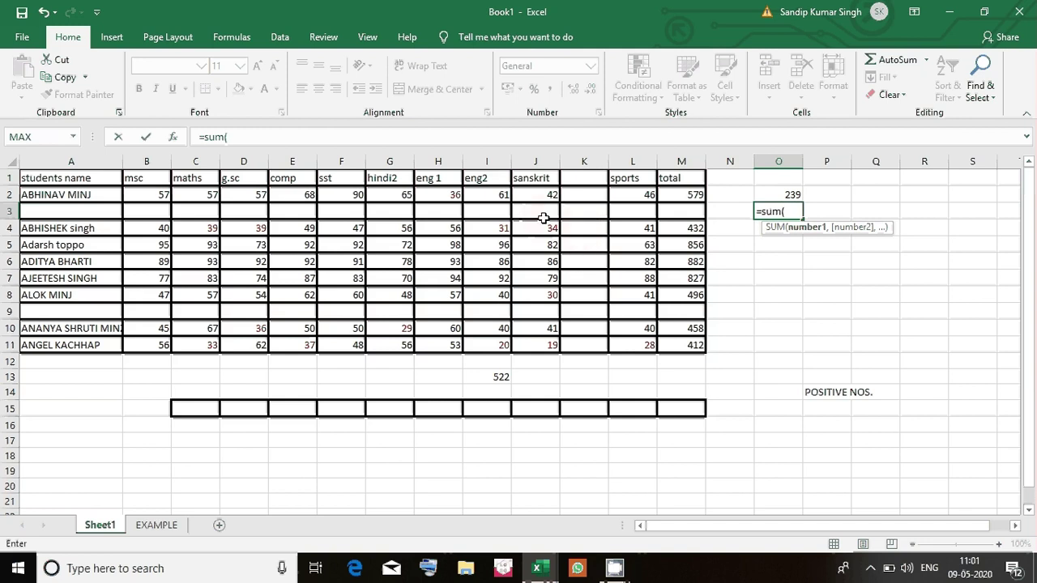
{"action": "left_click", "coordinate": [150, 231]}
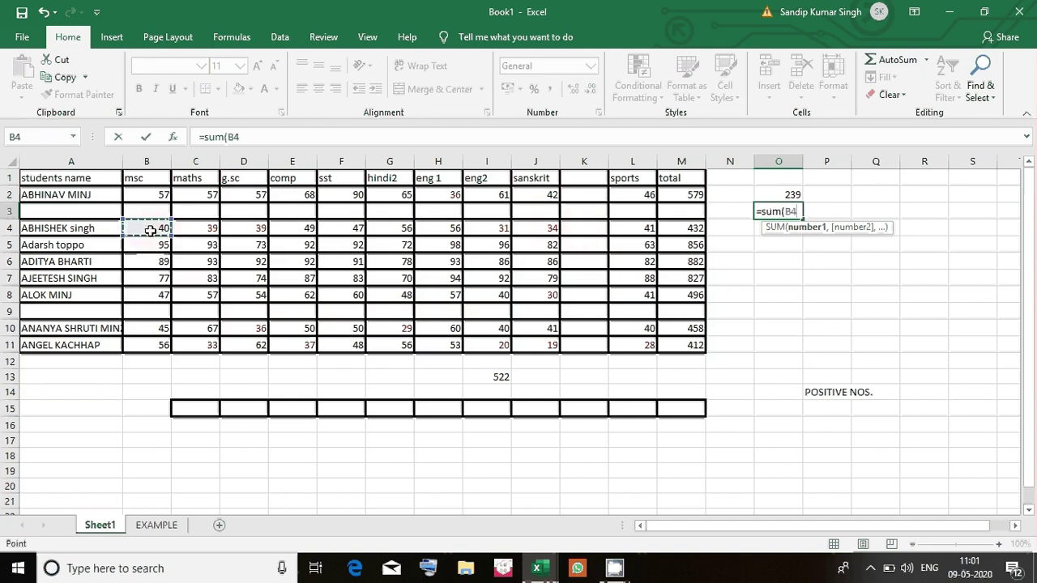
{"action": "type", "text": ","}
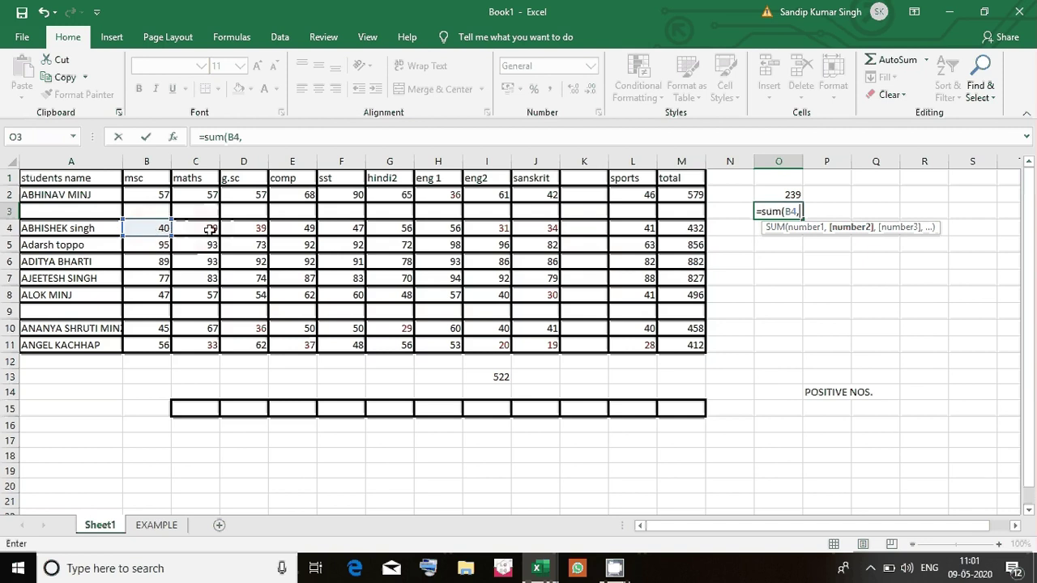
{"action": "left_click", "coordinate": [210, 231]}
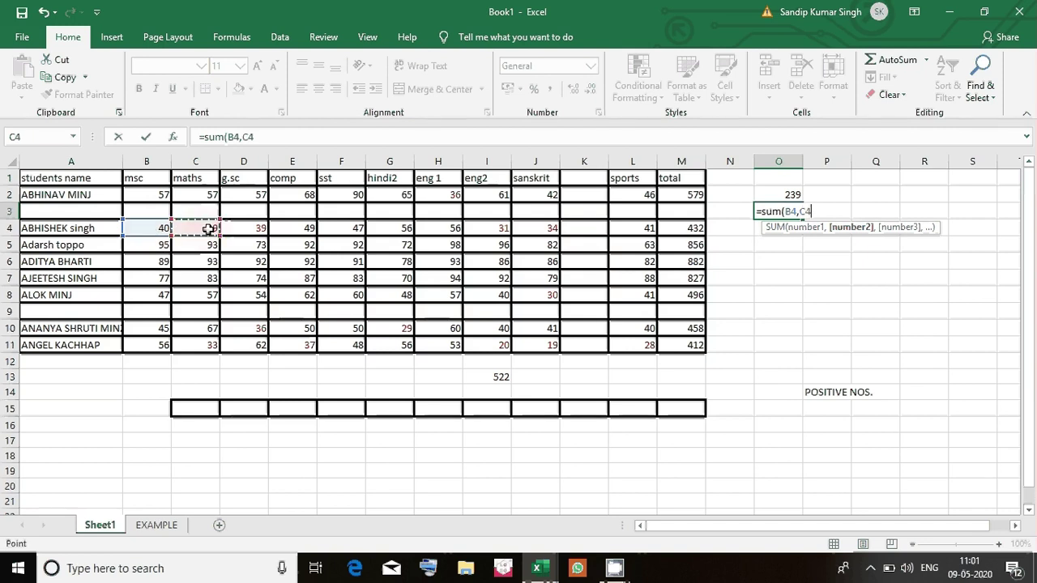
{"action": "type", "text": ","}
{"action": "left_click", "coordinate": [240, 228]}
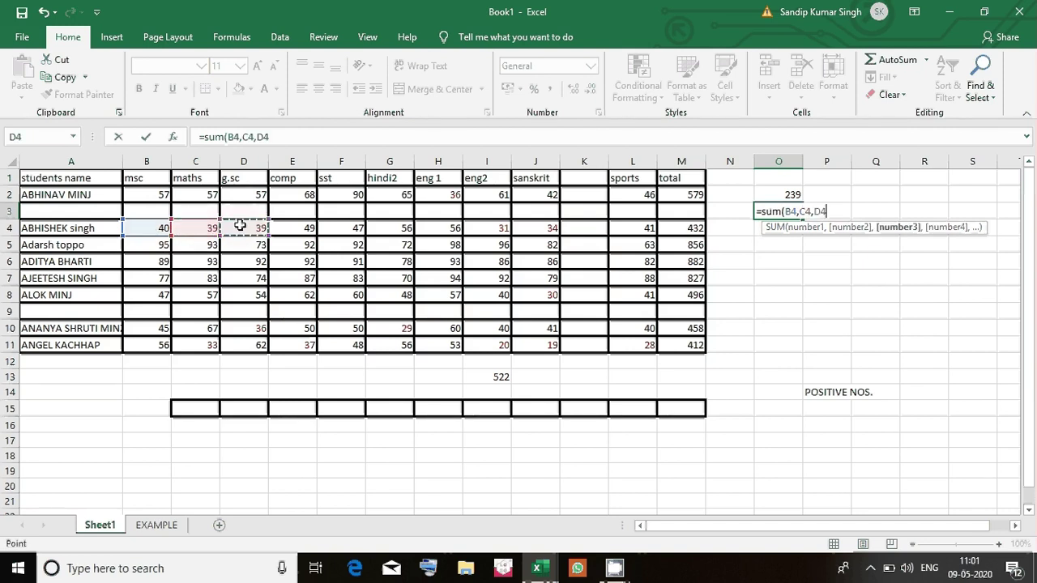
{"action": "type", "text": ","}
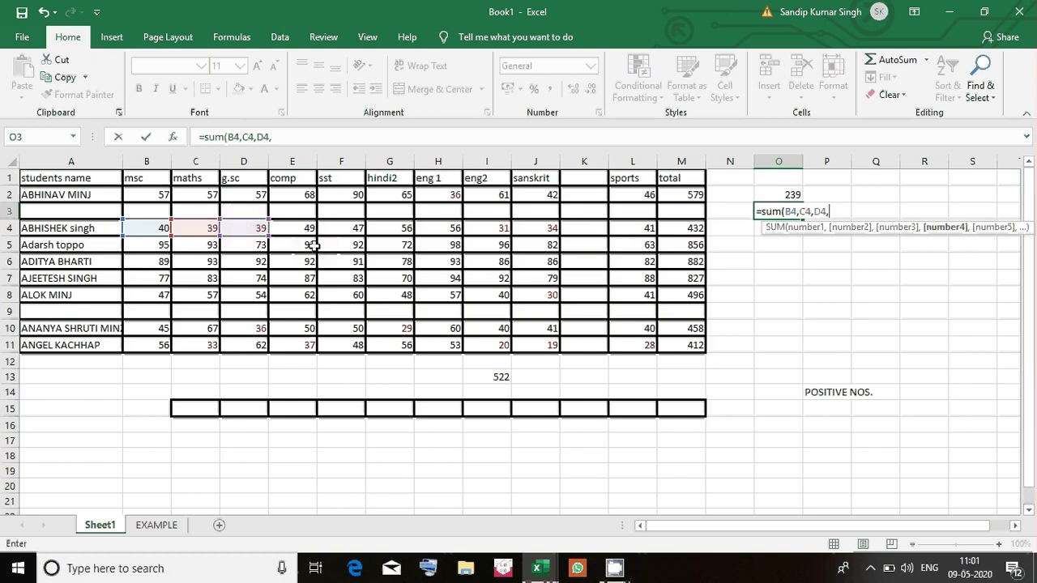
{"action": "left_click", "coordinate": [293, 229]}
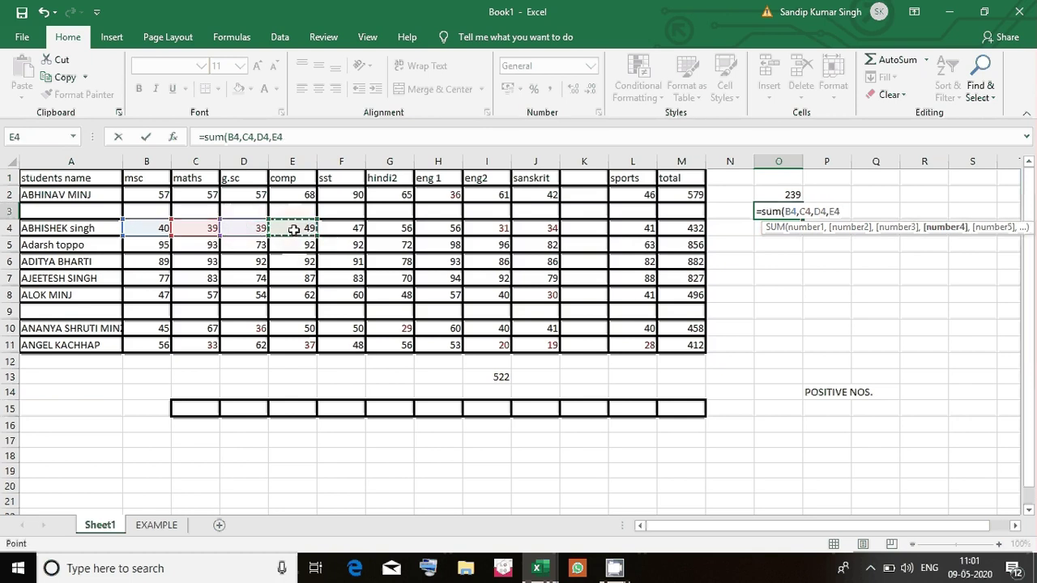
{"action": "type", "text": ","}
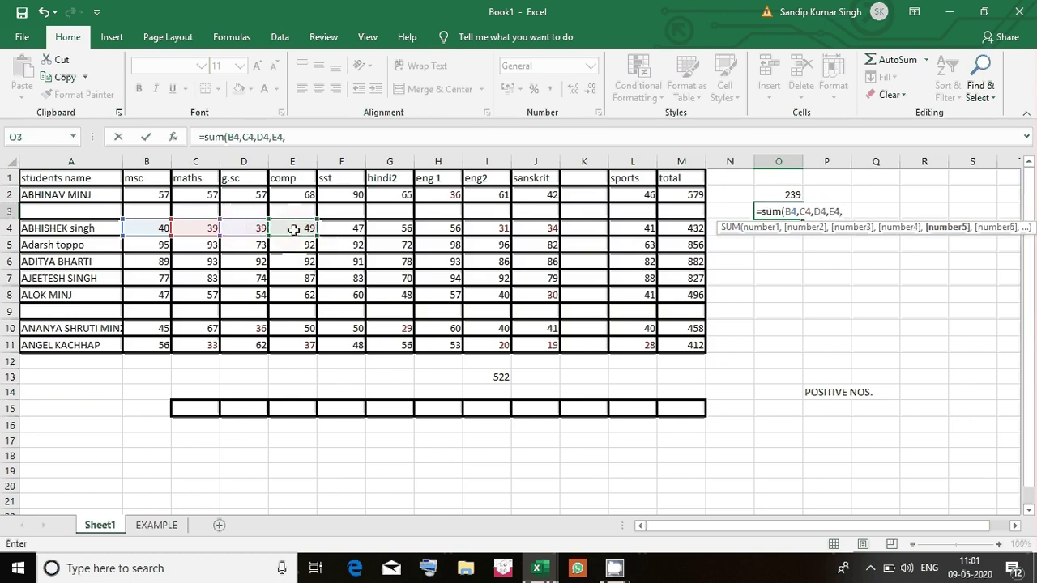
{"action": "key", "text": "Return"}
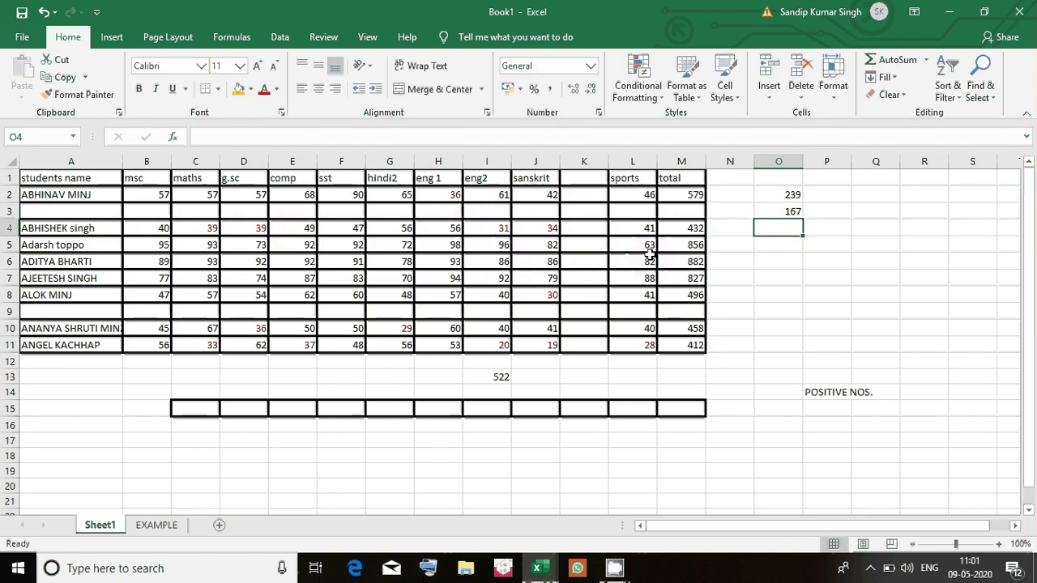
Step: Enter =sum(B4:L4) in O4, giving the range total 432
{"action": "type", "text": "="}
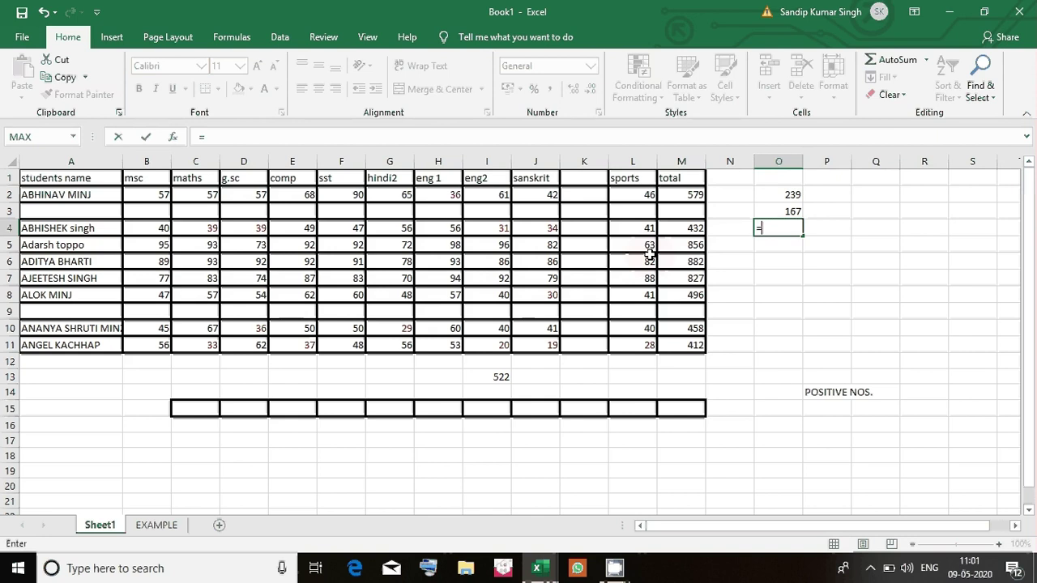
{"action": "type", "text": "sum"}
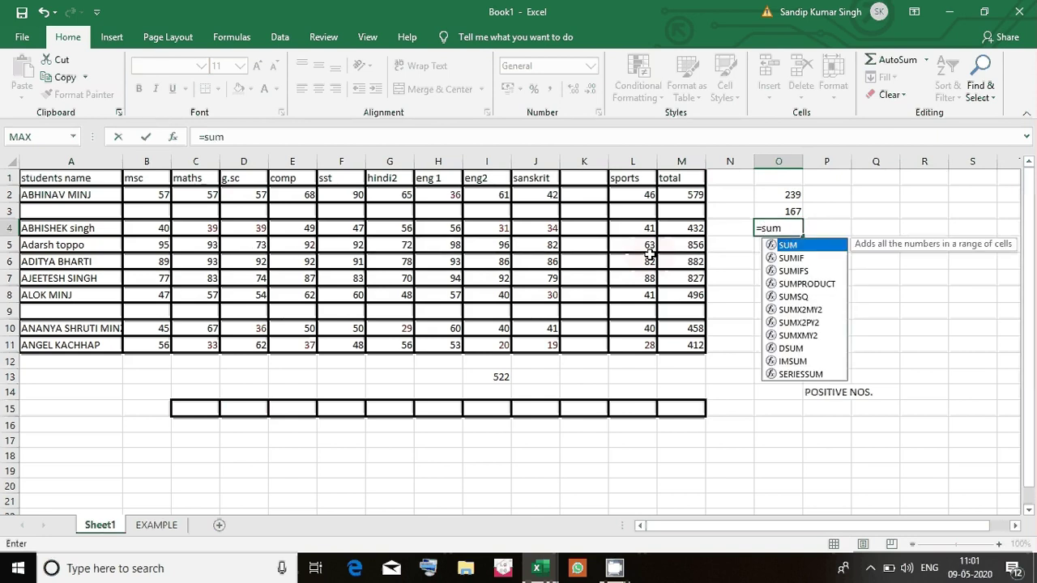
{"action": "type", "text": "("}
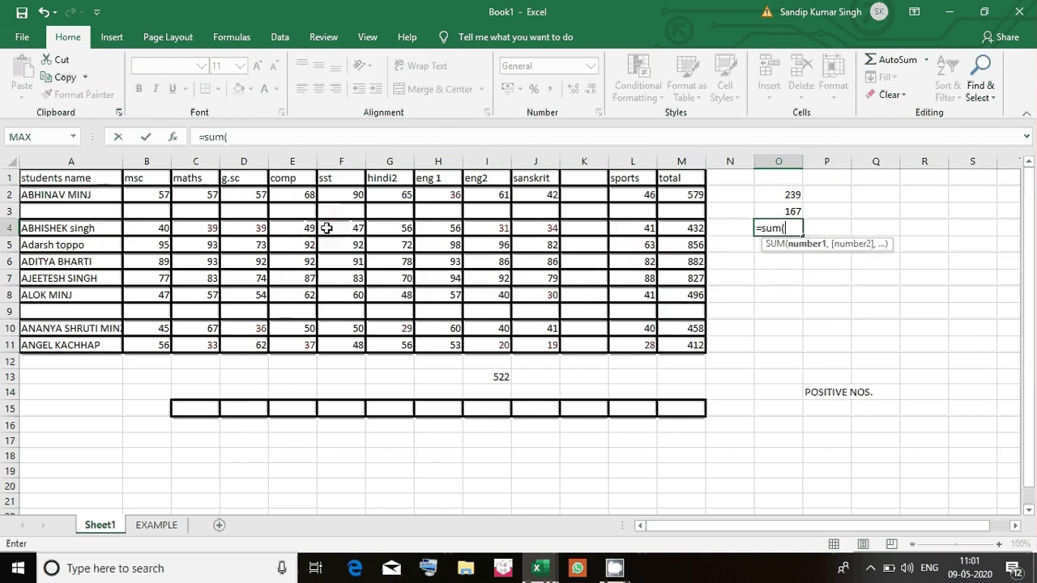
{"action": "left_click", "coordinate": [160, 228]}
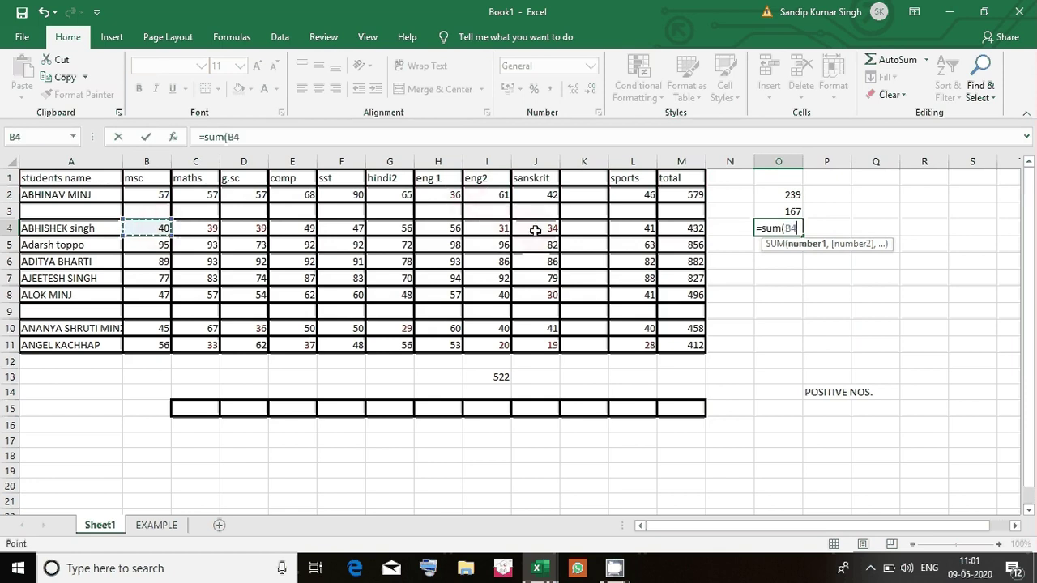
{"action": "key", "text": "F8"}
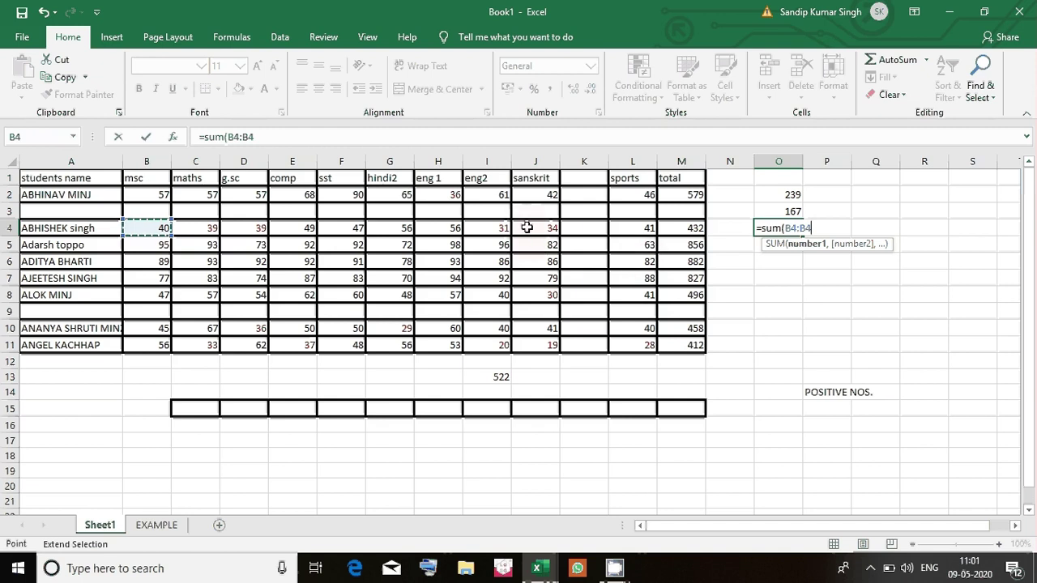
{"action": "left_click", "coordinate": [628, 228]}
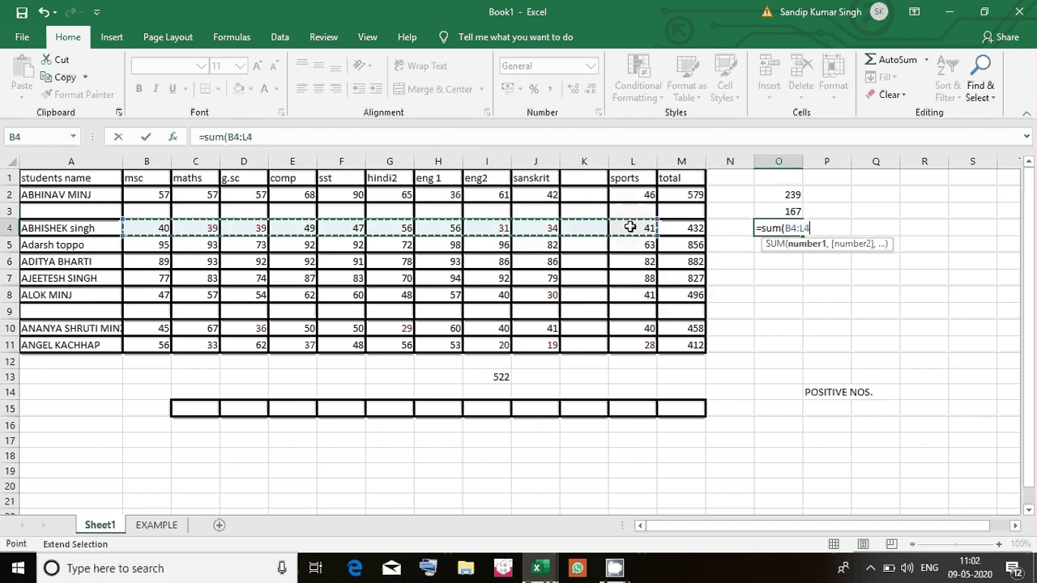
{"action": "type", "text": ")"}
{"action": "key", "text": "Return"}
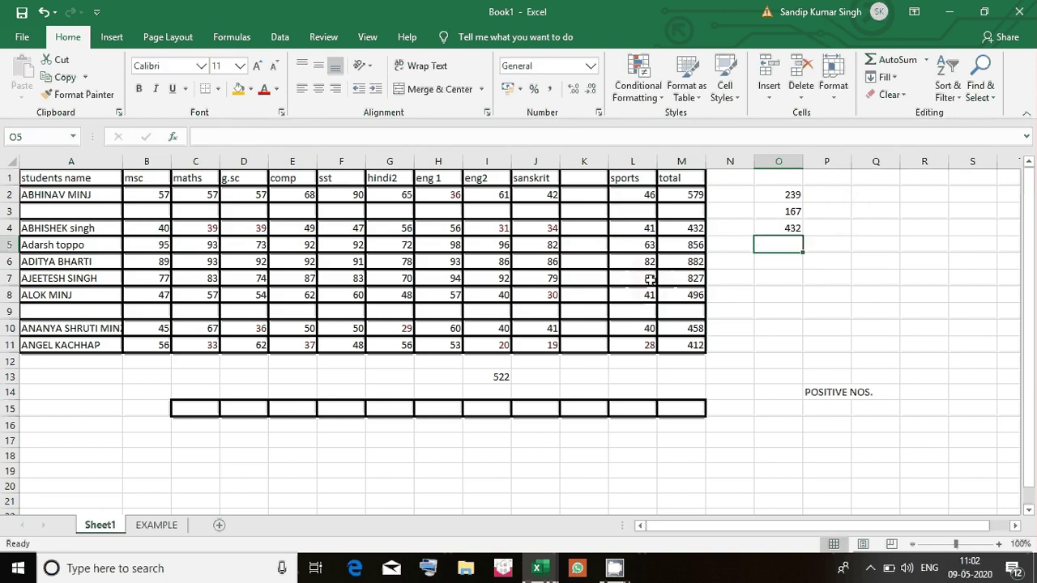
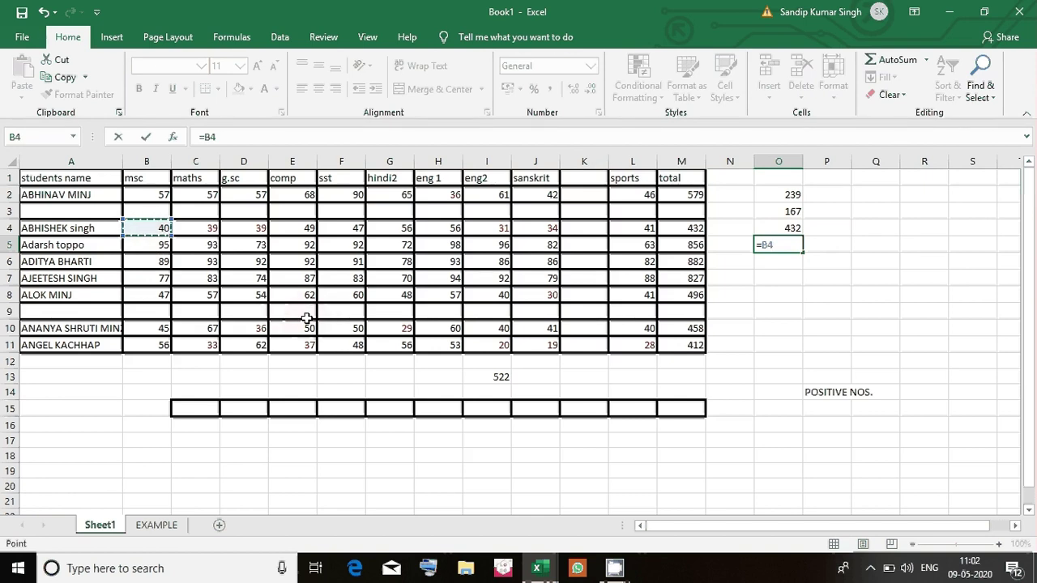
Step: Replace the partial formula in O5 with =40*56, giving 2240
{"action": "type", "text": "*"}
{"action": "key", "text": "BackSpace"}
{"action": "key", "text": "BackSpace"}
{"action": "key", "text": "BackSpace"}
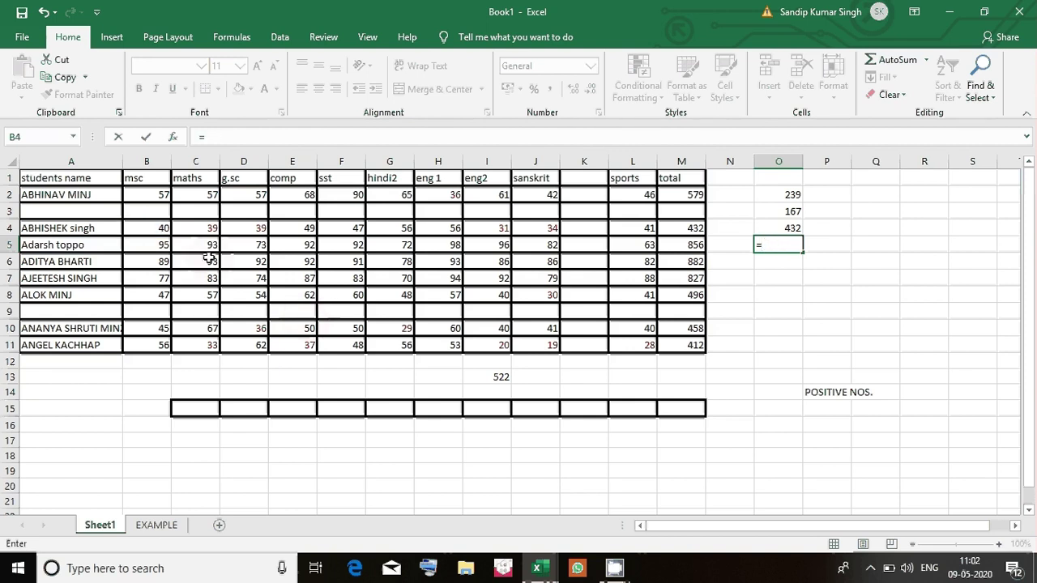
{"action": "type", "text": "40"}
{"action": "type", "text": "*56"}
{"action": "key", "text": "Return"}
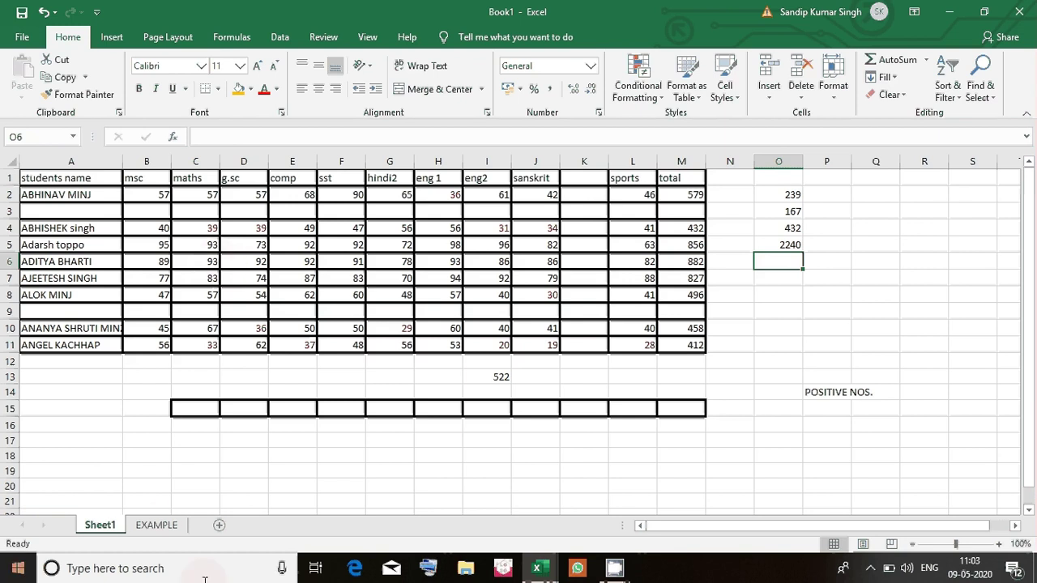
Step: On the EXAMPLE sheet, label cell K4 'today'
{"action": "left_click", "coordinate": [156, 525]}
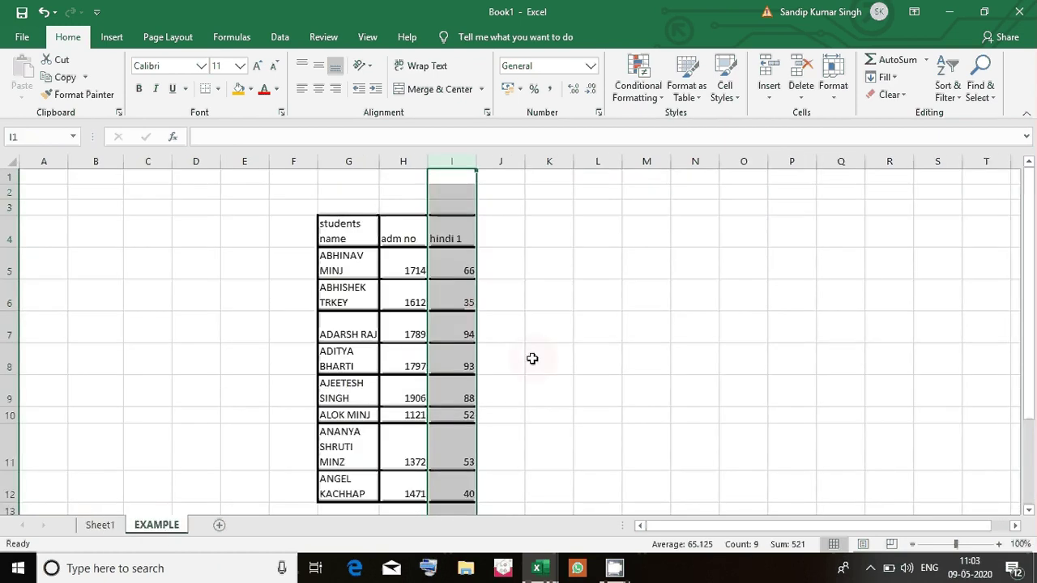
{"action": "left_click", "coordinate": [512, 262]}
{"action": "left_click", "coordinate": [551, 263]}
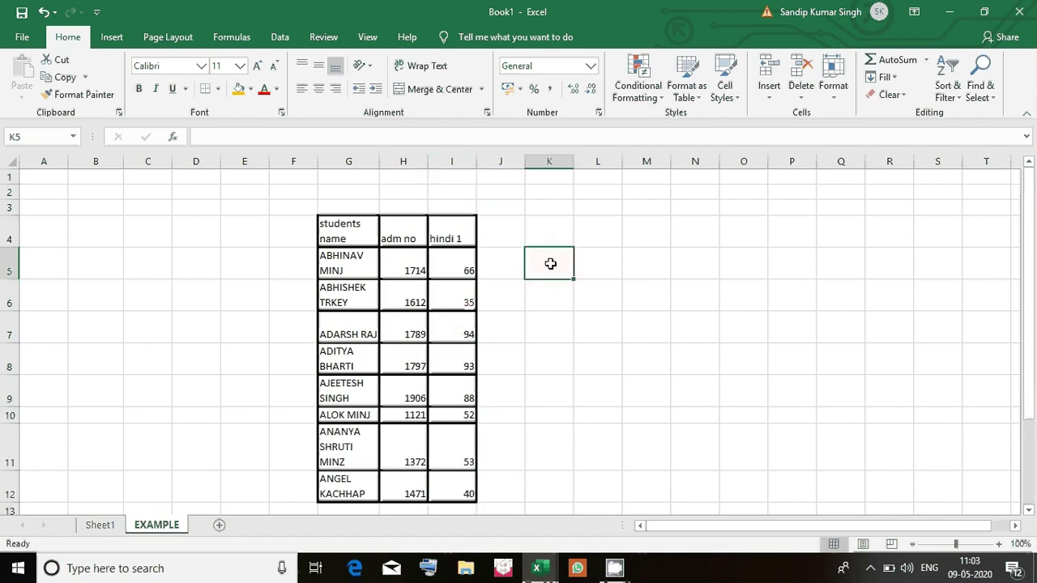
{"action": "left_click", "coordinate": [548, 228]}
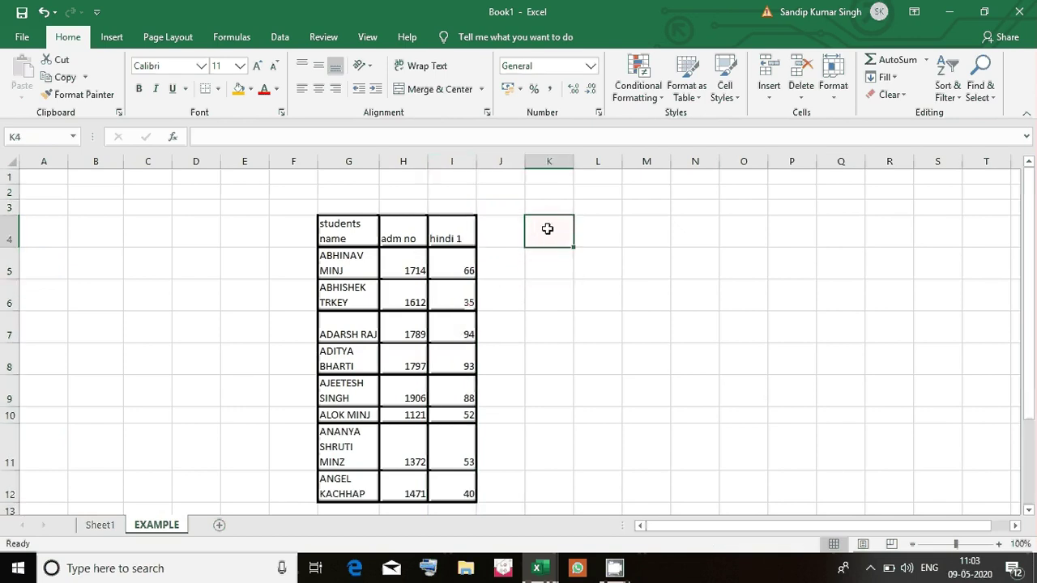
{"action": "type", "text": "today"}
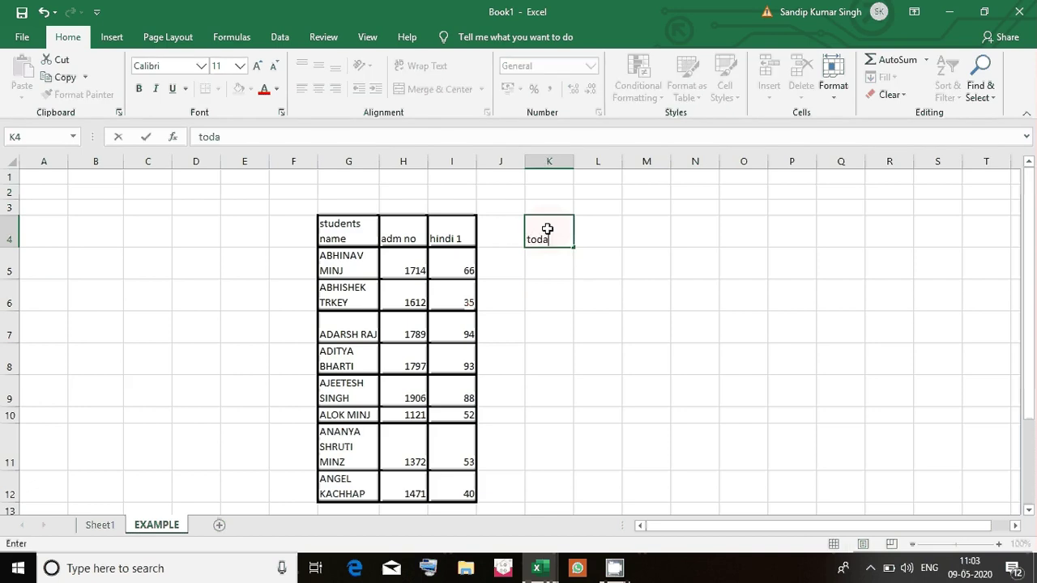
{"action": "left_click", "coordinate": [593, 236]}
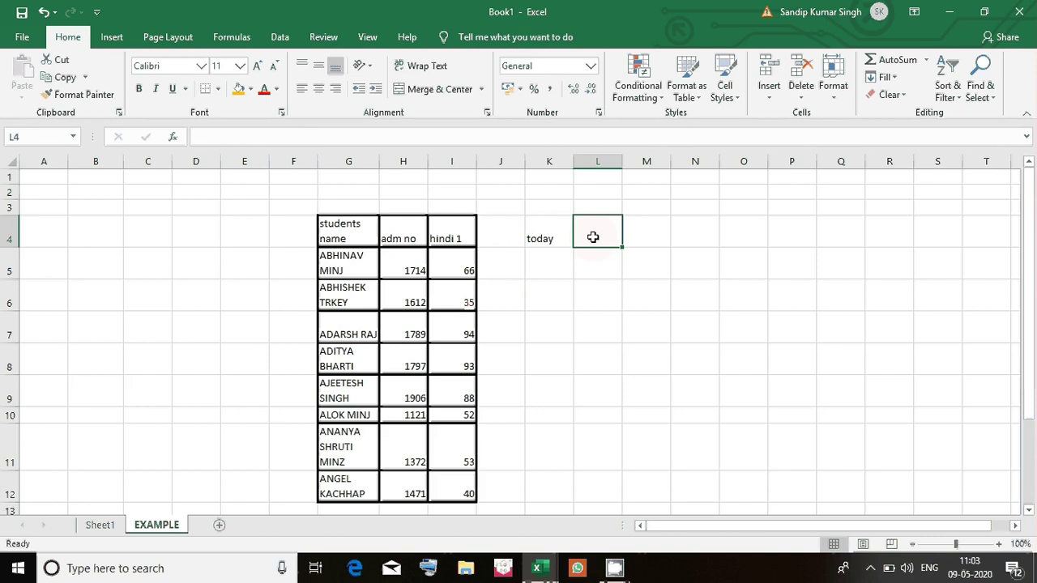
Step: Enter =today() in L4, showing 09-05-2020, and the note 'current date' in M4
{"action": "type", "text": "="}
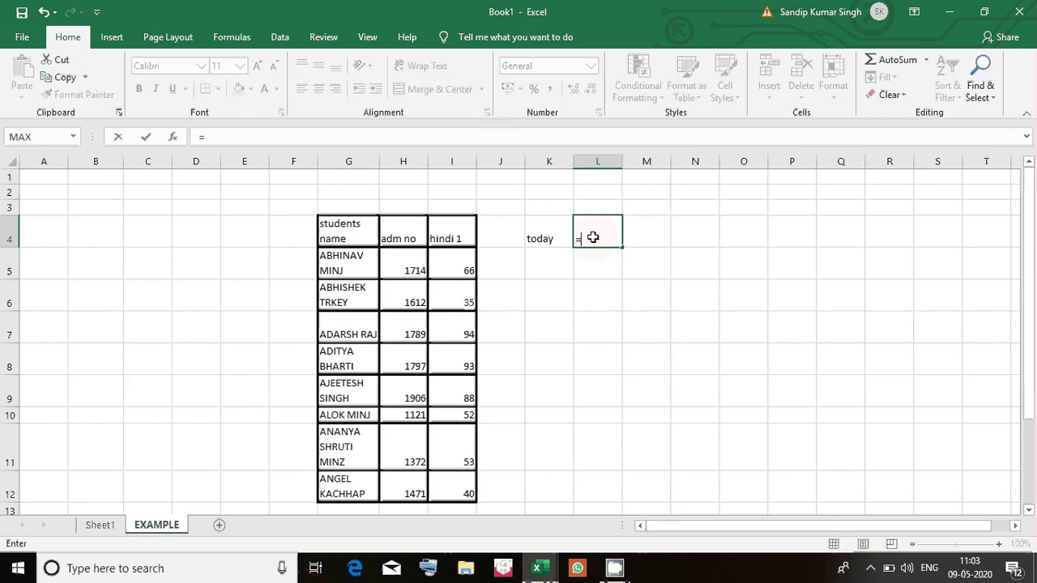
{"action": "type", "text": "today"}
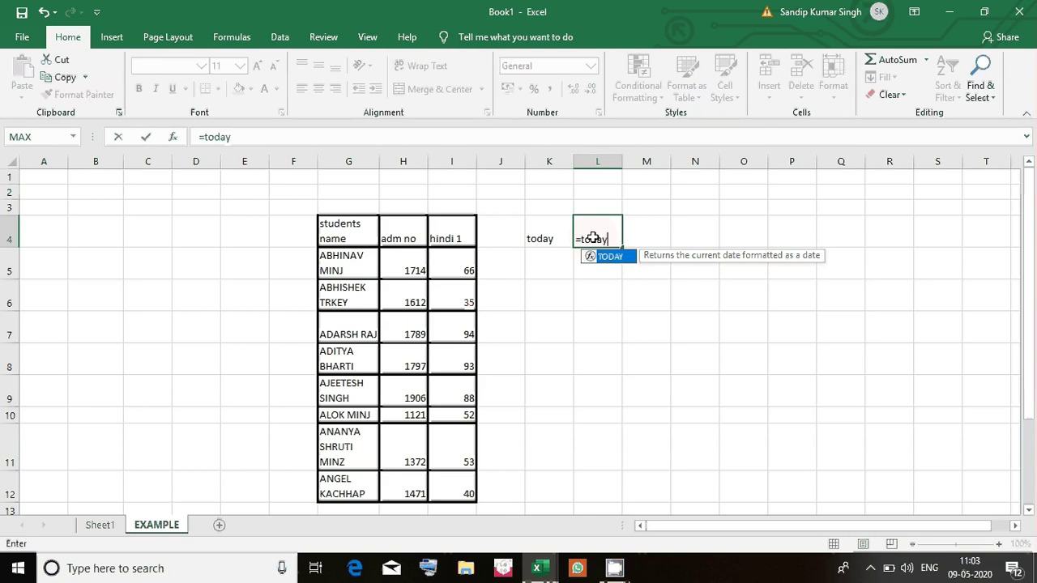
{"action": "type", "text": "("}
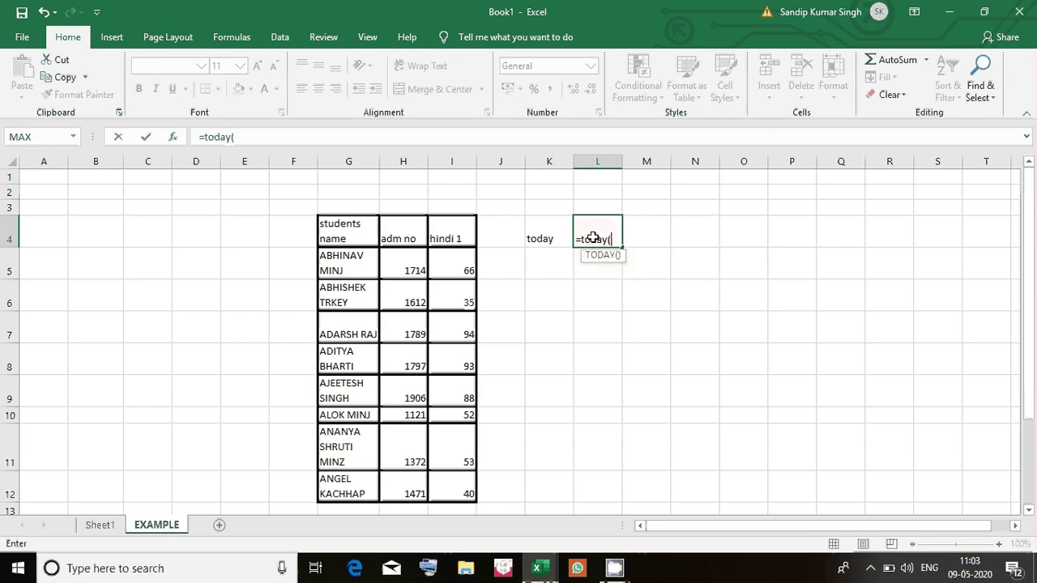
{"action": "type", "text": ")"}
{"action": "key", "text": "Return"}
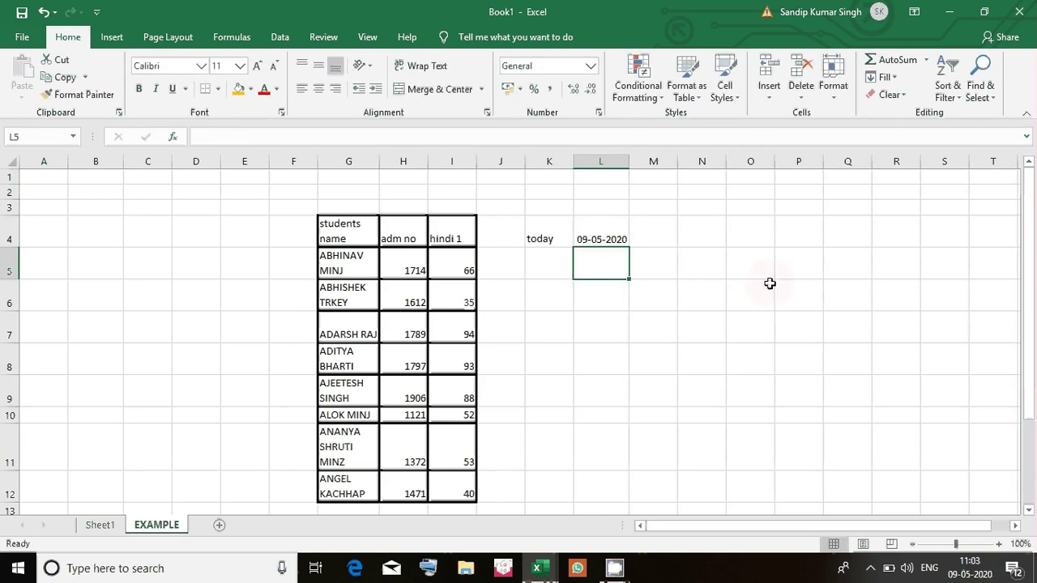
{"action": "left_click", "coordinate": [641, 234]}
{"action": "type", "text": "cu"}
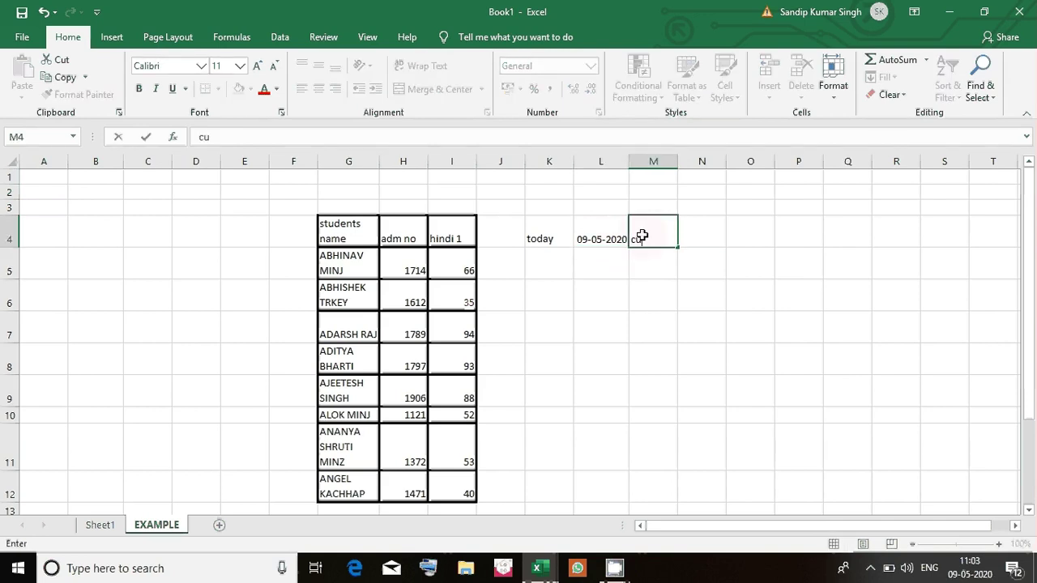
{"action": "type", "text": "rrent dat"}
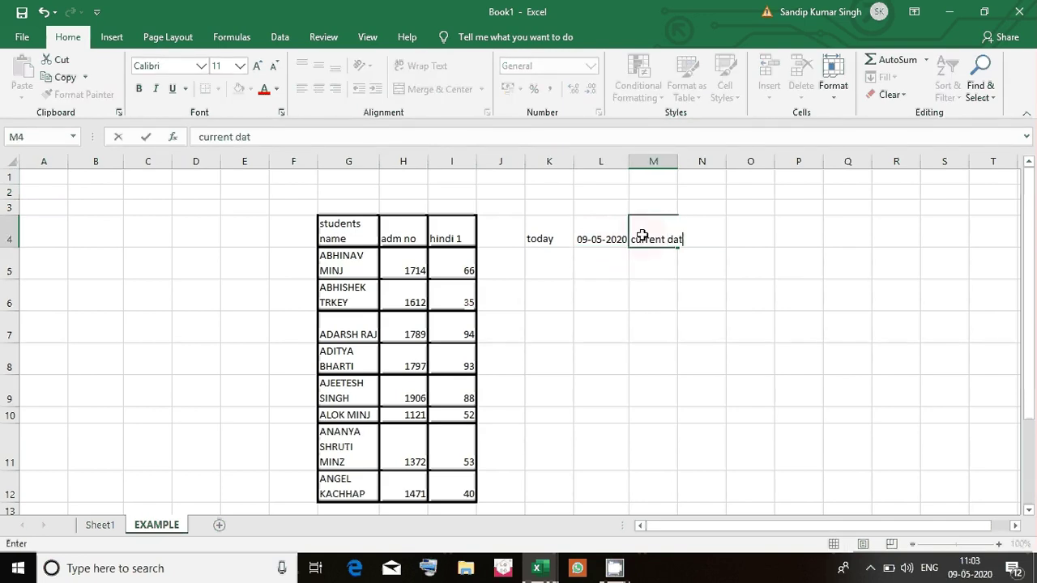
{"action": "type", "text": "e"}
{"action": "left_click", "coordinate": [690, 231]}
{"action": "left_click_drag", "start_coordinate": [687, 206], "coordinate": [349, 177]}
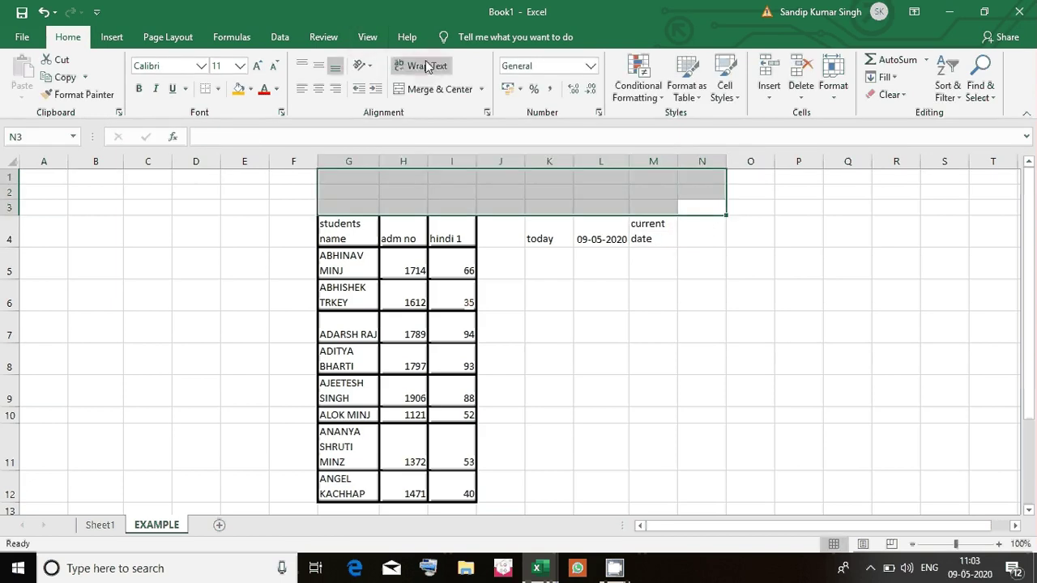
{"action": "left_click", "coordinate": [755, 236]}
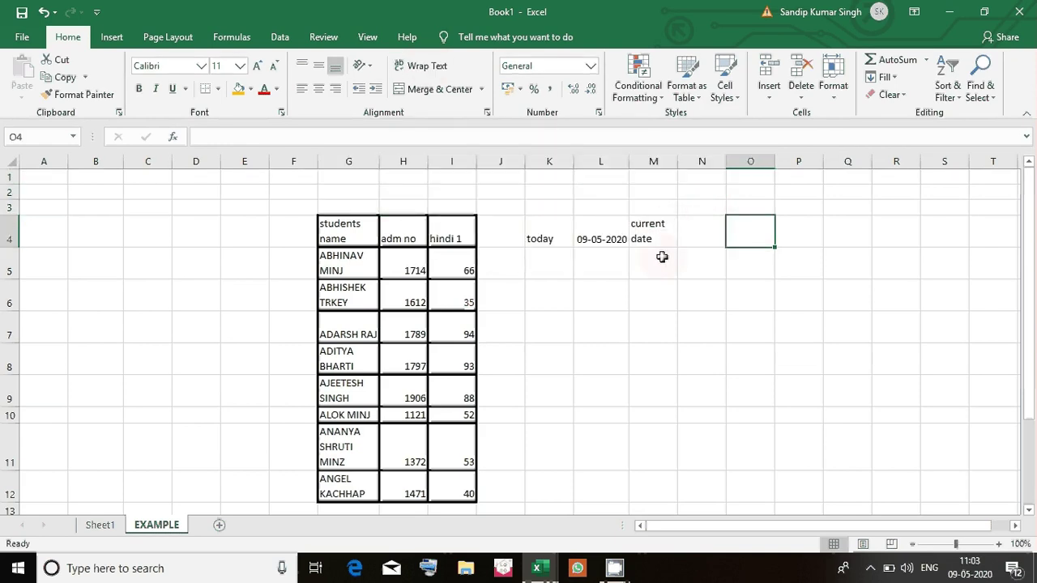
Step: Label cell K5 'sum', correcting the typo 'sun'
{"action": "left_click", "coordinate": [558, 270]}
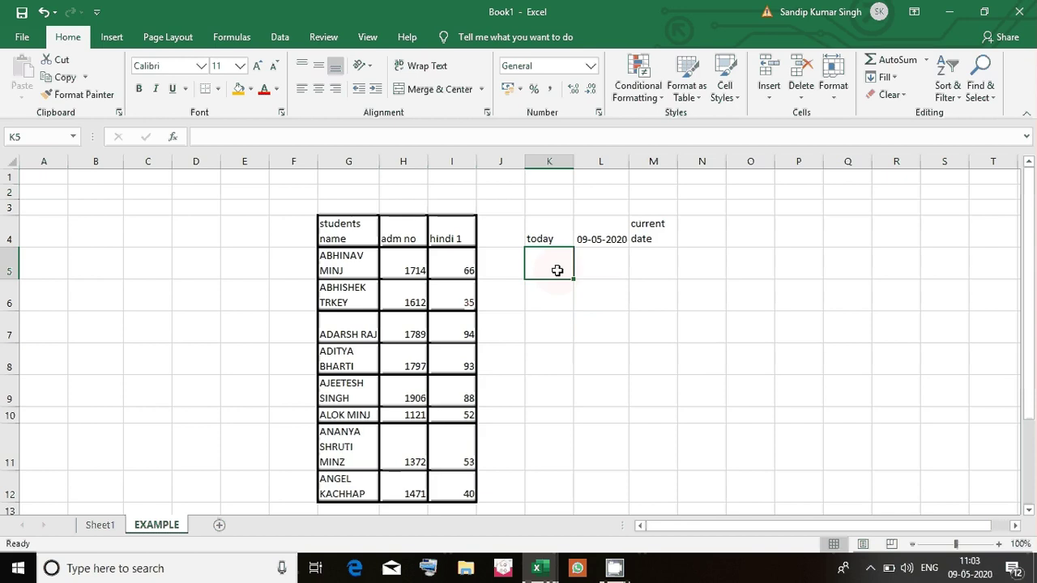
{"action": "type", "text": "sun"}
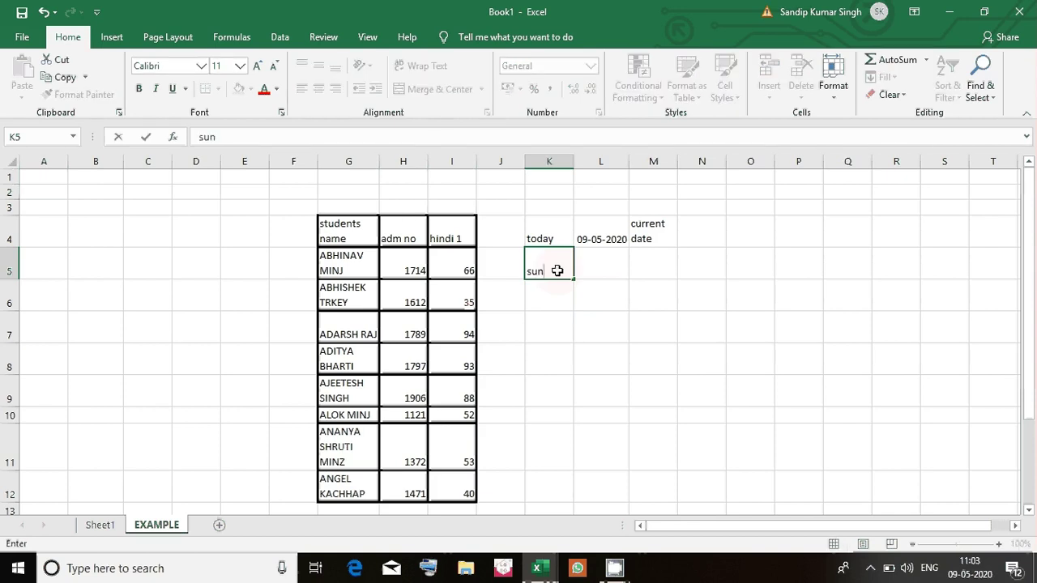
{"action": "key", "text": "BackSpace"}
{"action": "type", "text": "m"}
{"action": "left_click", "coordinate": [588, 270]}
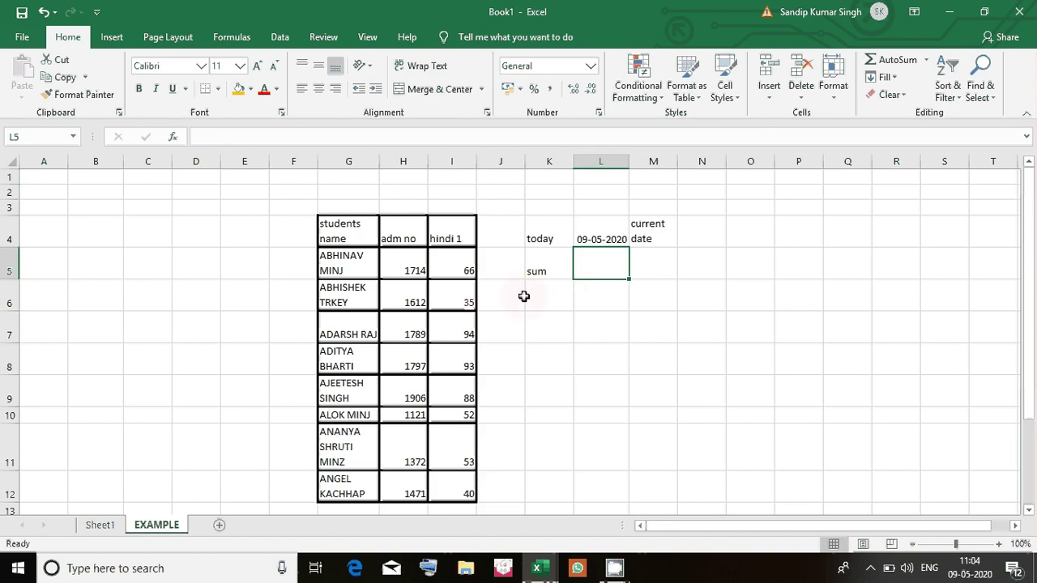
Step: Enter =sum(I5:I12) in L5, showing 521, and begin the note 'adding' in M5
{"action": "type", "text": "="}
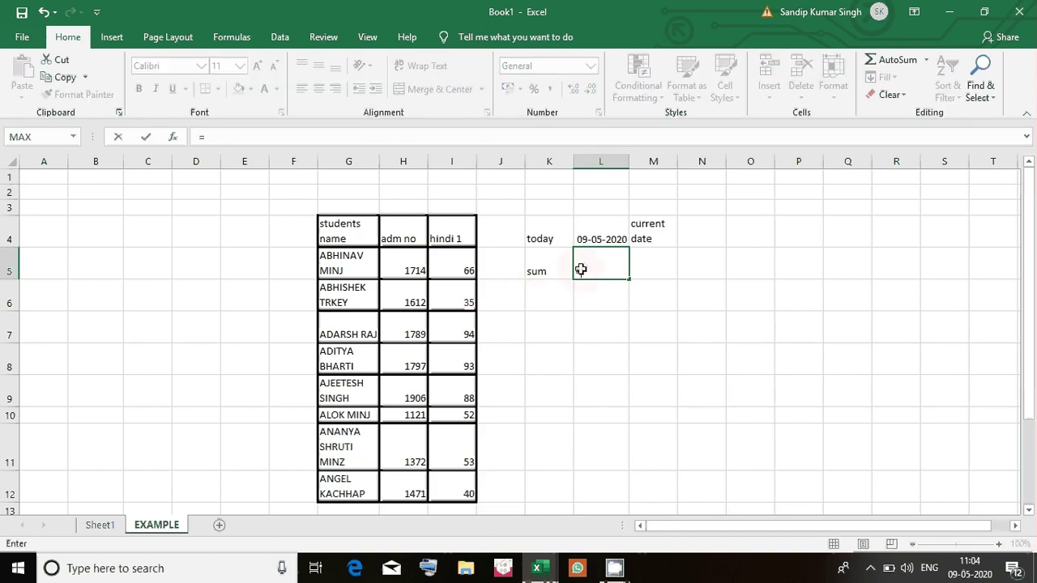
{"action": "type", "text": "sum"}
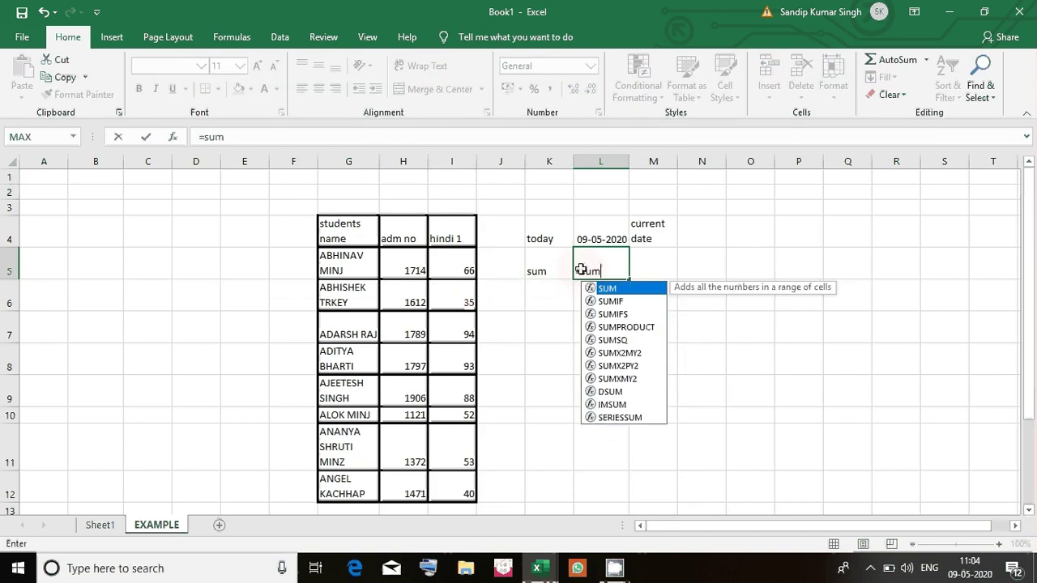
{"action": "type", "text": "("}
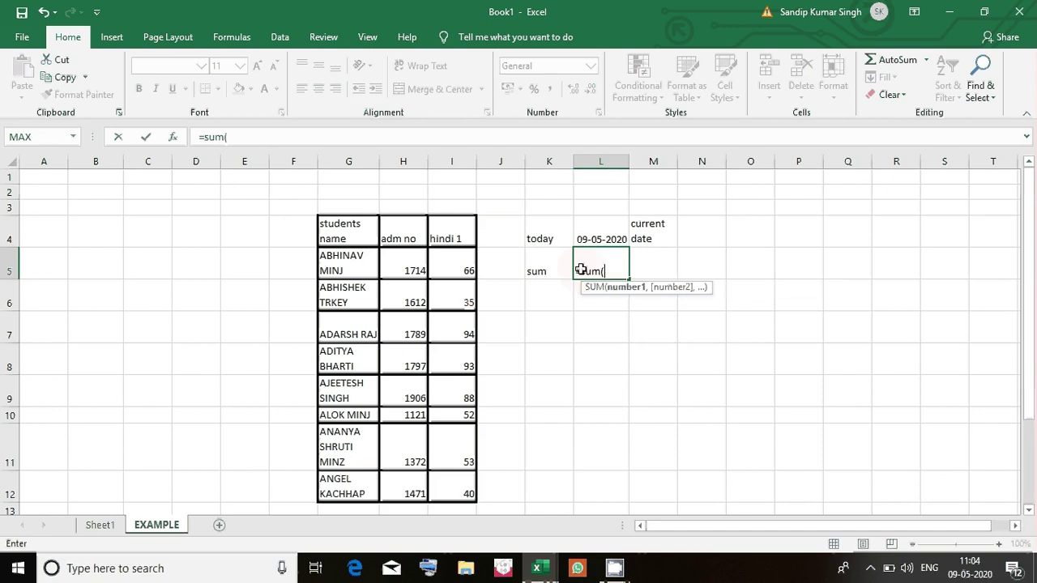
{"action": "left_click", "coordinate": [456, 268]}
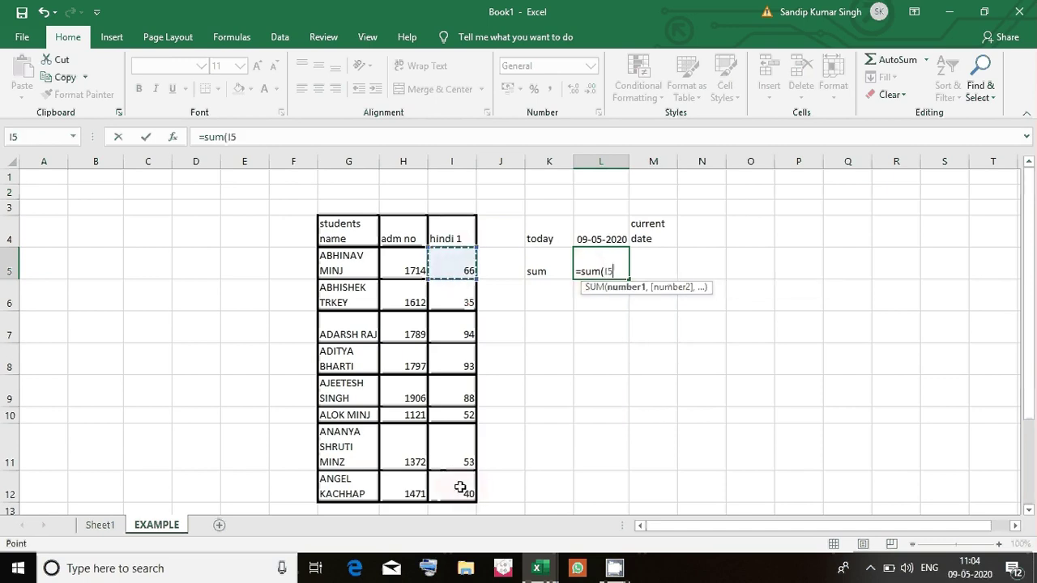
{"action": "key", "text": "F8"}
{"action": "left_click", "coordinate": [459, 487]}
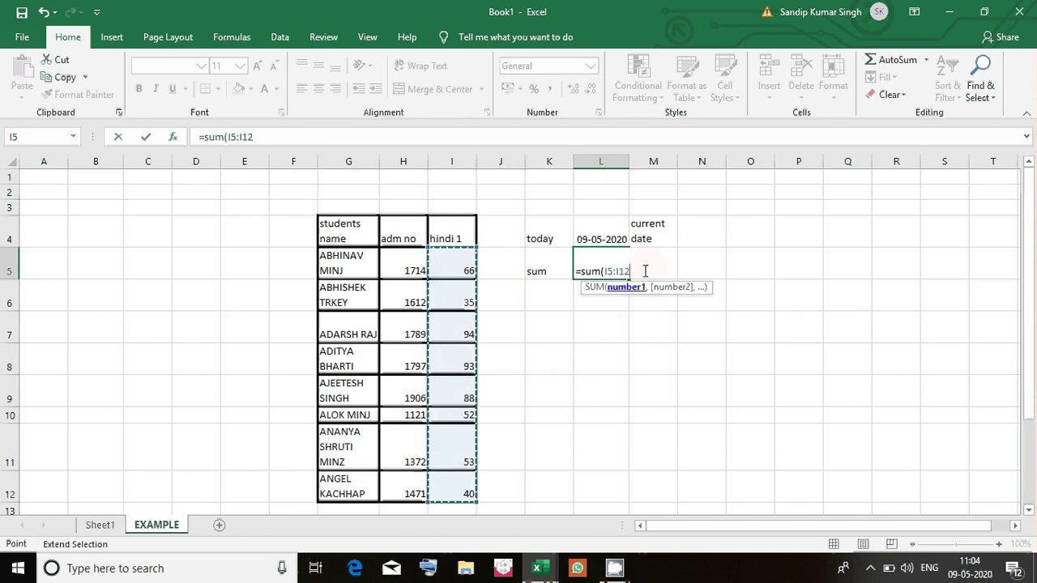
{"action": "type", "text": ")"}
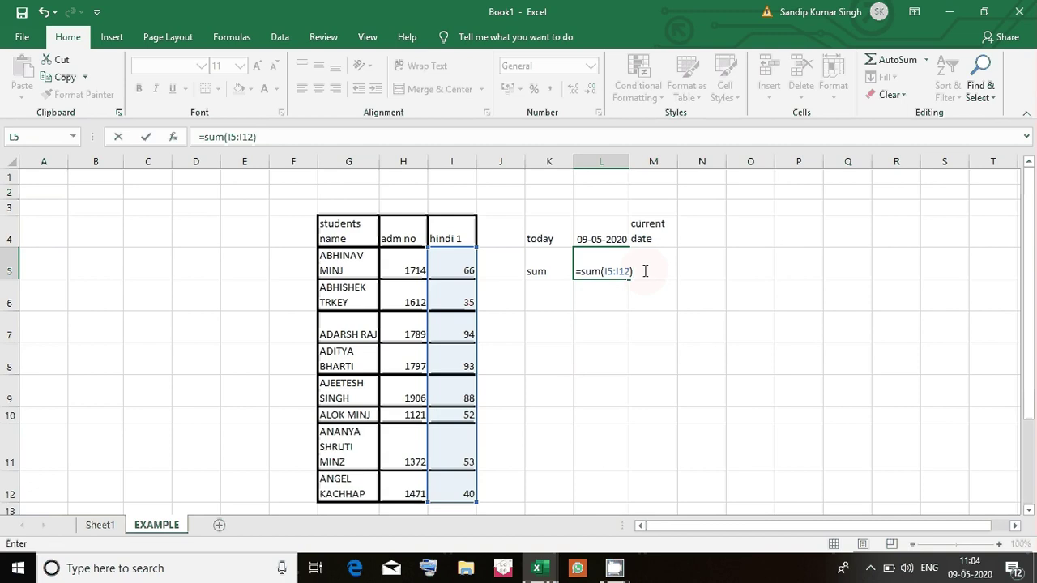
{"action": "key", "text": "Return"}
{"action": "left_click", "coordinate": [641, 271]}
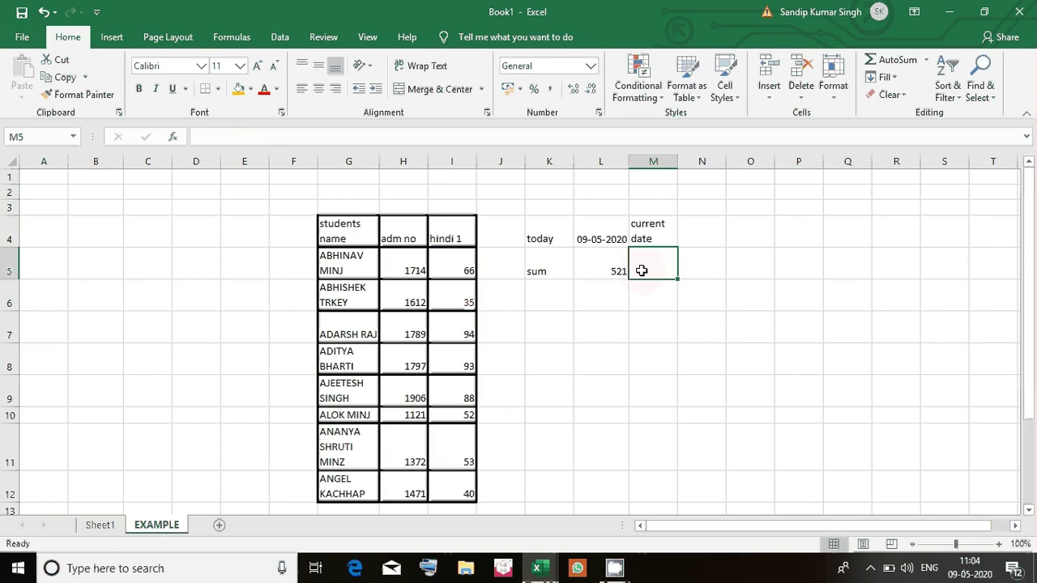
{"action": "type", "text": "addin"}
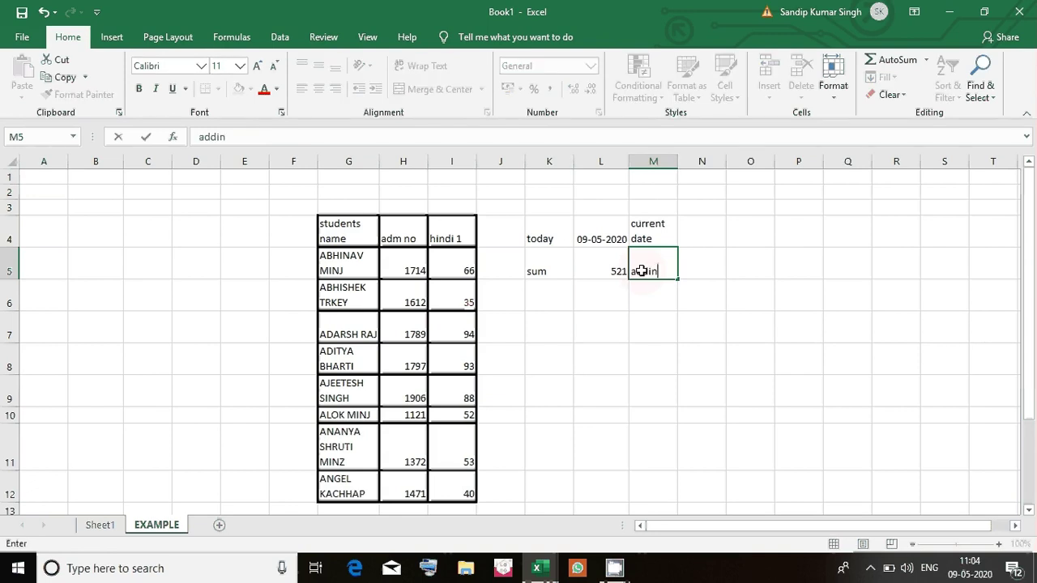
{"action": "type", "text": "g"}
Step: Finish the 'adding' note in M5, label K6 'abs', and type =abs(-23) in L6
{"action": "left_click", "coordinate": [557, 295]}
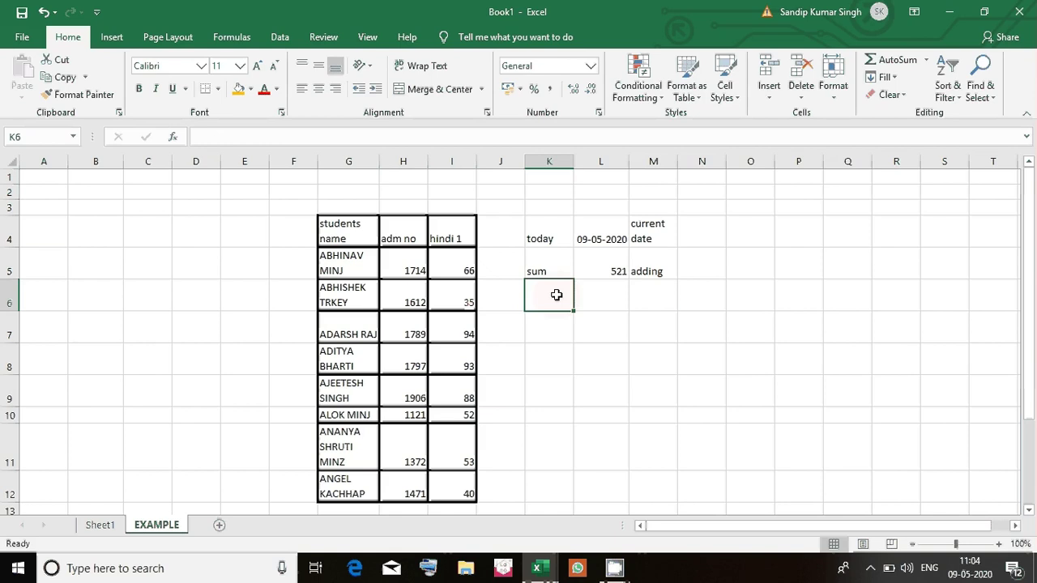
{"action": "type", "text": "abs"}
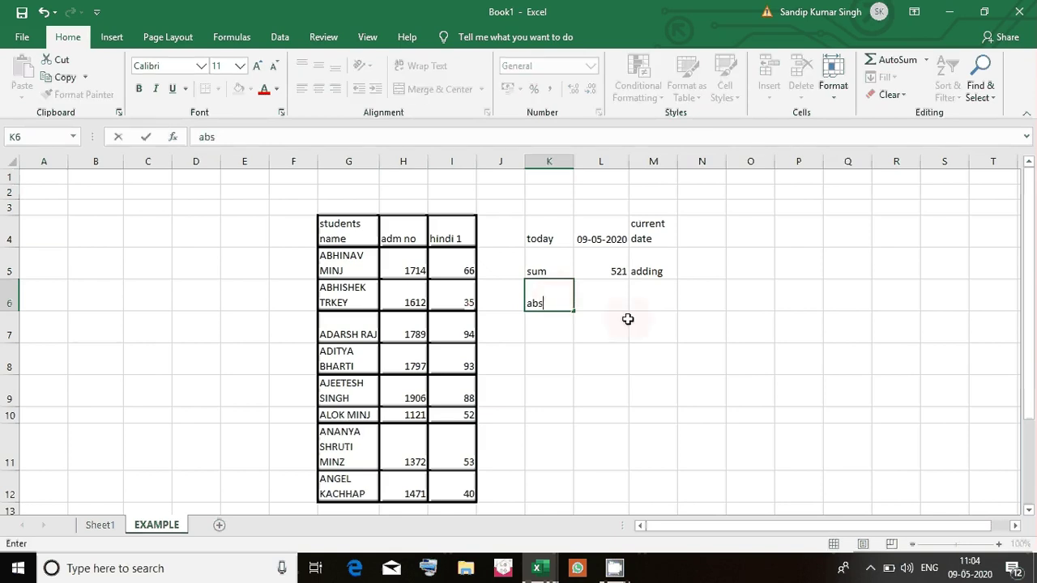
{"action": "left_click", "coordinate": [598, 307]}
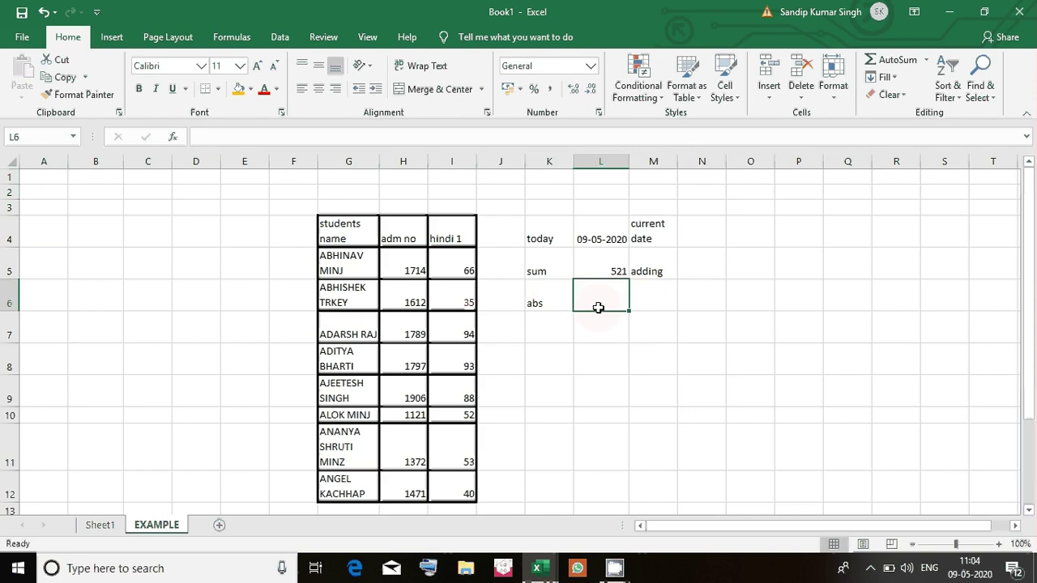
{"action": "type", "text": "="}
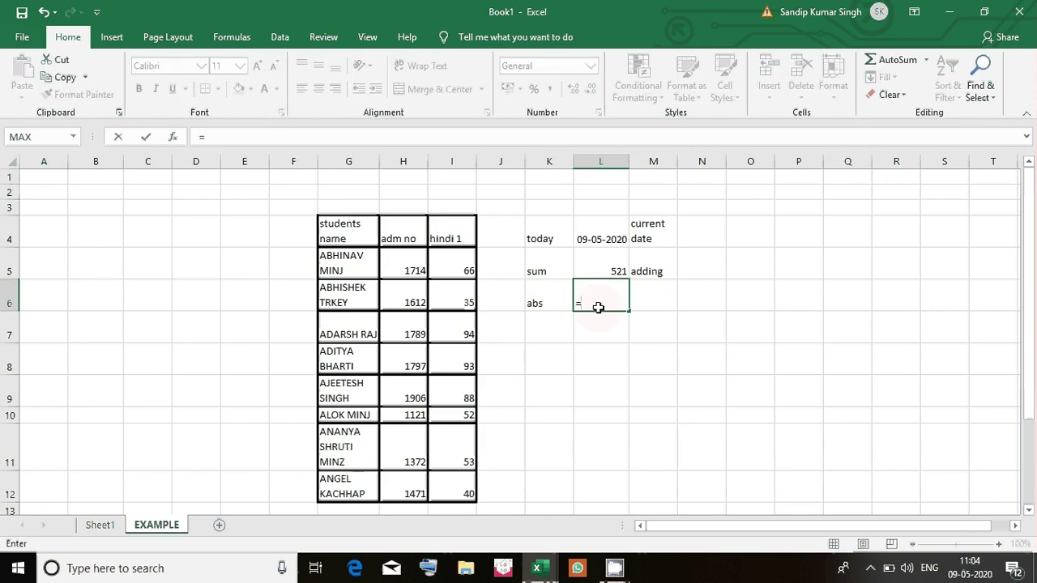
{"action": "type", "text": "abs"}
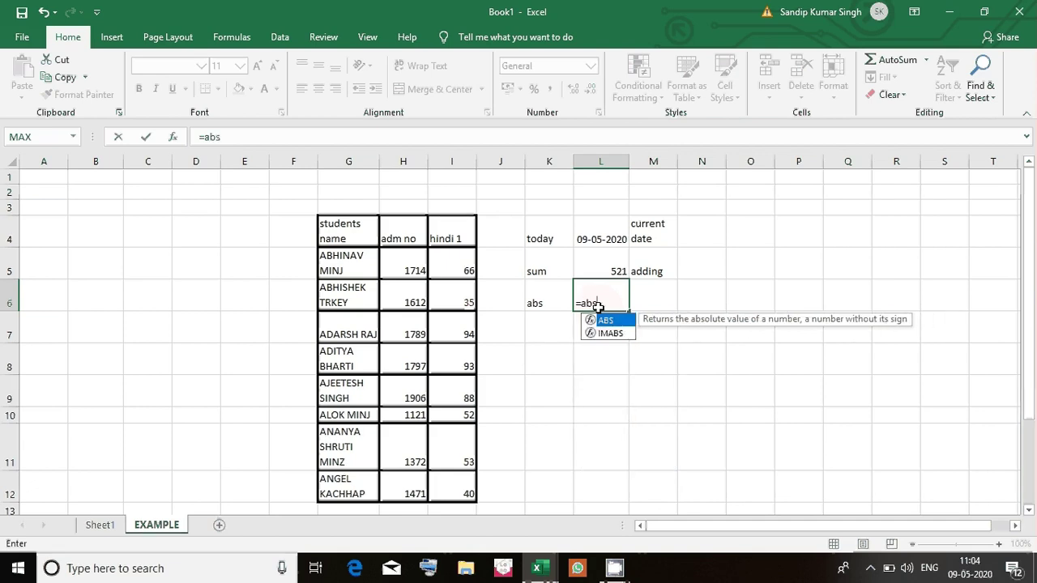
{"action": "type", "text": "("}
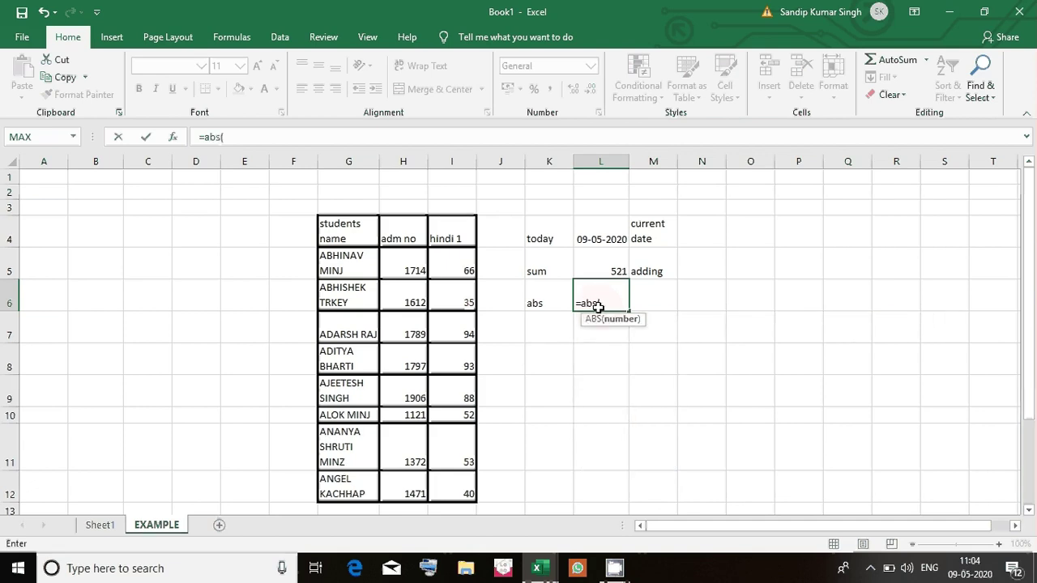
{"action": "type", "text": "-23)"}
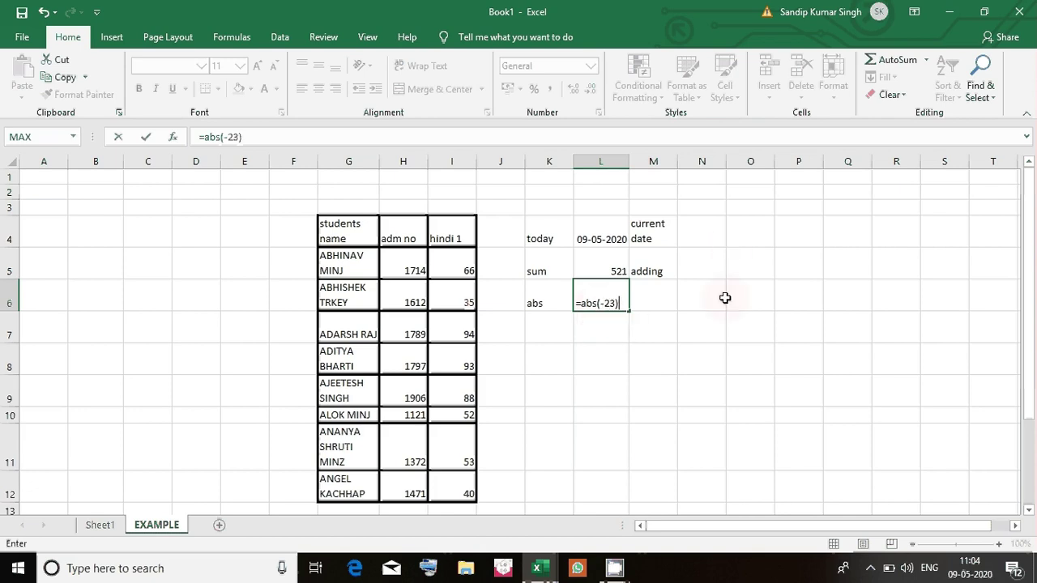
Step: Confirm =abs(-23) showing 23 and add the note 'changes to positive number' in M6
{"action": "key", "text": "Return"}
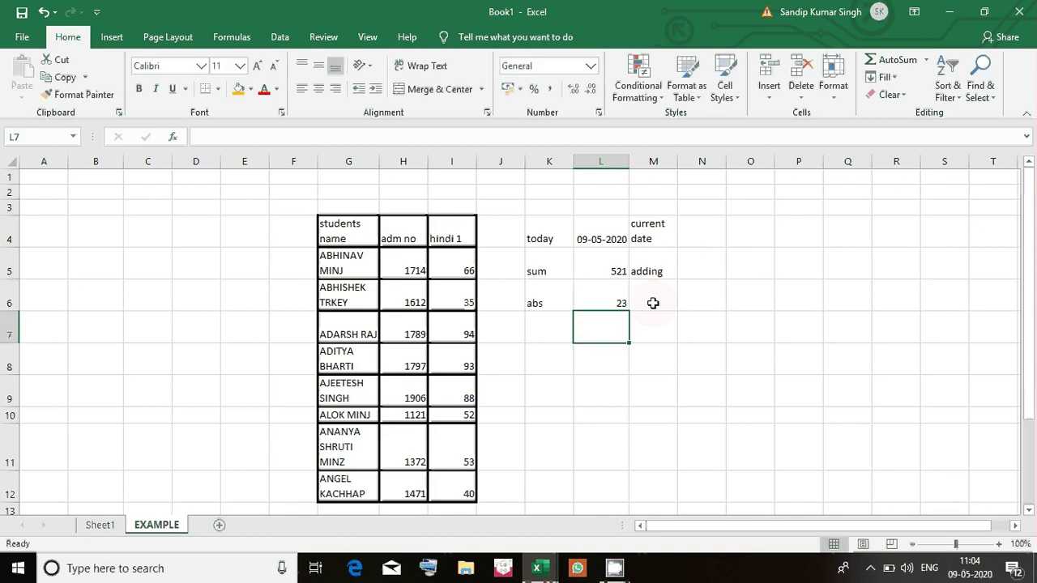
{"action": "left_click", "coordinate": [653, 303]}
{"action": "type", "text": "c"}
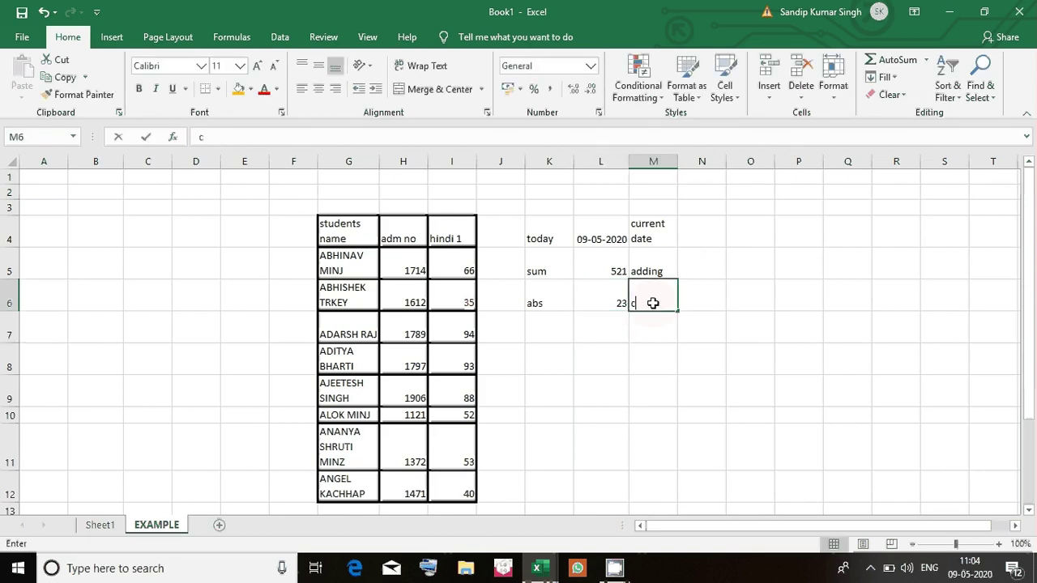
{"action": "type", "text": "hange"}
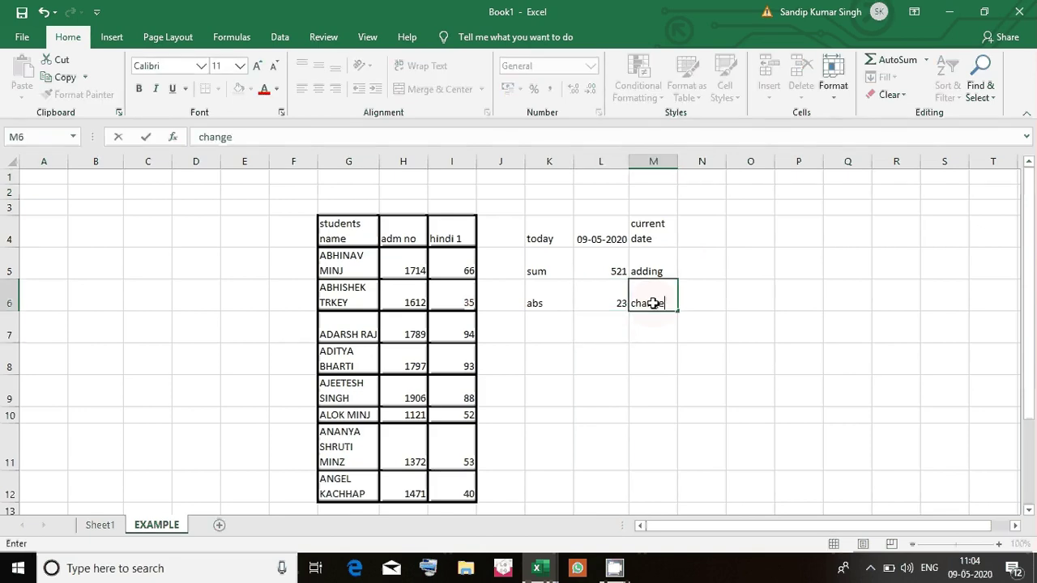
{"action": "type", "text": "s to posit"}
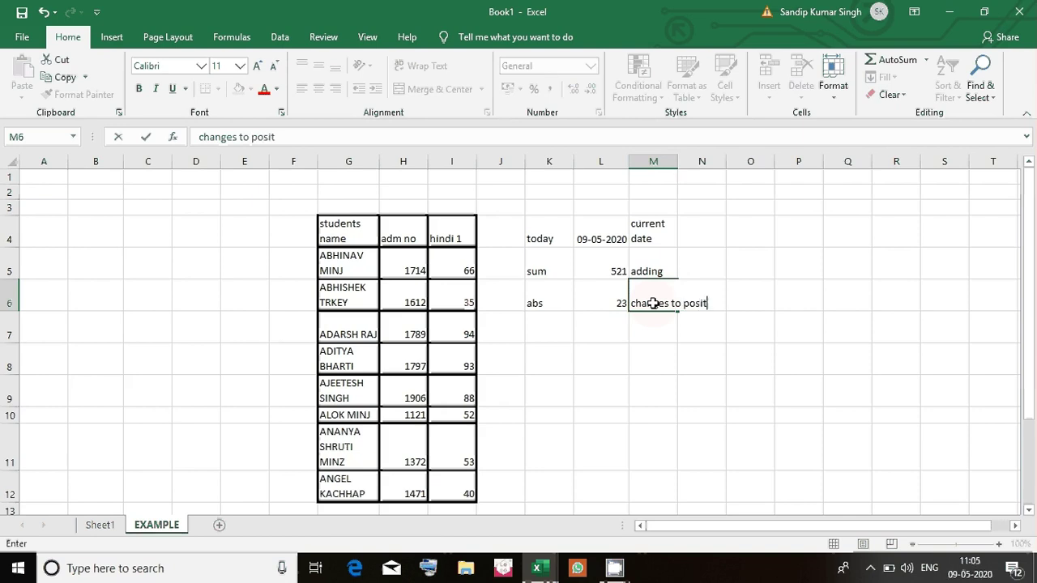
{"action": "type", "text": "ive integer"}
{"action": "key", "text": "BackSpace"}
{"action": "key", "text": "BackSpace"}
{"action": "key", "text": "BackSpace"}
{"action": "key", "text": "BackSpace"}
{"action": "key", "text": "BackSpace"}
{"action": "key", "text": "BackSpace"}
{"action": "key", "text": "BackSpace"}
{"action": "type", "text": "number"}
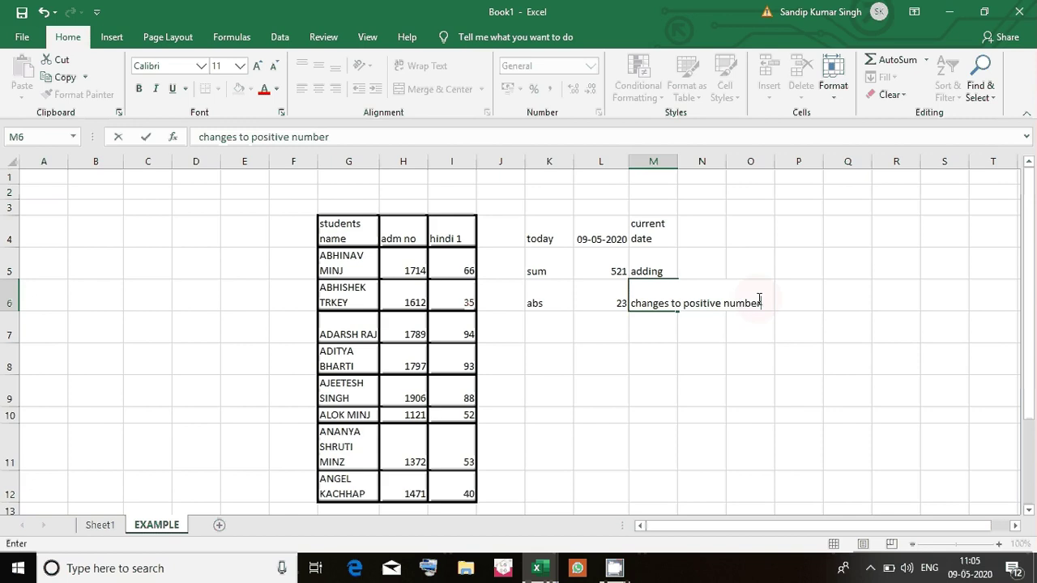
{"action": "left_click", "coordinate": [748, 267]}
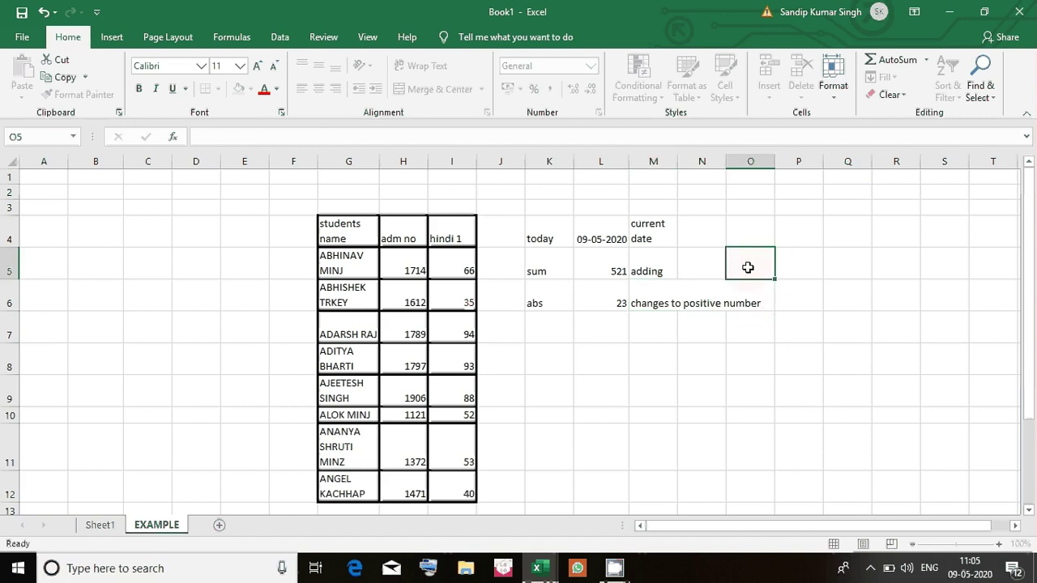
Step: Label K7 'sqrt' and enter =sqrt(25) in L7, showing 5
{"action": "left_click", "coordinate": [555, 330]}
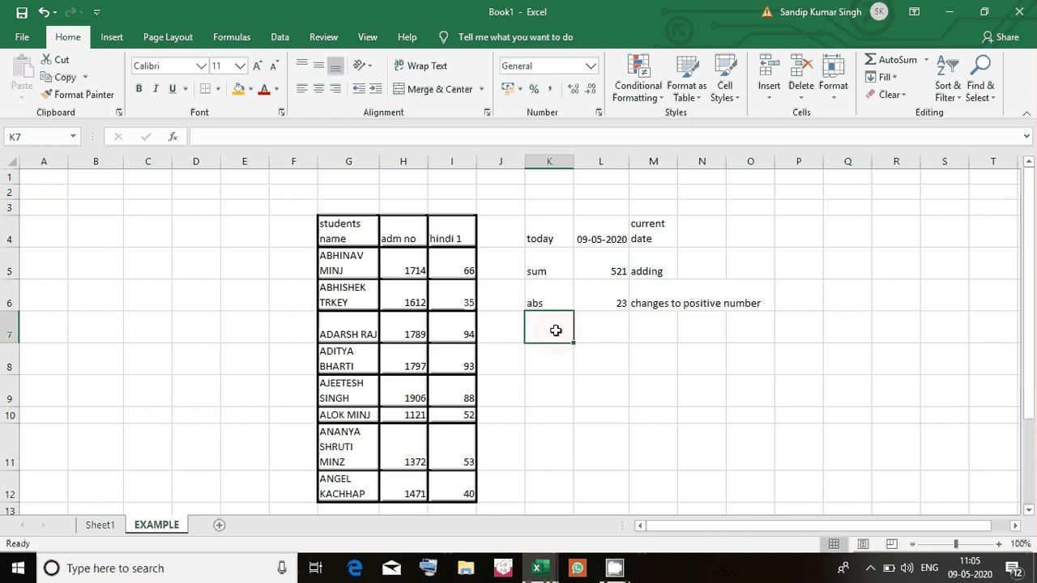
{"action": "type", "text": "s"}
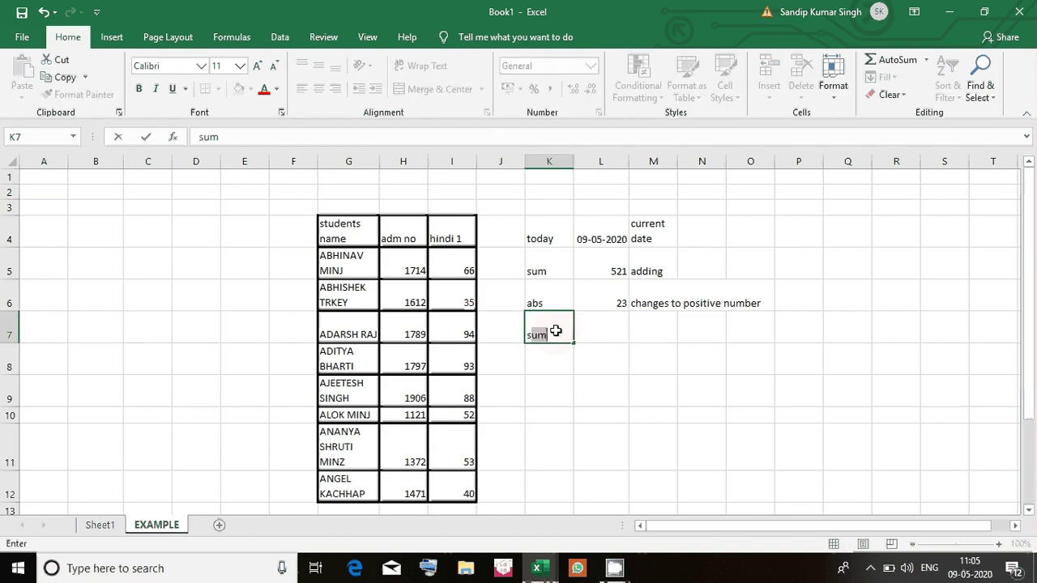
{"action": "type", "text": "qrt"}
{"action": "left_click", "coordinate": [602, 334]}
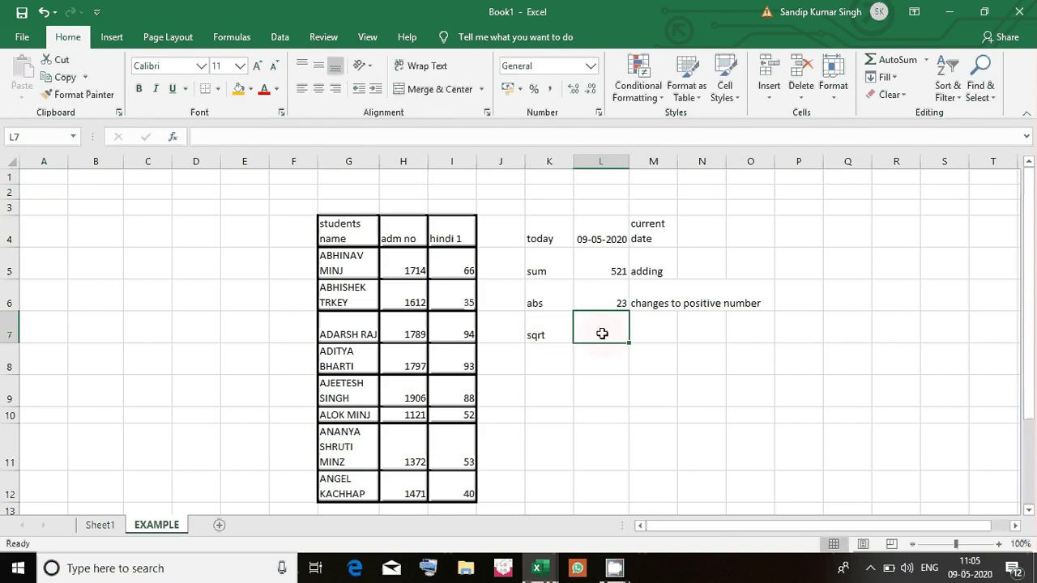
{"action": "type", "text": "sqrt"}
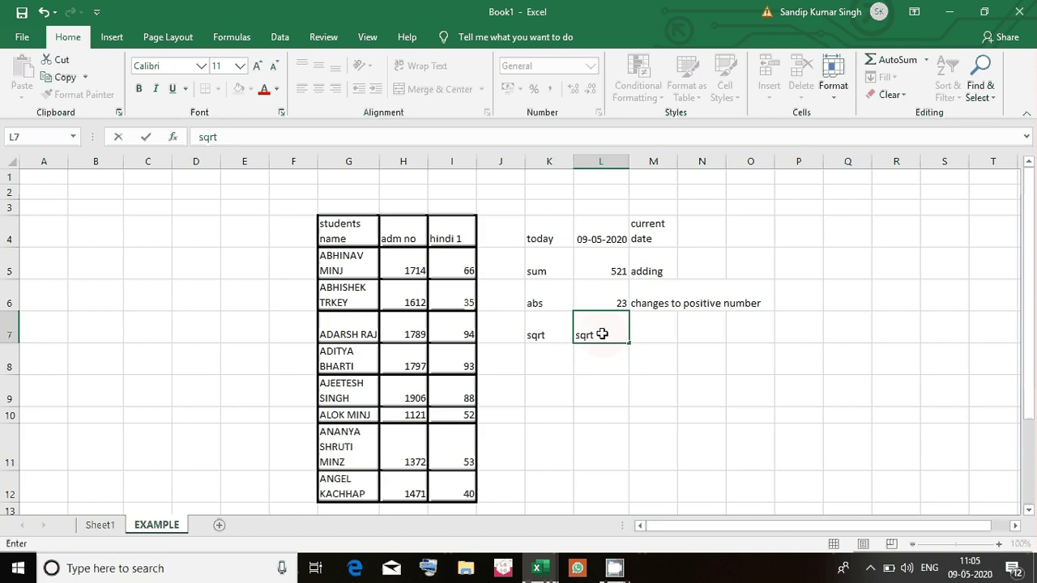
{"action": "type", "text": "(25"}
{"action": "key", "text": "Left"}
{"action": "key", "text": "Left"}
{"action": "key", "text": "Left"}
{"action": "key", "text": "Right"}
{"action": "key", "text": "Right"}
{"action": "key", "text": "Right"}
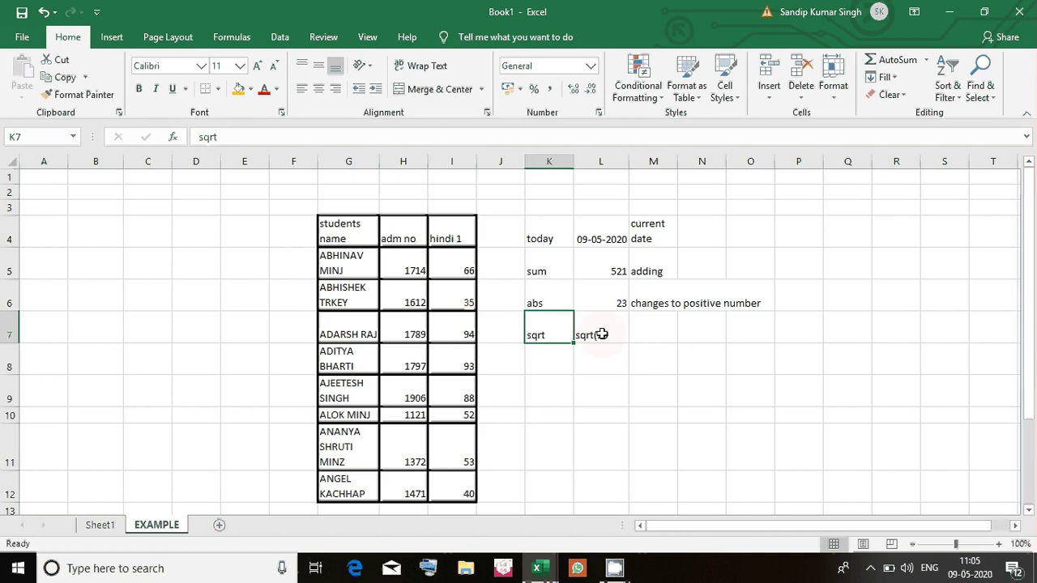
{"action": "type", "text": "="}
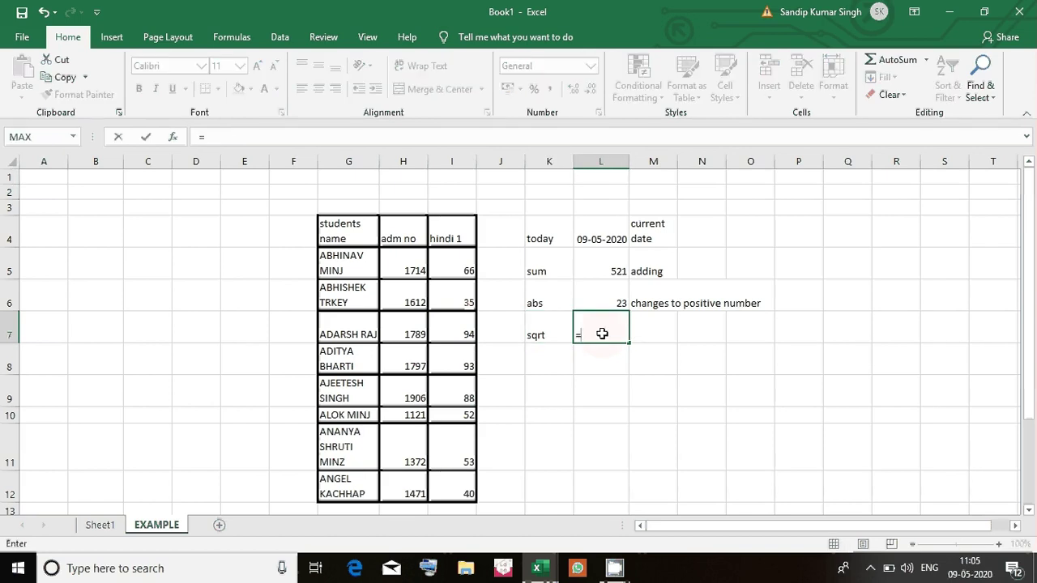
{"action": "type", "text": "sqrt"}
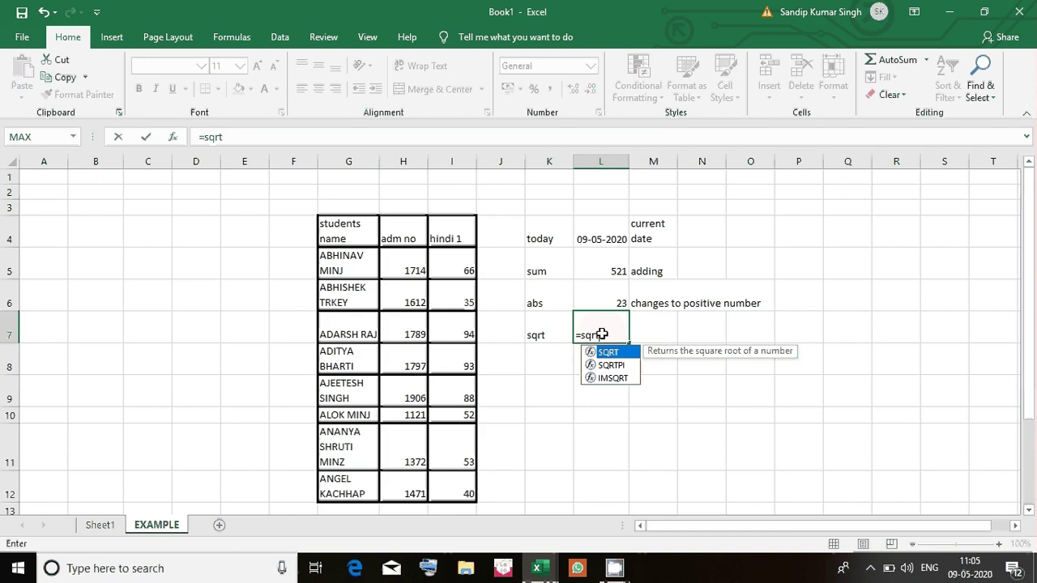
{"action": "type", "text": "("}
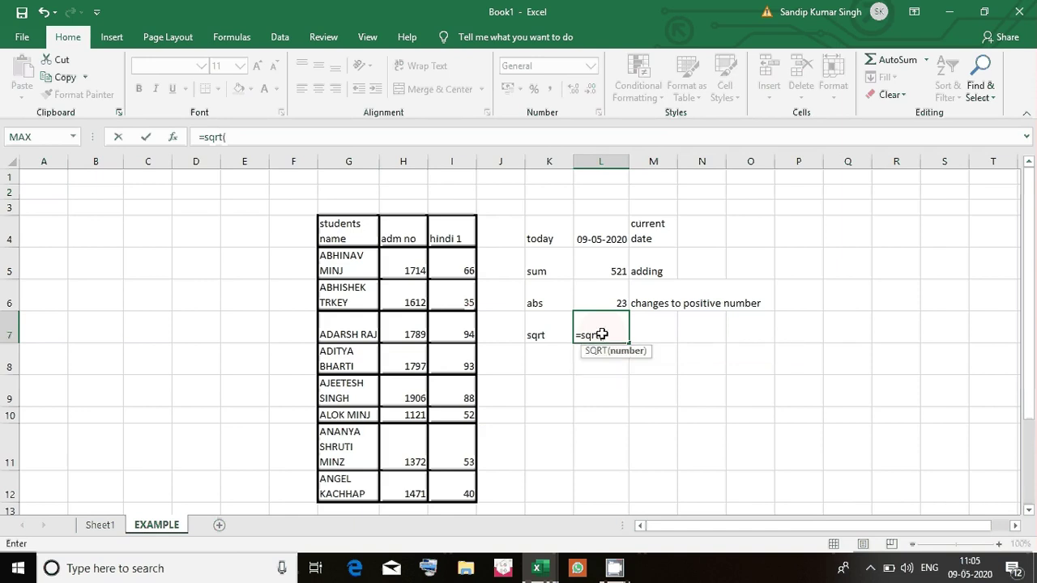
{"action": "type", "text": "5)"}
{"action": "key", "text": "Return"}
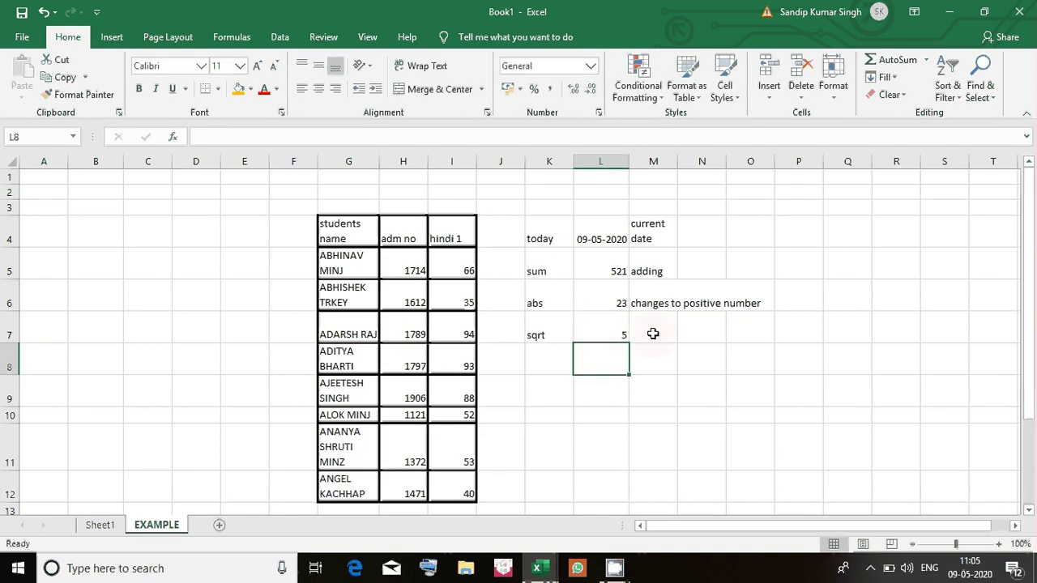
{"action": "left_click", "coordinate": [651, 333]}
Step: Add the note 'it gives the square root' in M7
{"action": "type", "text": "i"}
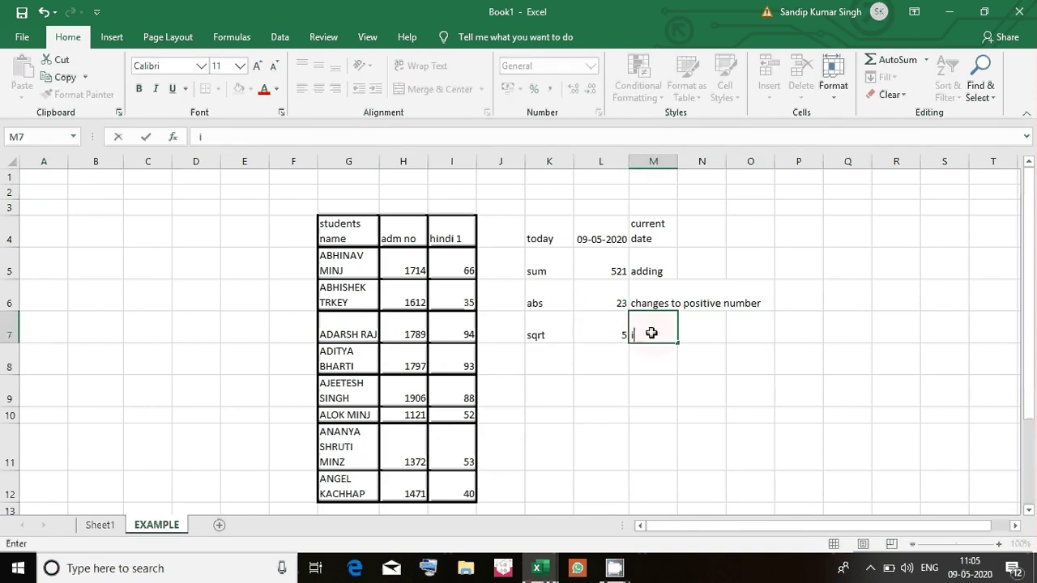
{"action": "type", "text": "t gives the "}
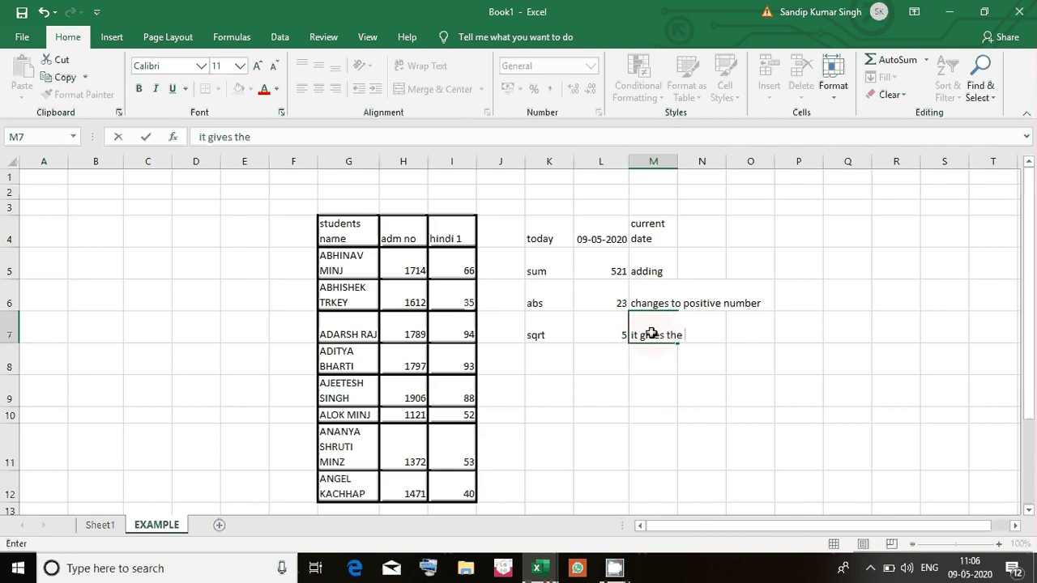
{"action": "type", "text": "square root"}
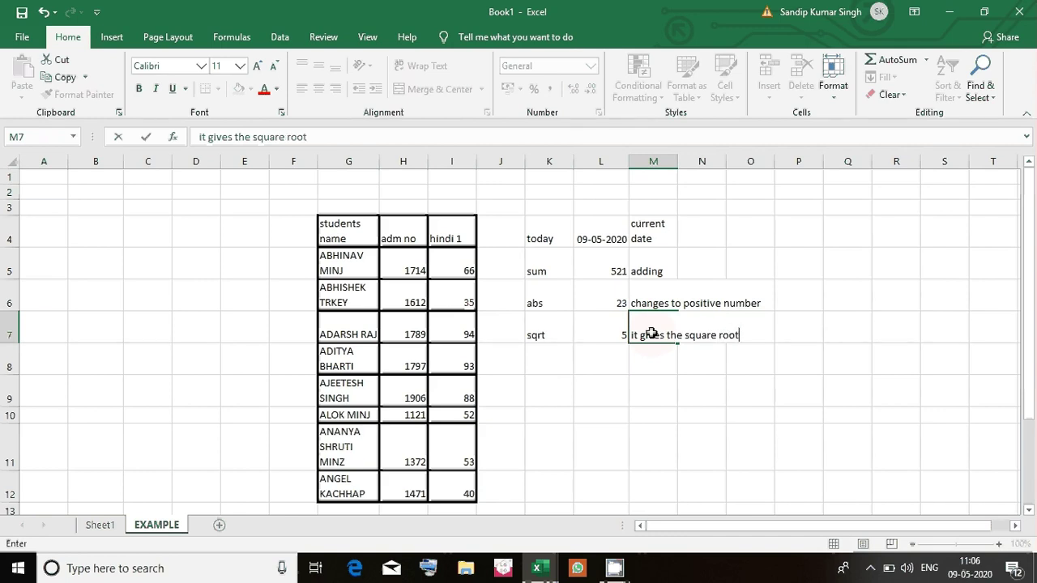
{"action": "key", "text": "Return"}
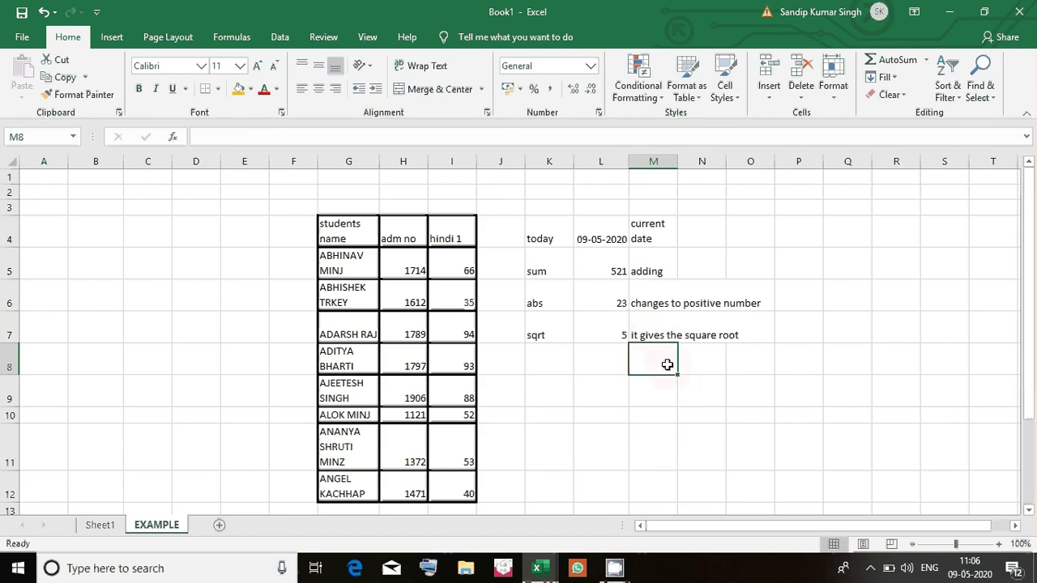
Step: Enter the notes '25 is 5*5' in M8 and 'it is square root of 5' in N8
{"action": "type", "text": "25"}
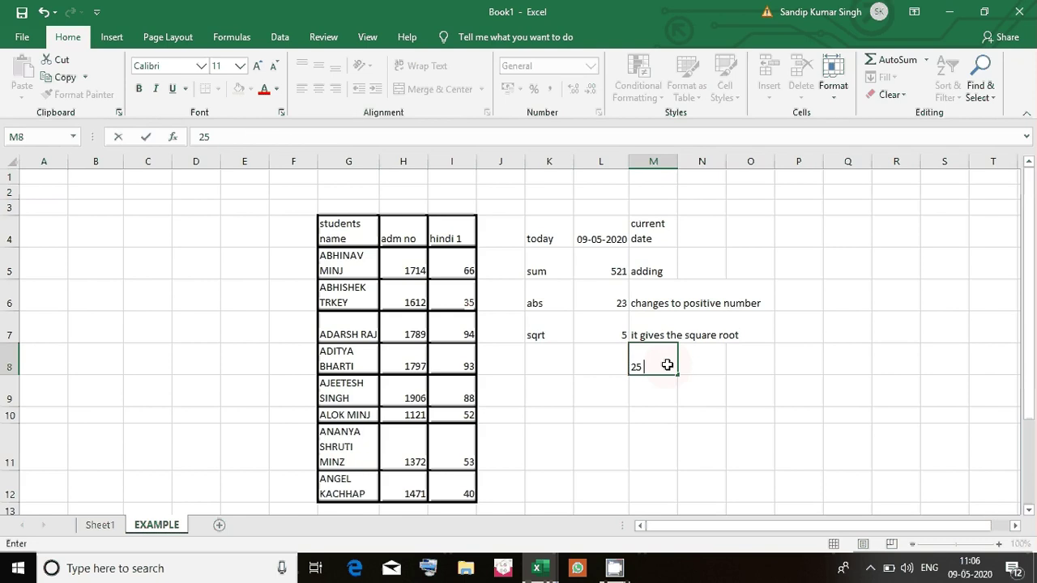
{"action": "type", "text": " is 5*5"}
{"action": "left_click", "coordinate": [703, 367]}
{"action": "type", "text": "it is"}
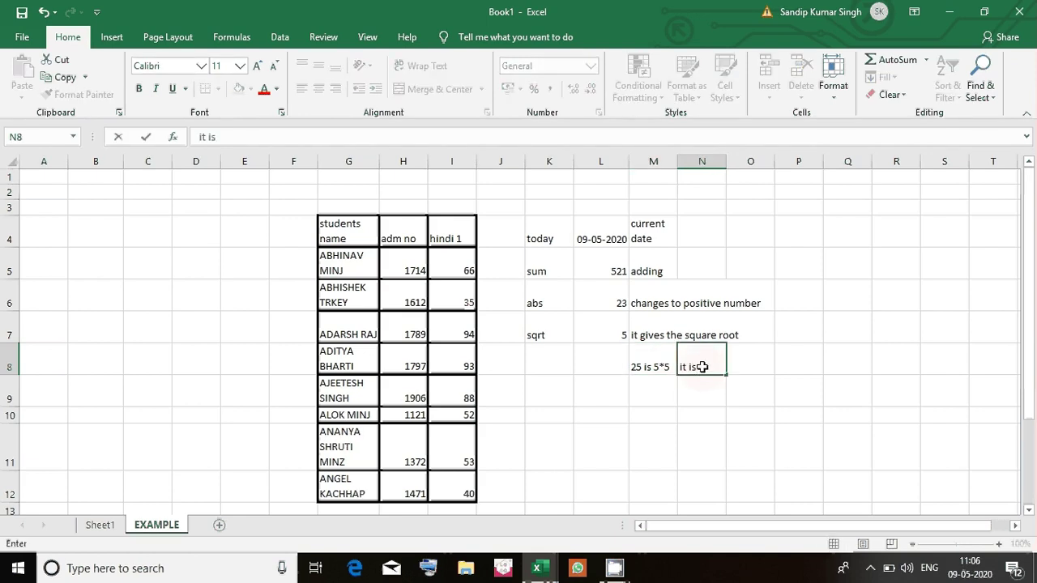
{"action": "type", "text": " square root of 5"}
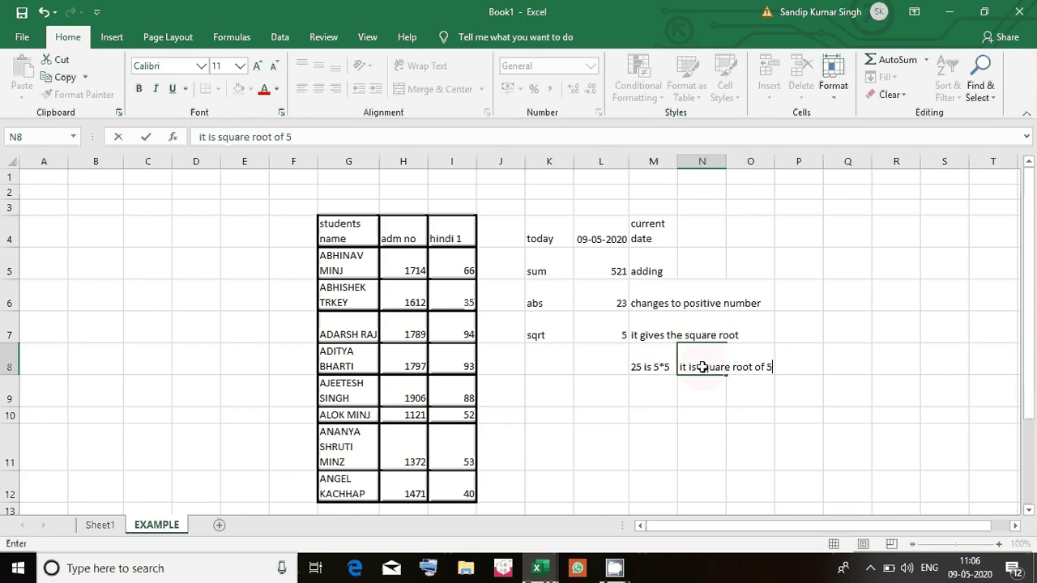
{"action": "left_click", "coordinate": [643, 395]}
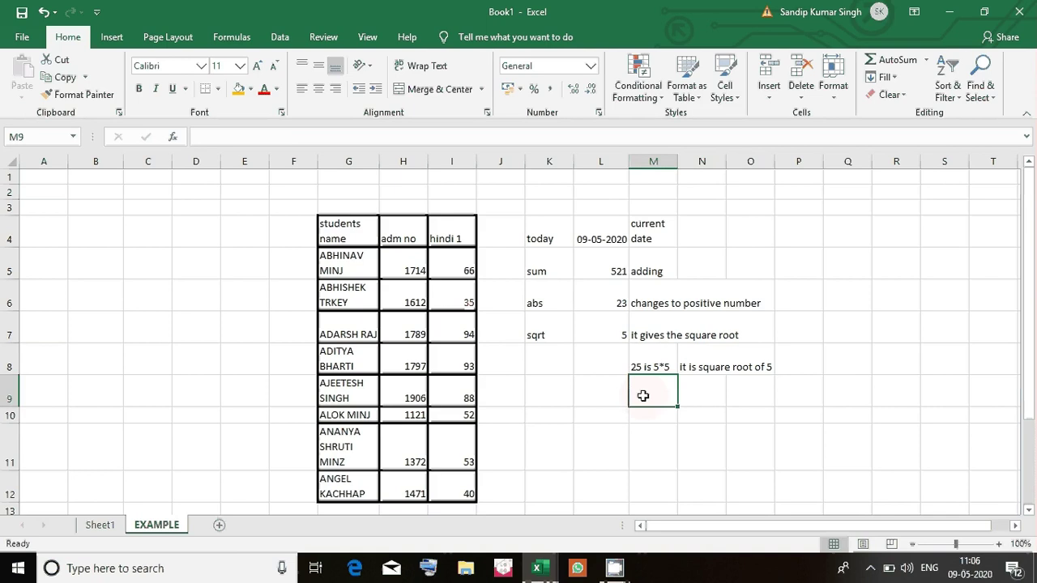
Step: Enter the notes '81 is 9*9' in M9 and '81 is root of 9' in N9
{"action": "type", "text": "81"}
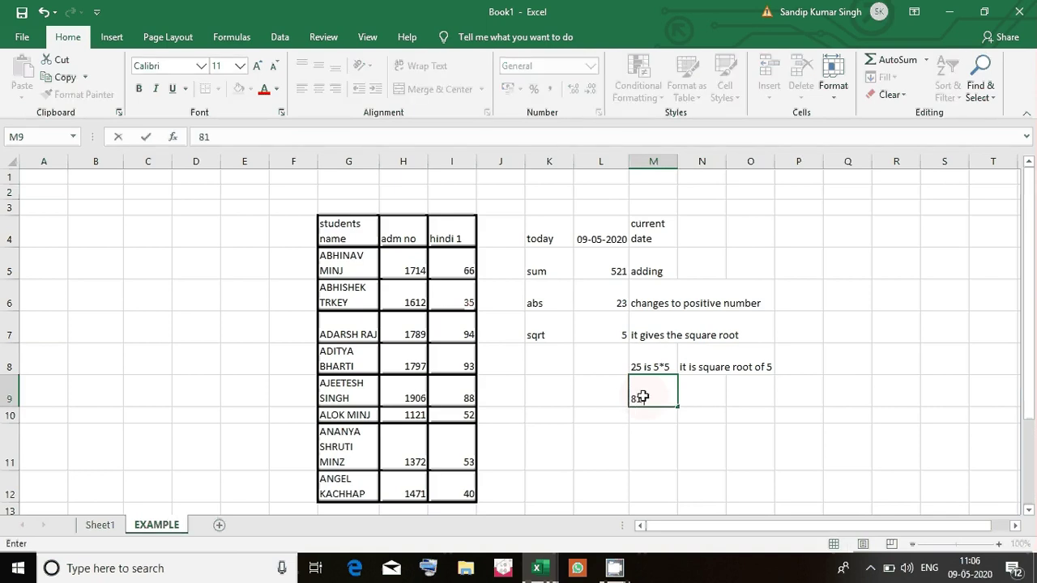
{"action": "type", "text": " is"}
{"action": "type", "text": " 8*"}
{"action": "key", "text": "BackSpace"}
{"action": "key", "text": "BackSpace"}
{"action": "type", "text": "9*9"}
{"action": "left_click", "coordinate": [696, 395]}
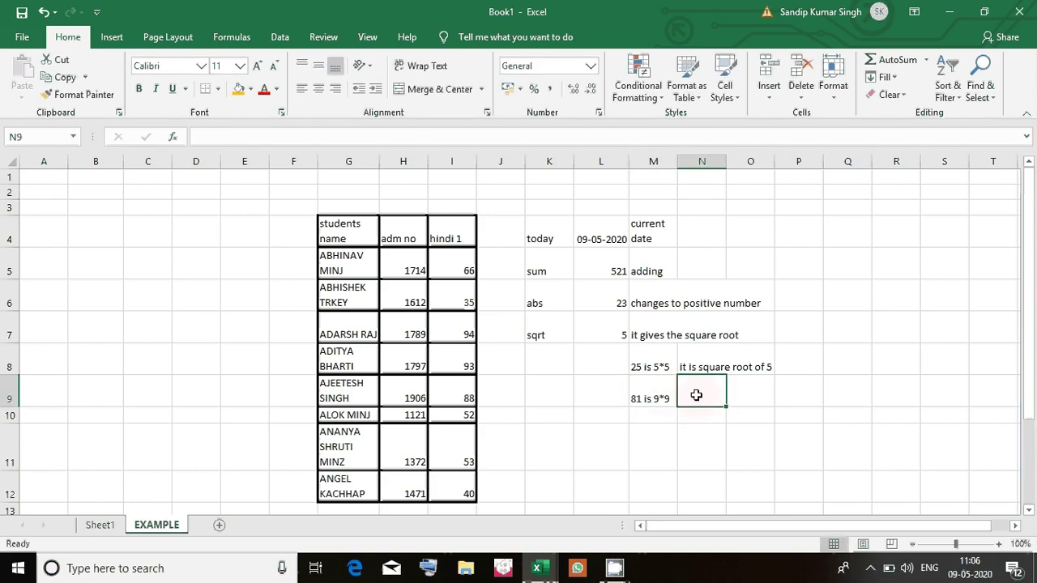
{"action": "type", "text": "81 i"}
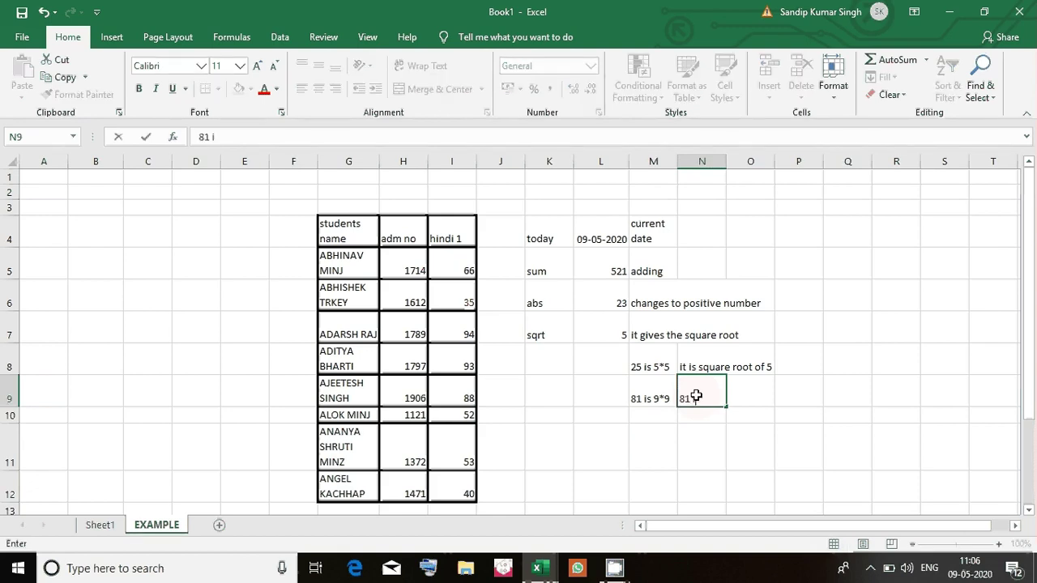
{"action": "type", "text": "s root of 9"}
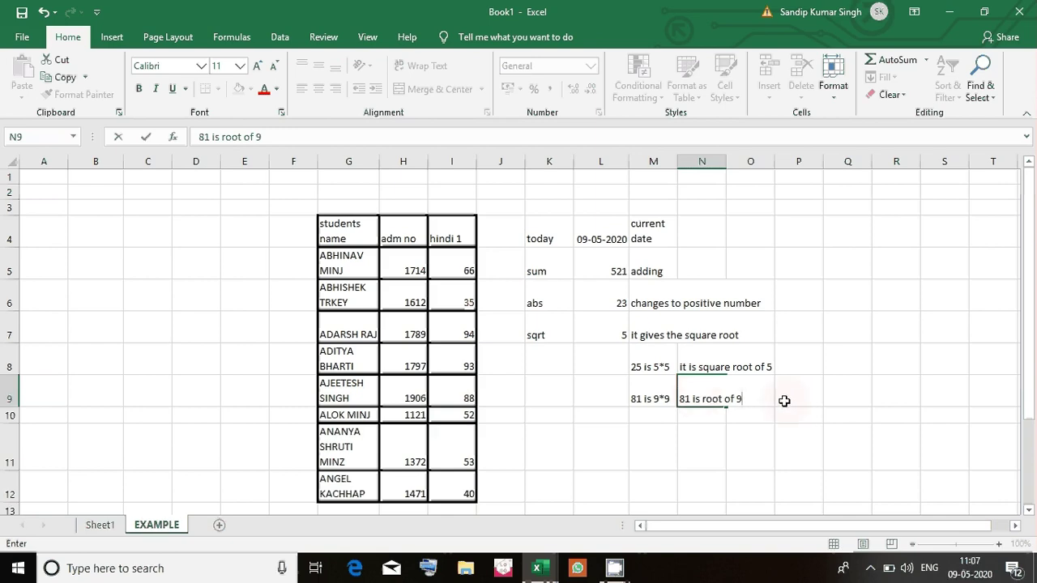
{"action": "left_click", "coordinate": [551, 437]}
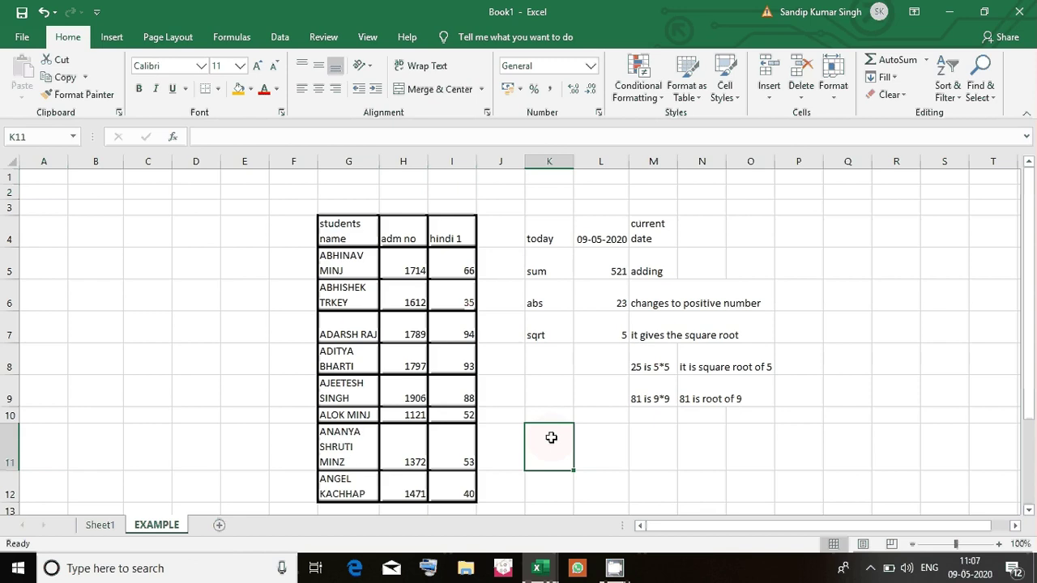
Step: Try inserting MAX in K11 via Insert Function, then cancel the Function Arguments dialog
{"action": "left_click", "coordinate": [224, 45]}
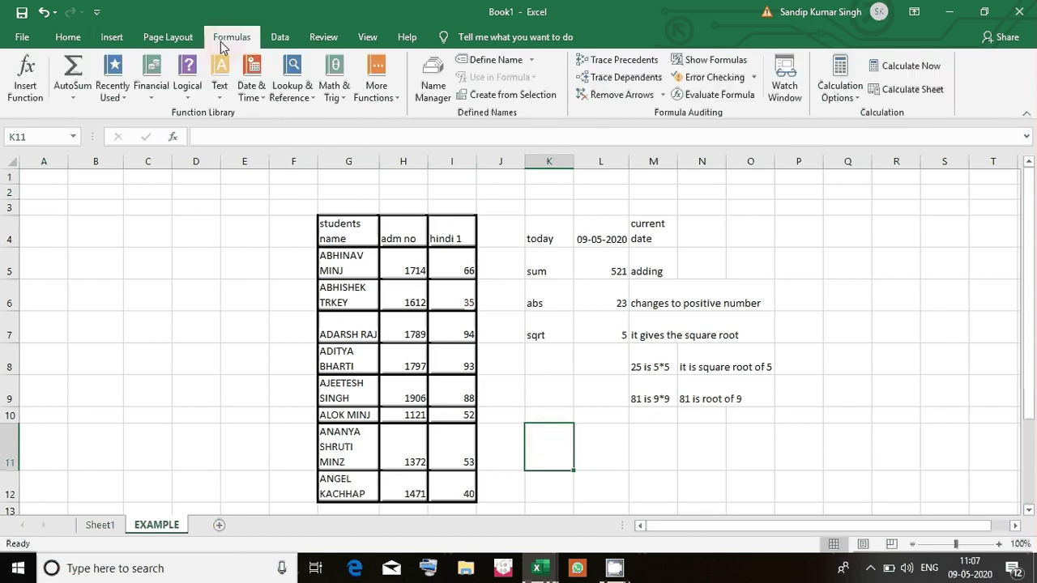
{"action": "left_click", "coordinate": [27, 95]}
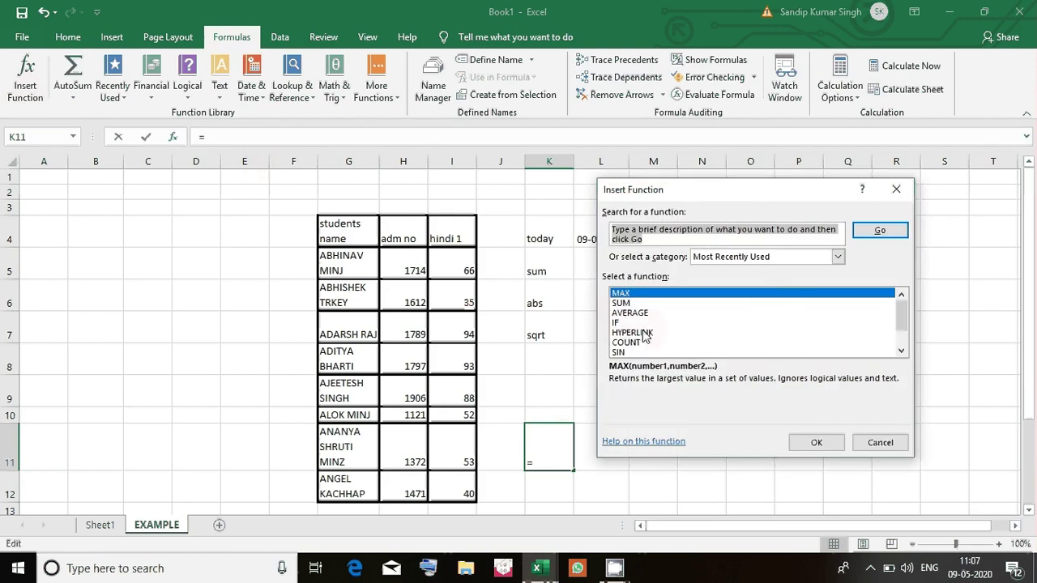
{"action": "left_click", "coordinate": [901, 351]}
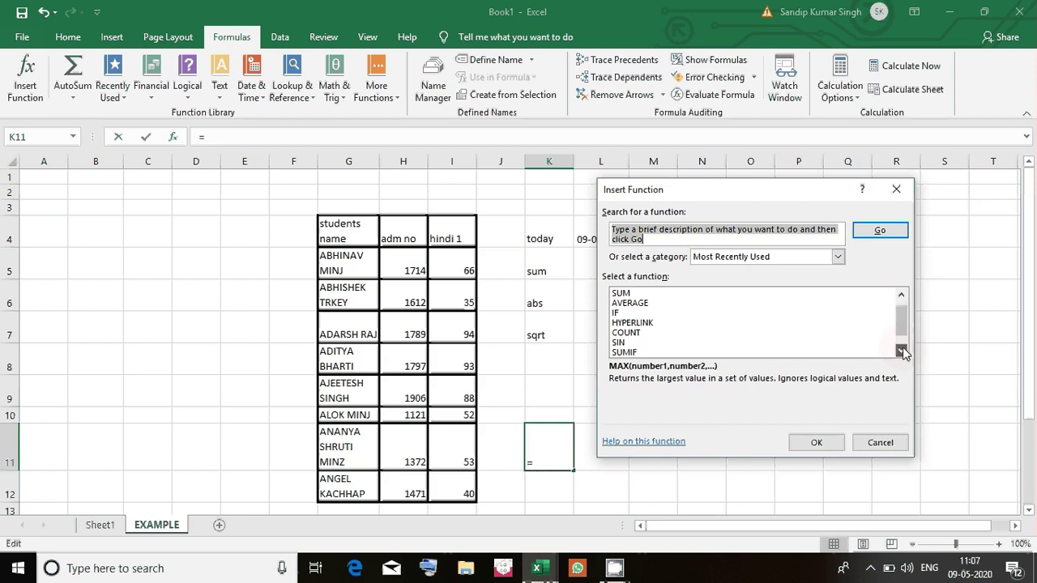
{"action": "double_click", "coordinate": [901, 351]}
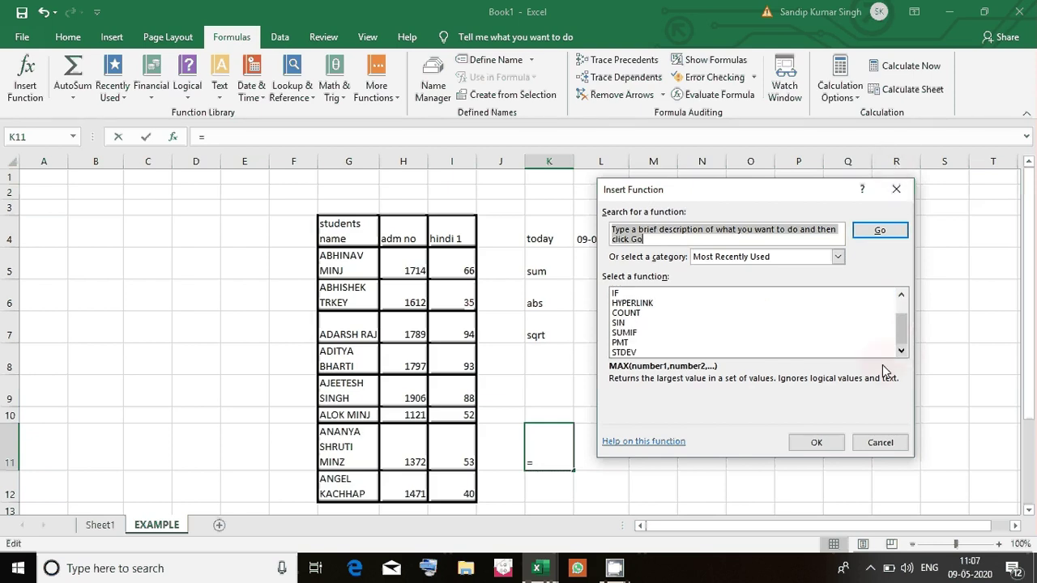
{"action": "left_click", "coordinate": [837, 448]}
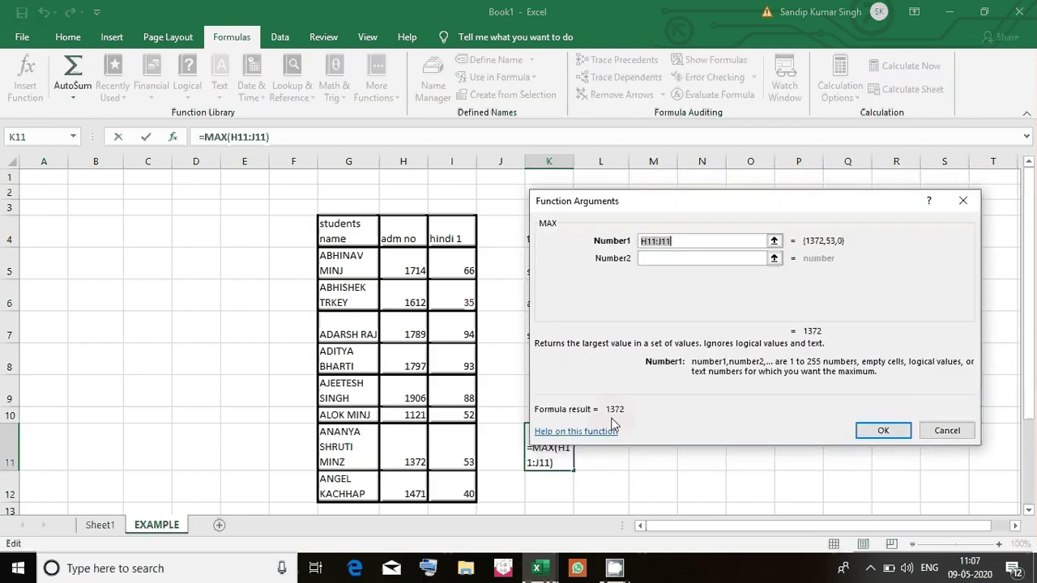
{"action": "left_click", "coordinate": [937, 434]}
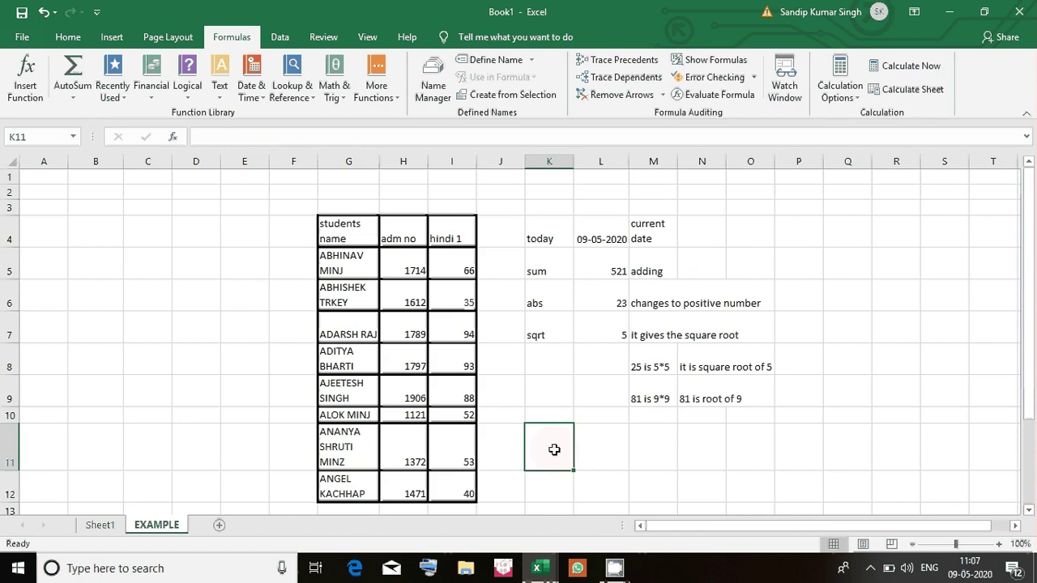
Step: Label K11 'max' and enter =max(I5:I12) in L11, showing 94
{"action": "type", "text": "ma"}
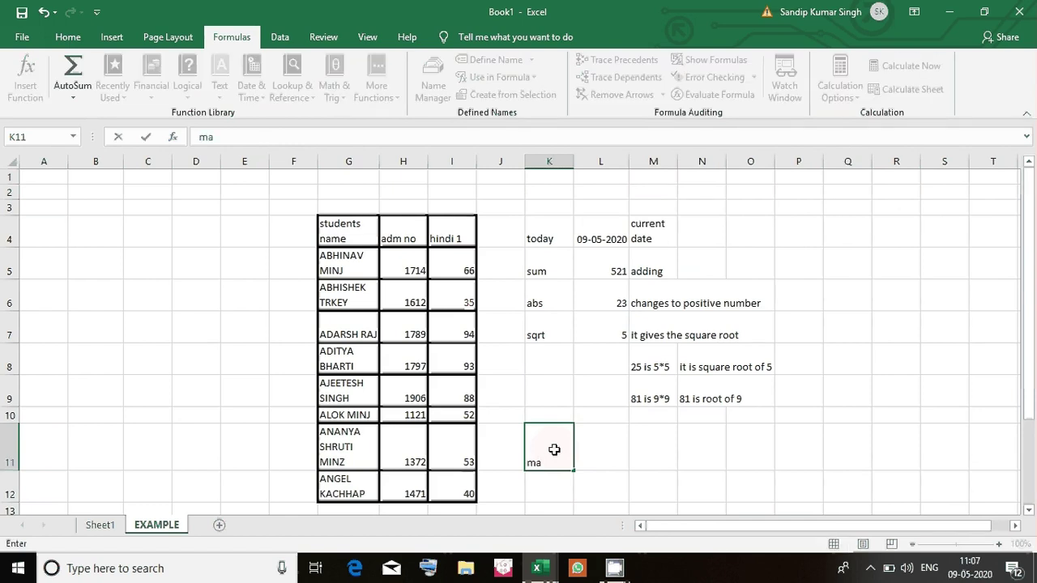
{"action": "type", "text": "x"}
{"action": "left_click", "coordinate": [599, 459]}
{"action": "type", "text": "="}
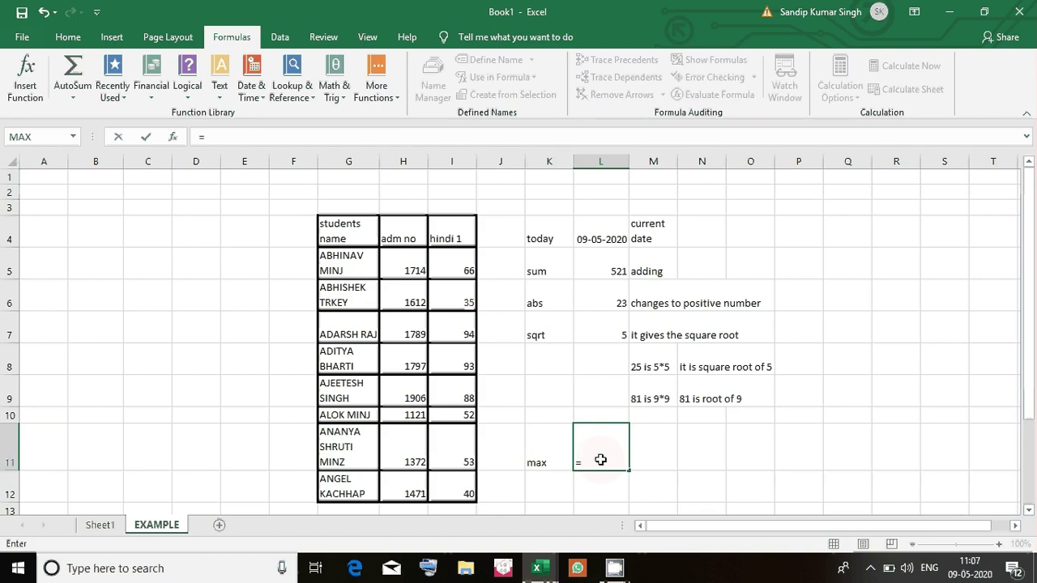
{"action": "type", "text": "max"}
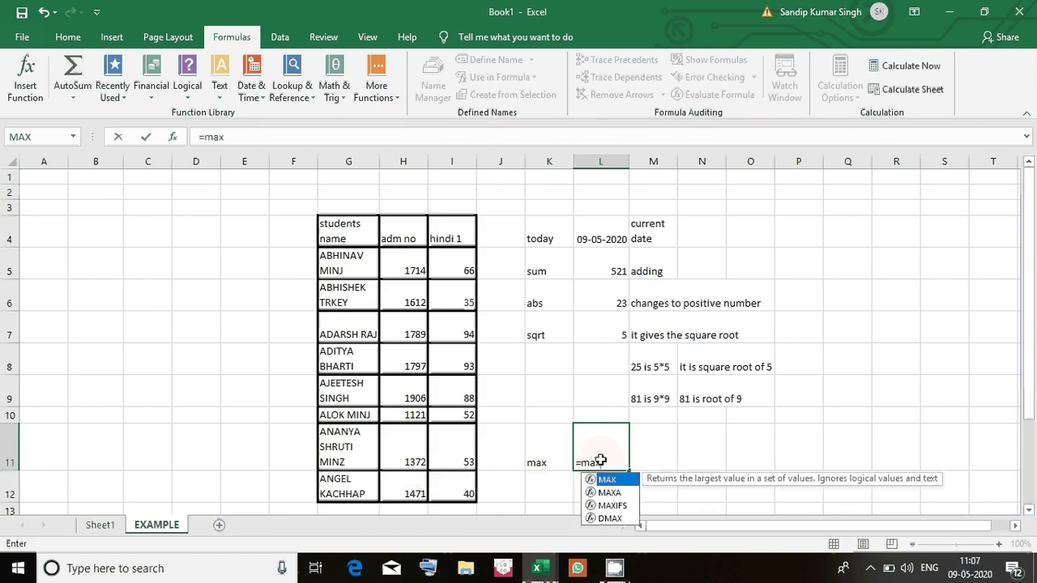
{"action": "type", "text": "("}
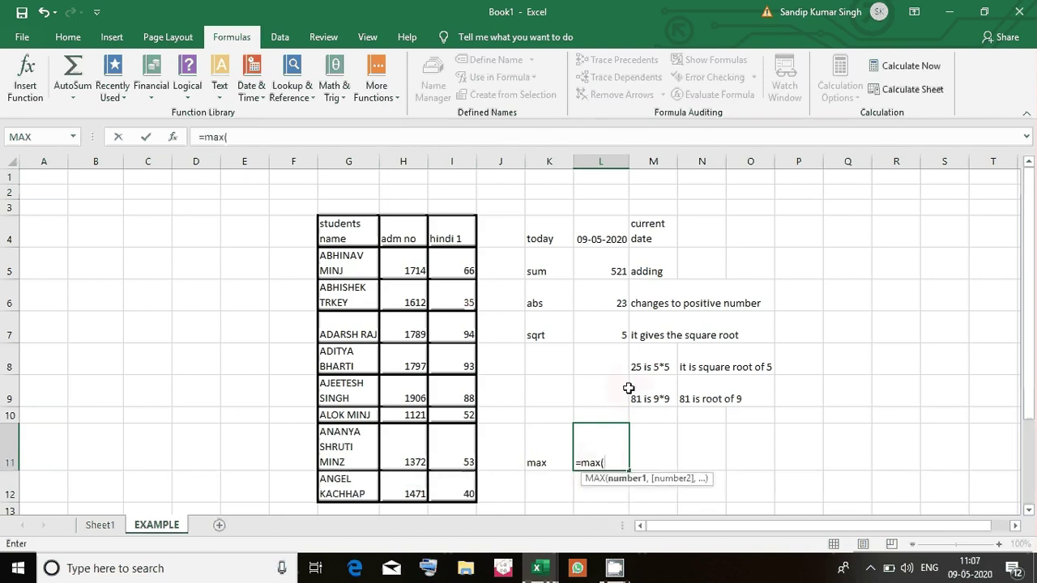
{"action": "left_click", "coordinate": [467, 271]}
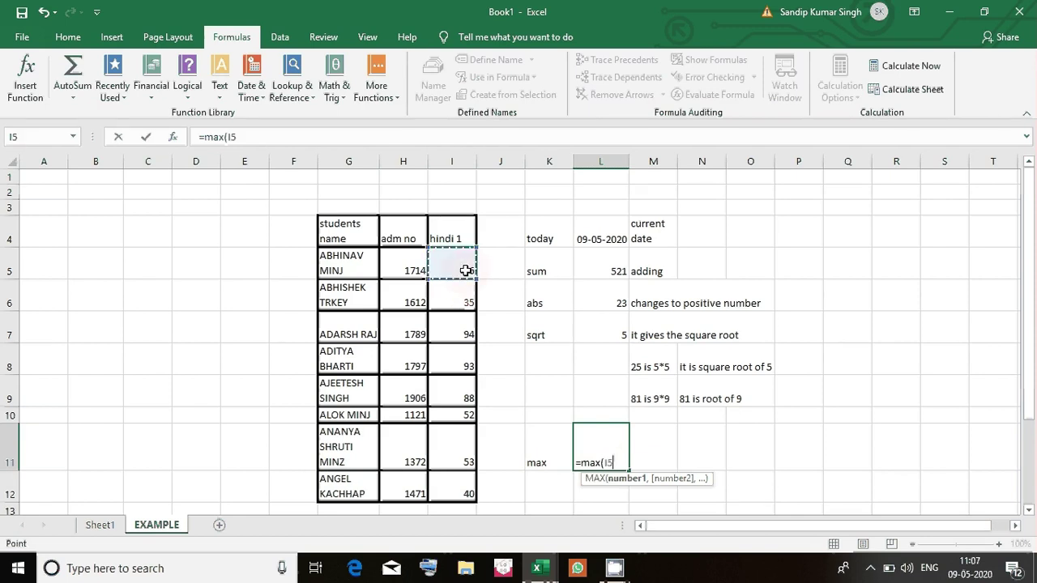
{"action": "key", "text": "F8"}
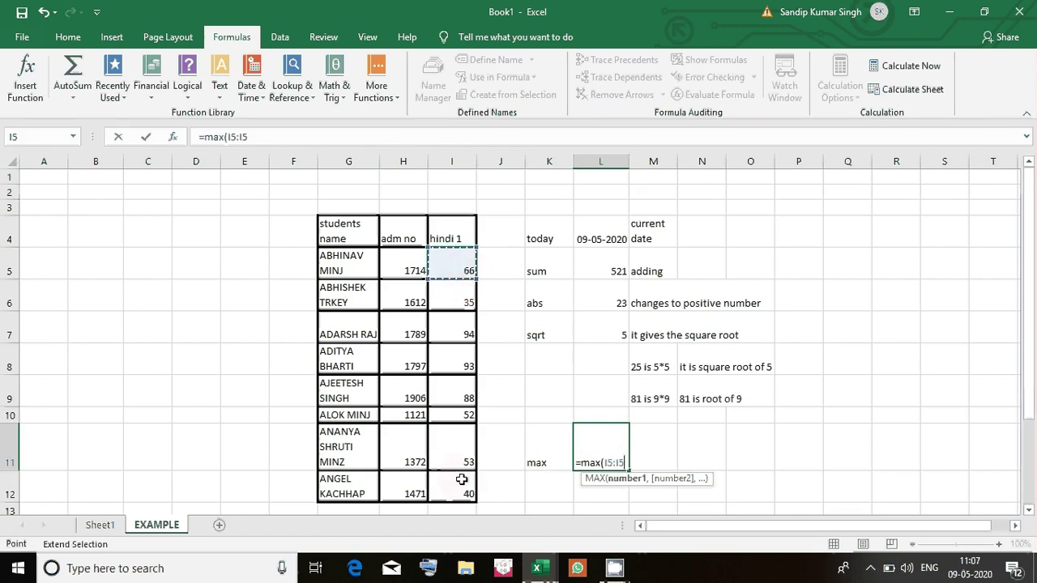
{"action": "left_click", "coordinate": [455, 486]}
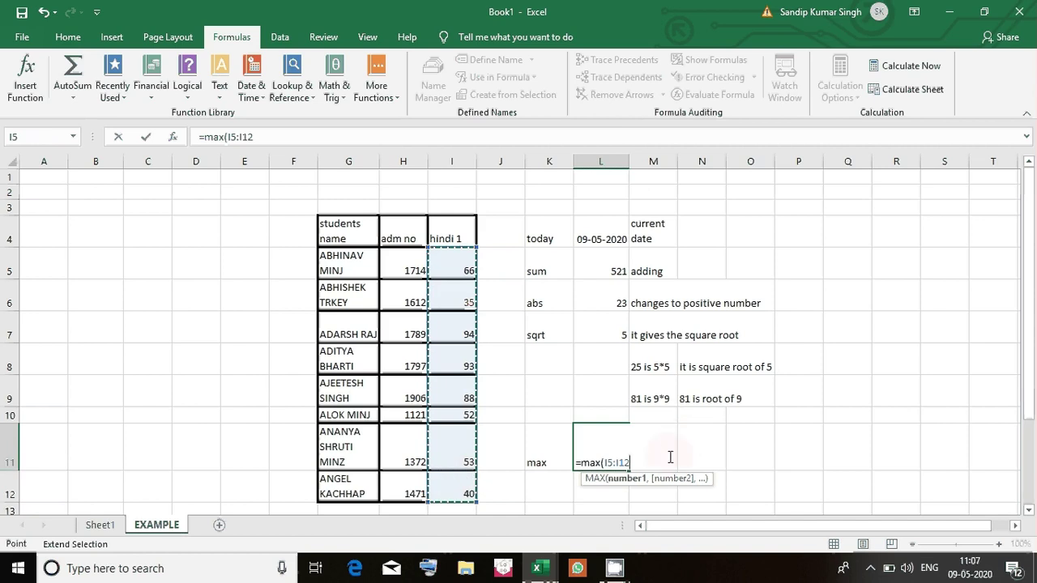
{"action": "type", "text": ")"}
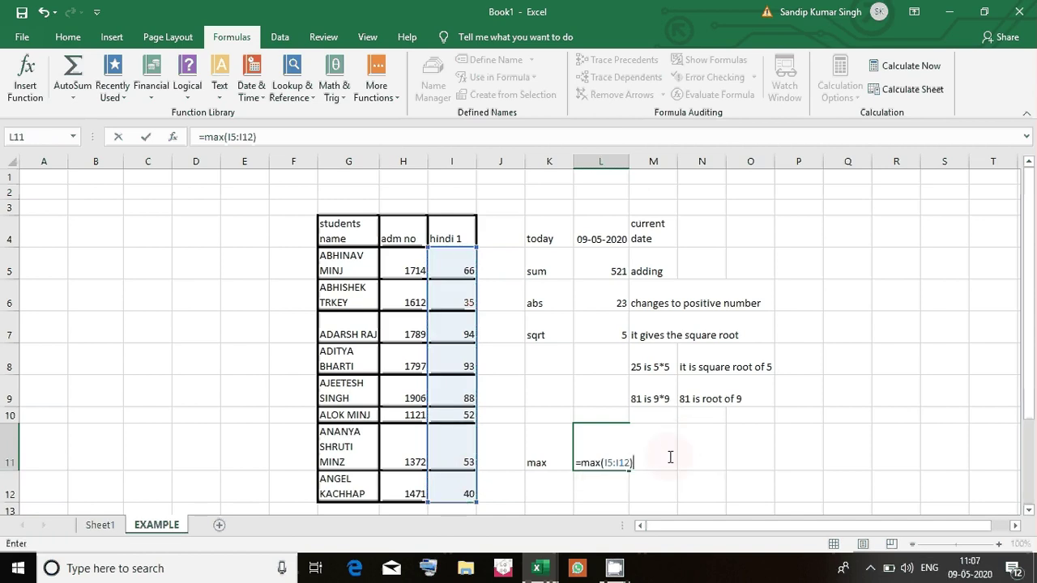
{"action": "key", "text": "Return"}
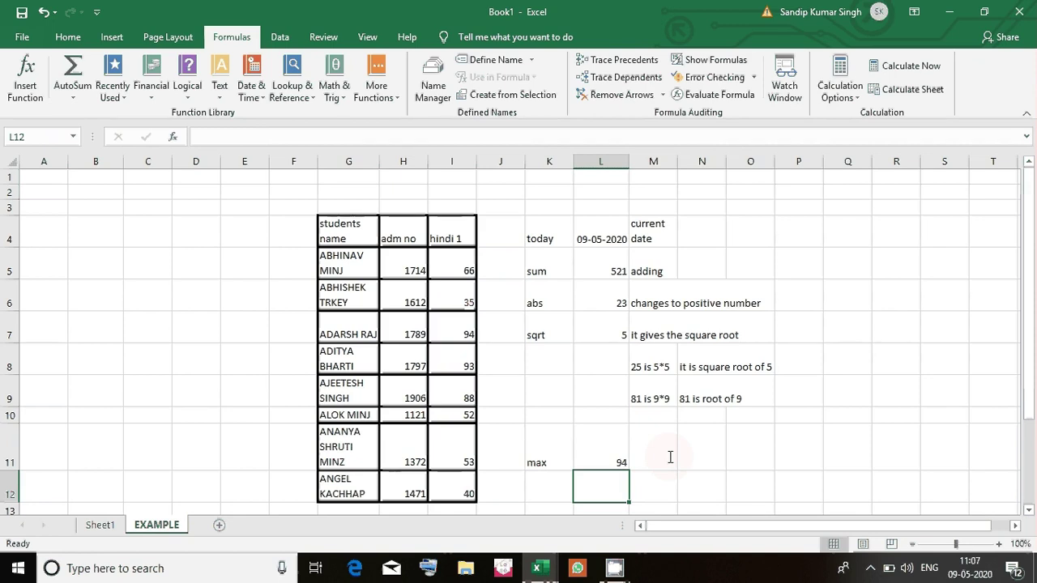
Step: Label K12 'min' and enter =min(I5:I12) in L12, returning 35
{"action": "left_click", "coordinate": [543, 484]}
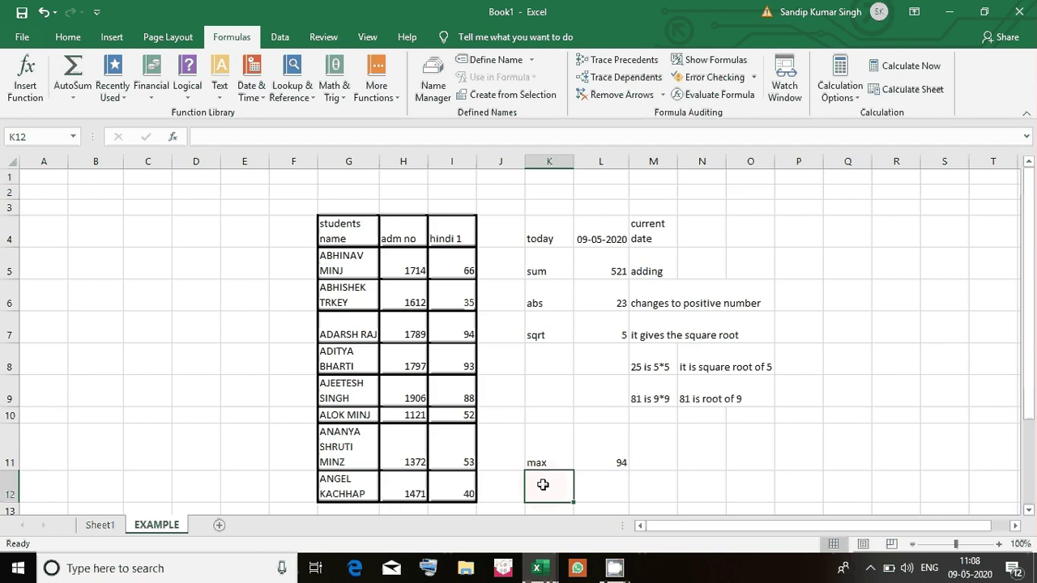
{"action": "type", "text": "min"}
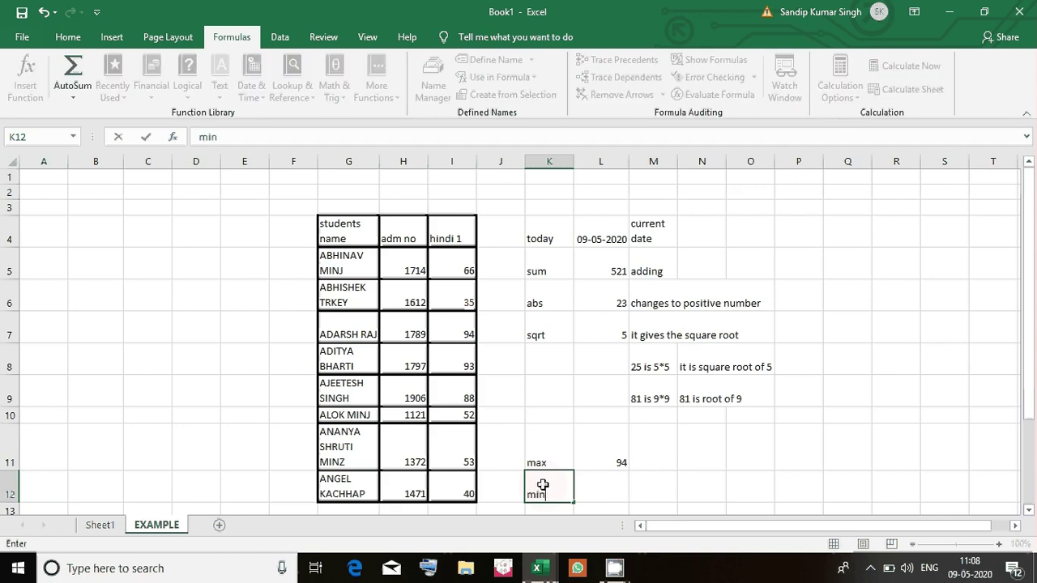
{"action": "key", "text": "Tab"}
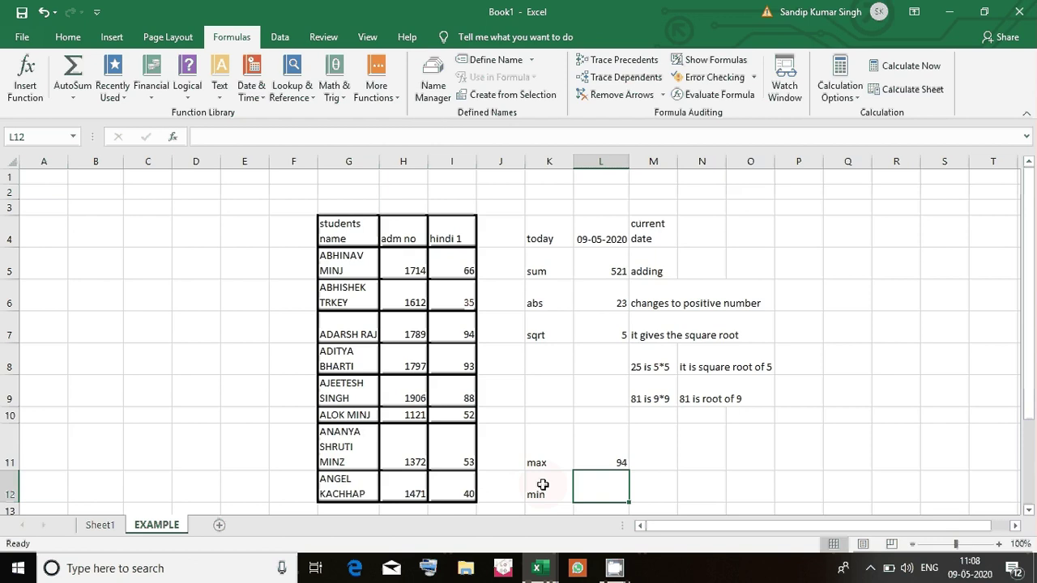
{"action": "type", "text": "="}
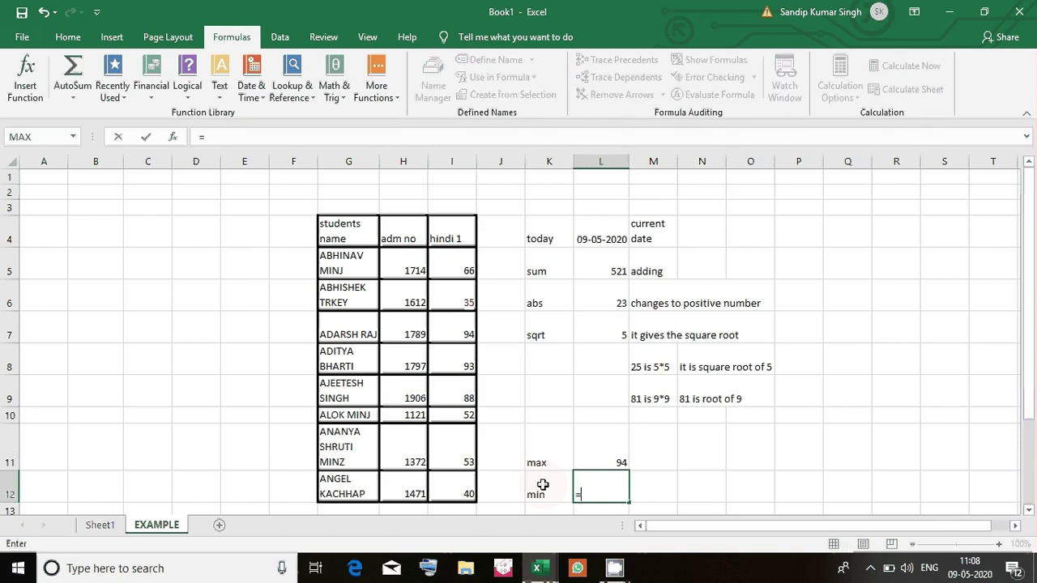
{"action": "type", "text": "min"}
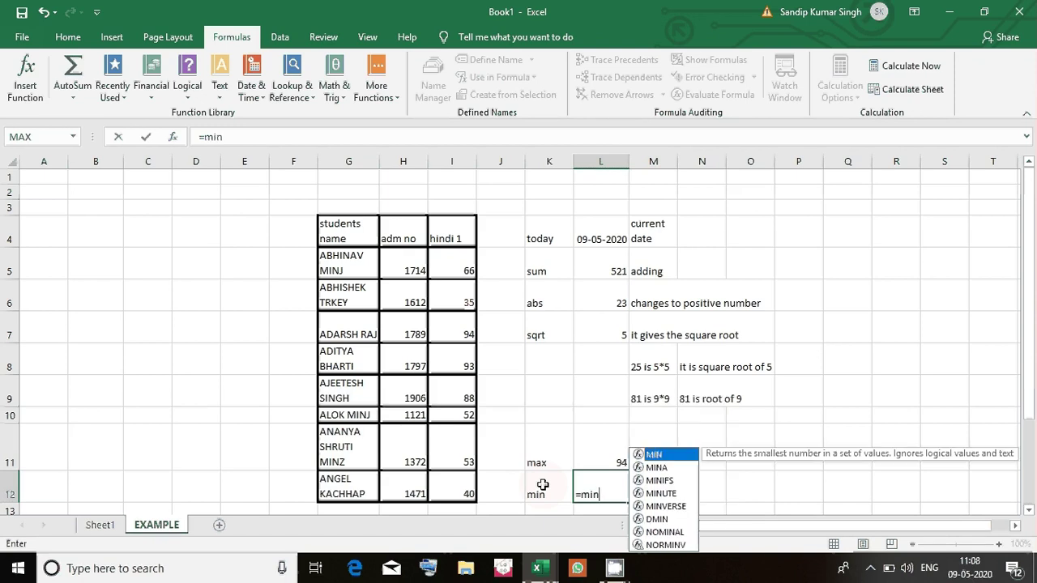
{"action": "type", "text": "("}
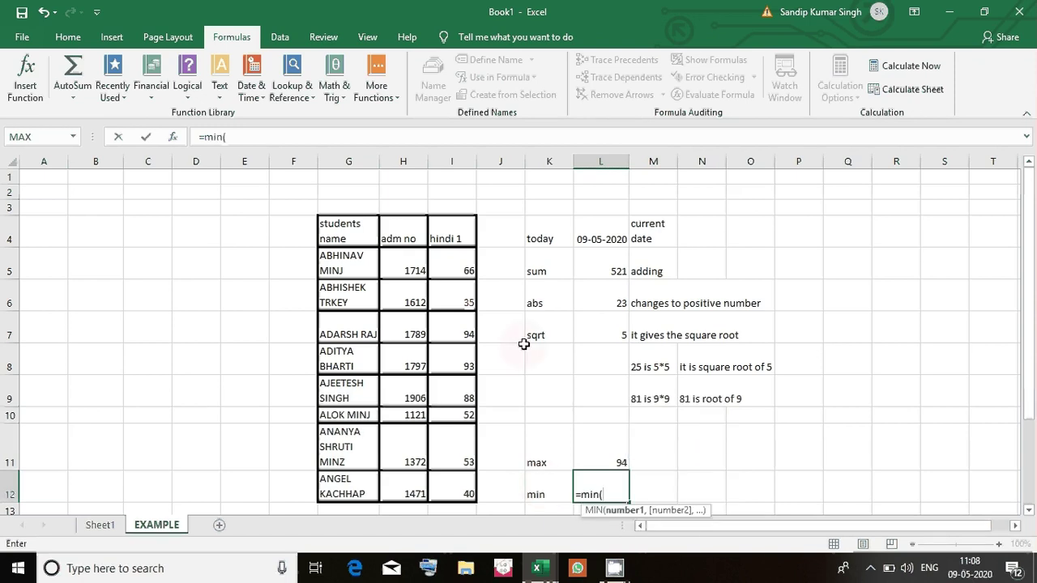
{"action": "left_click", "coordinate": [444, 269]}
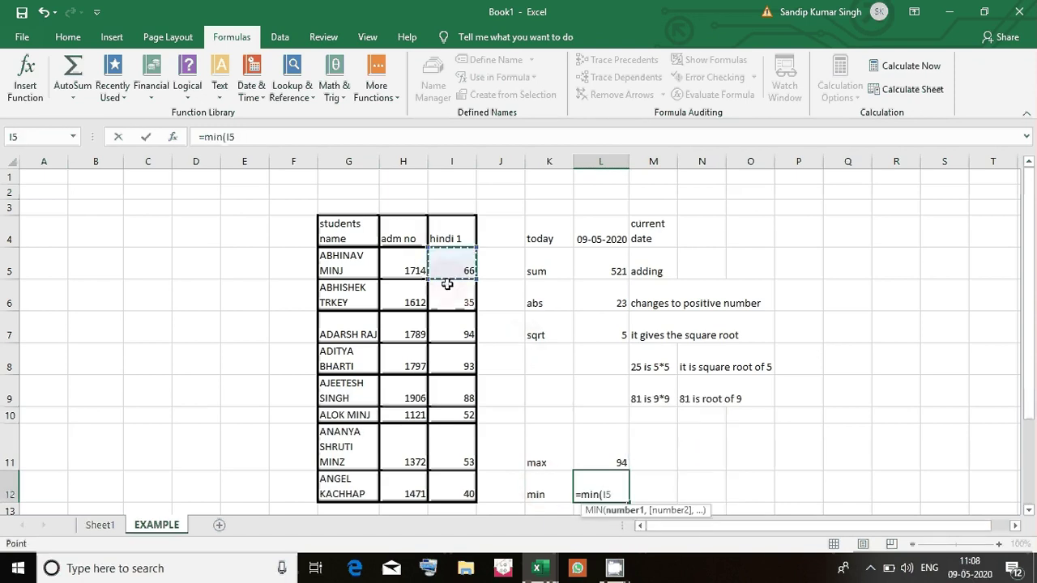
{"action": "key", "text": "F8"}
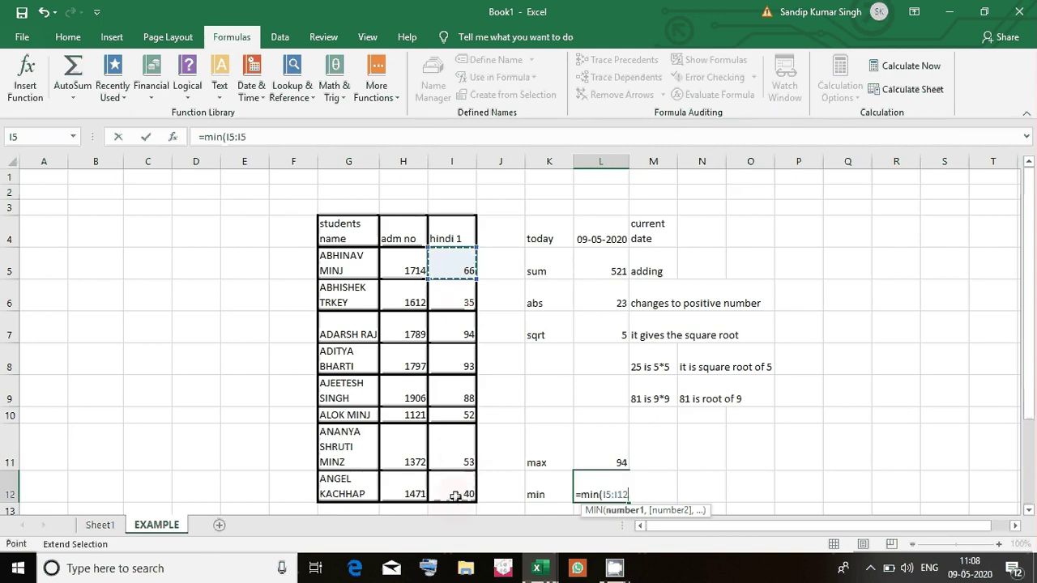
{"action": "left_click", "coordinate": [456, 496]}
{"action": "type", "text": ")"}
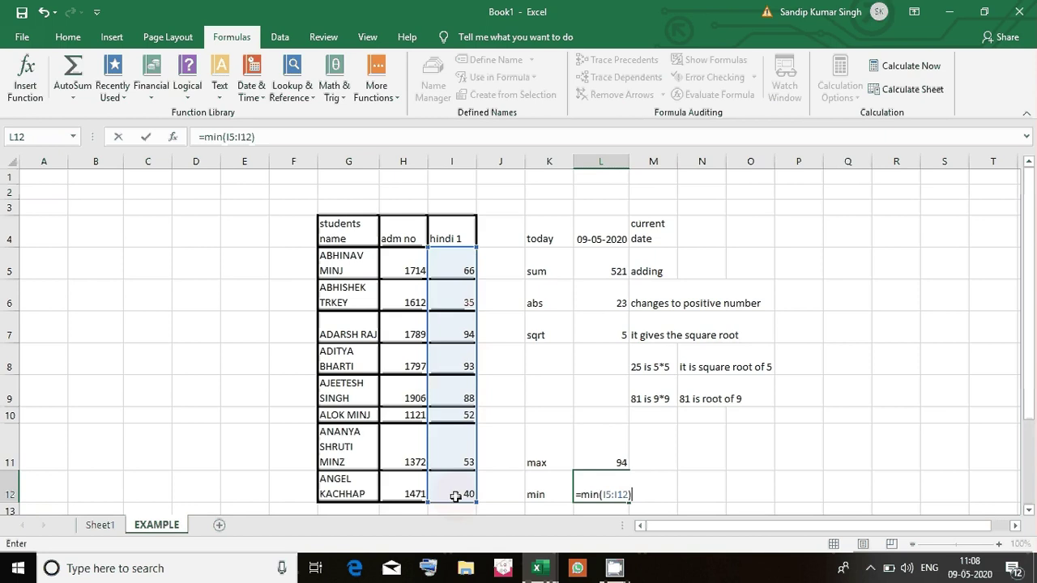
{"action": "key", "text": "Return"}
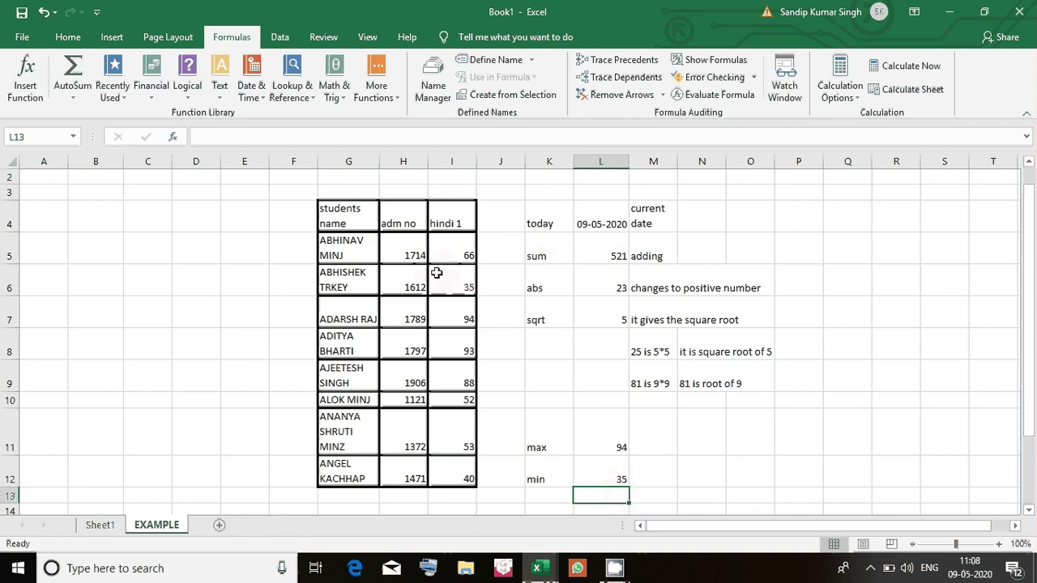
Step: Start Save As from the File menu and choose the class7 folder on Local Disk (D:)
{"action": "left_click", "coordinate": [222, 248]}
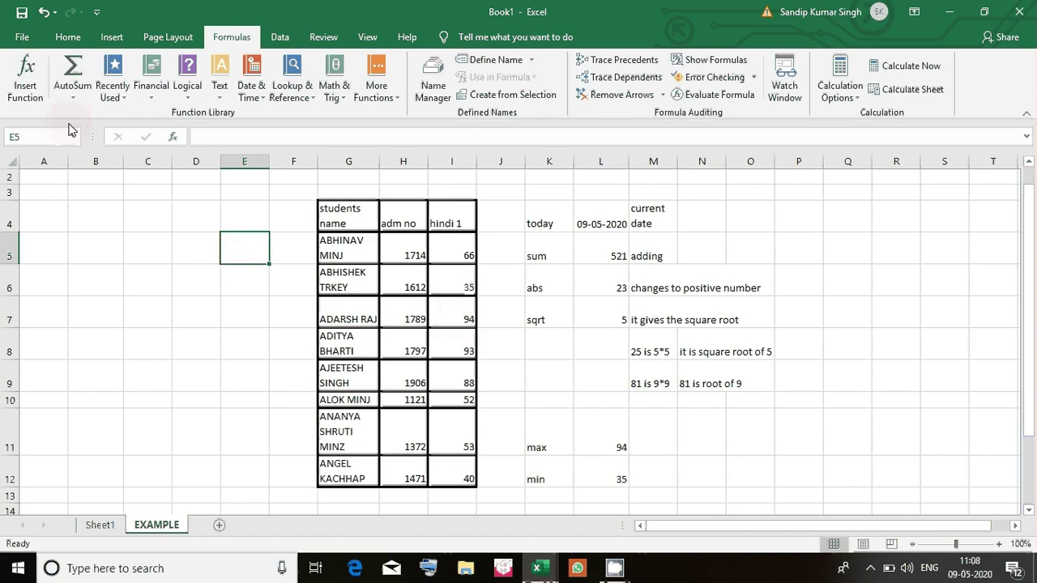
{"action": "left_click", "coordinate": [22, 37]}
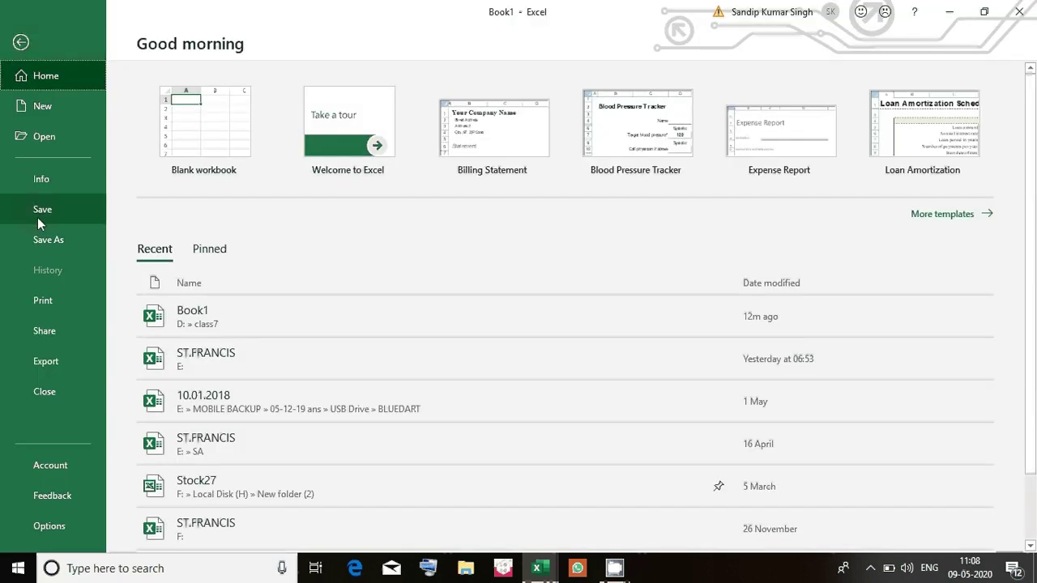
{"action": "left_click", "coordinate": [49, 243]}
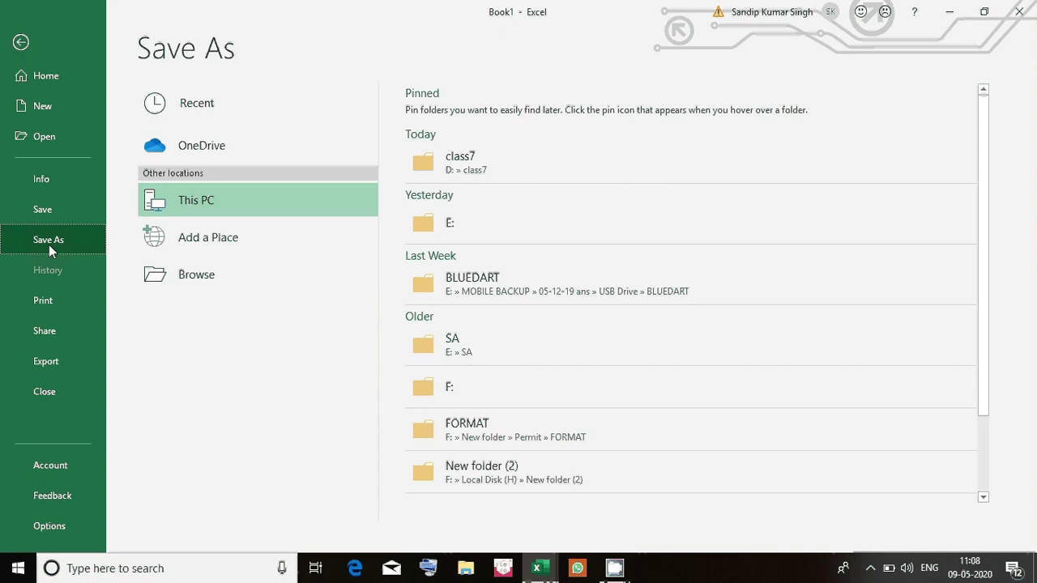
{"action": "left_click", "coordinate": [466, 166]}
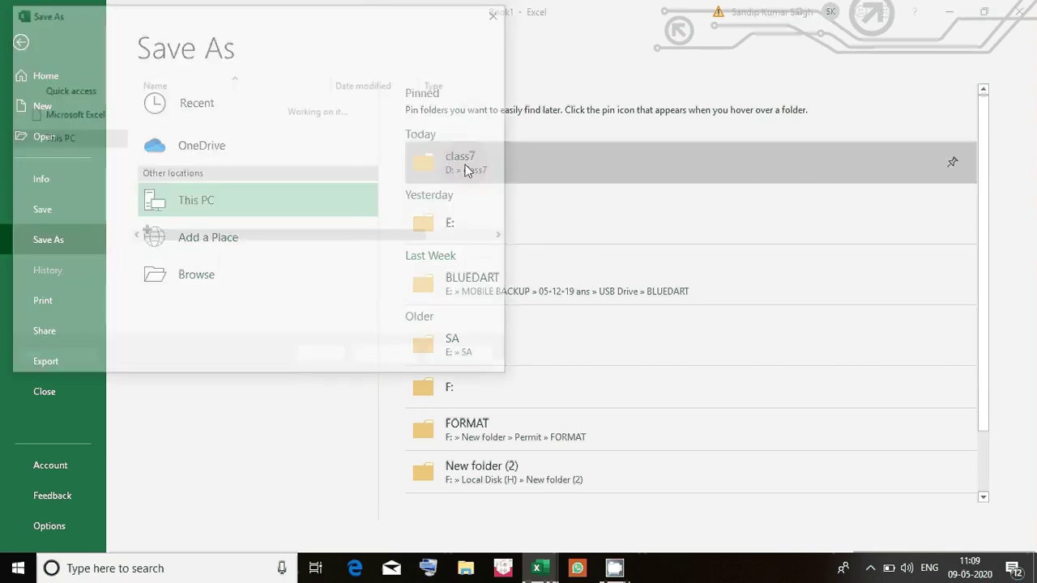
Step: Replace the proposed name Book1 with 'first class' and save into class7
{"action": "left_click", "coordinate": [306, 260]}
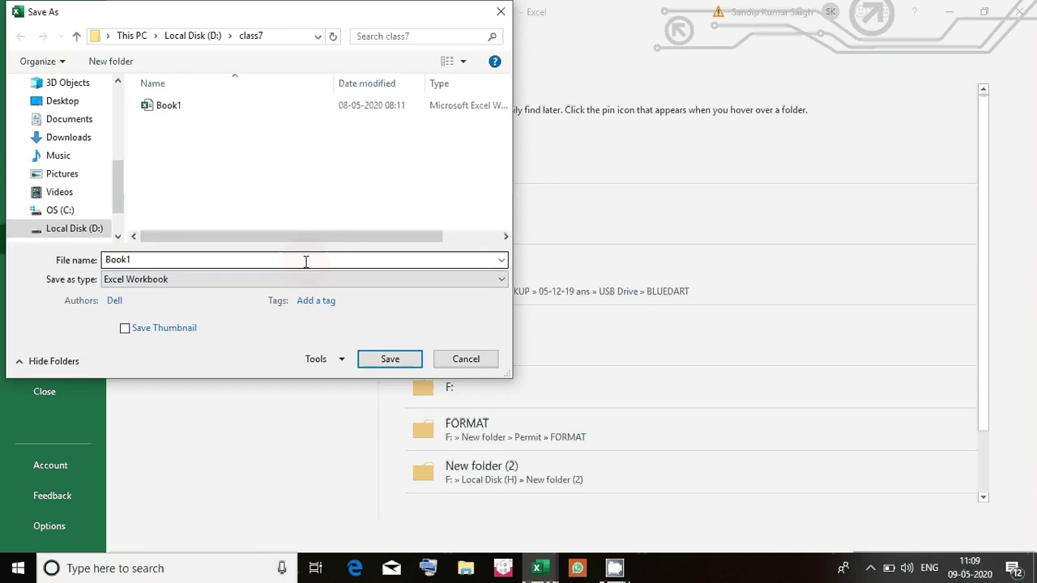
{"action": "double_click", "coordinate": [294, 259]}
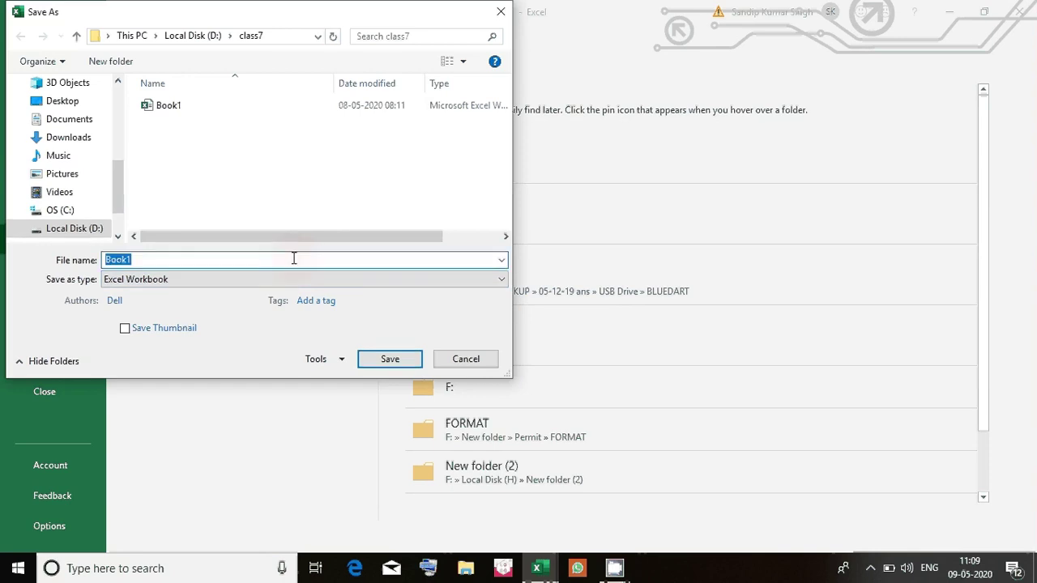
{"action": "type", "text": "class"}
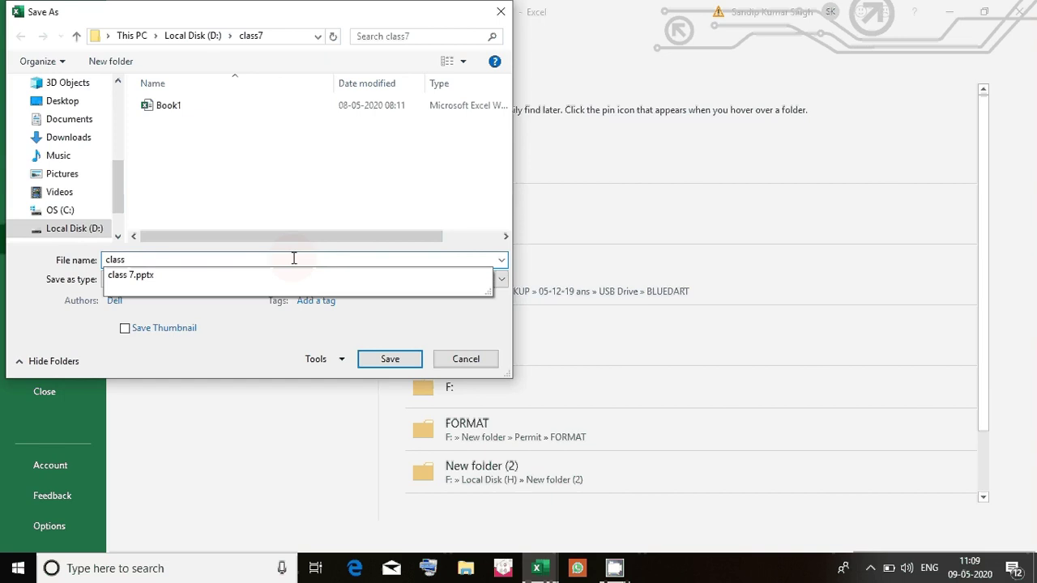
{"action": "key", "text": "BackSpace"}
{"action": "key", "text": "BackSpace"}
{"action": "key", "text": "BackSpace"}
{"action": "key", "text": "BackSpace"}
{"action": "key", "text": "BackSpace"}
{"action": "type", "text": "f"}
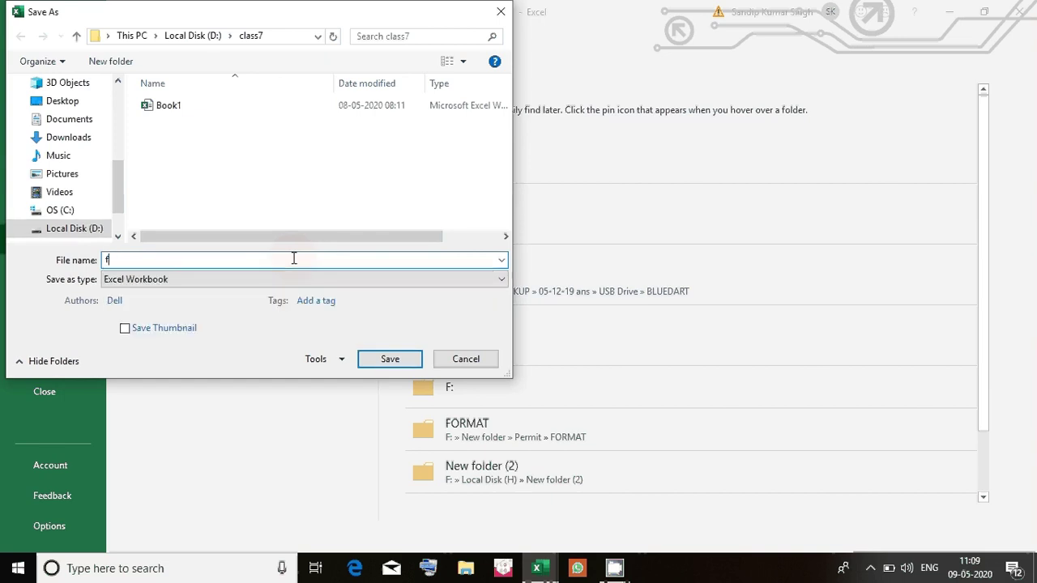
{"action": "type", "text": "irst class"}
{"action": "left_click", "coordinate": [396, 362]}
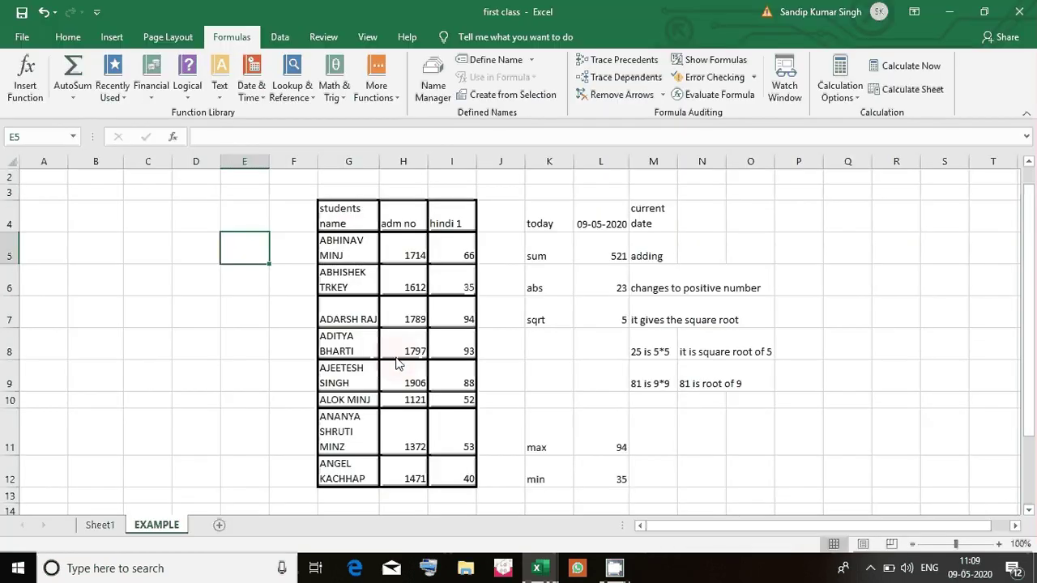
Step: Close the 'first class' workbook, saving changes, then minimize the remaining Book1 window
{"action": "left_click", "coordinate": [840, 136]}
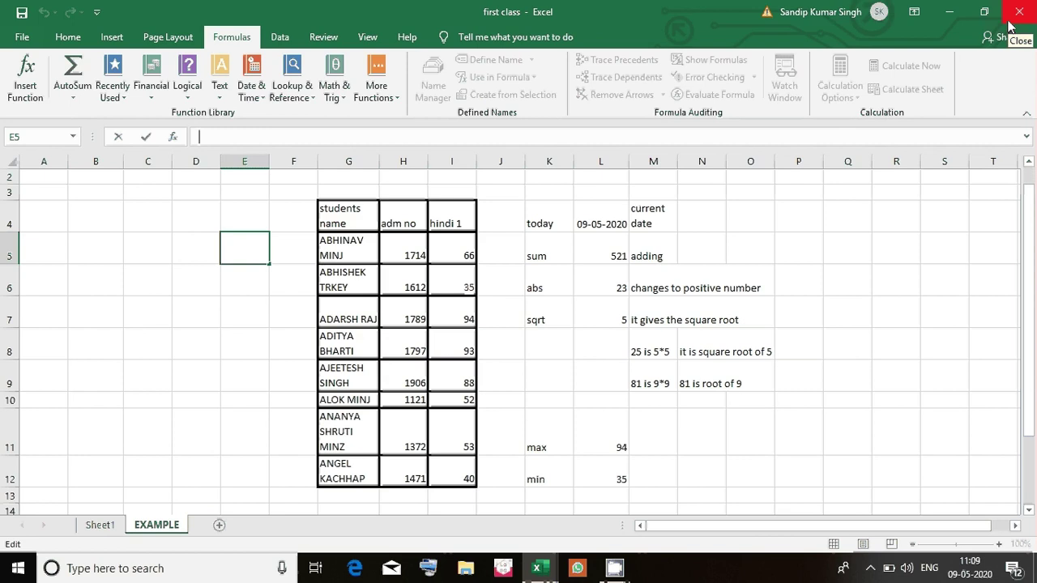
{"action": "left_click", "coordinate": [1018, 14]}
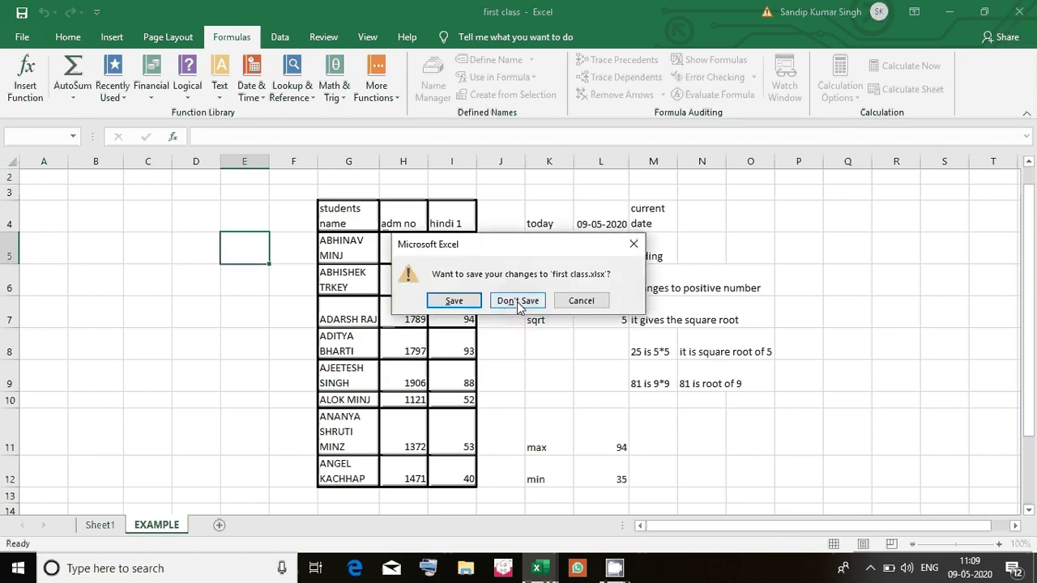
{"action": "left_click", "coordinate": [456, 305]}
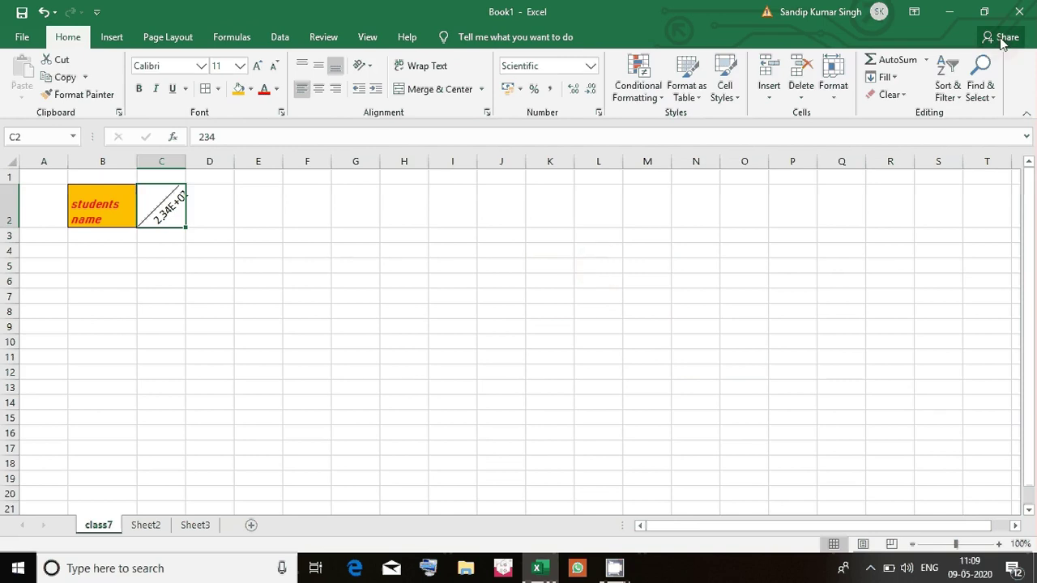
{"action": "left_click", "coordinate": [950, 11]}
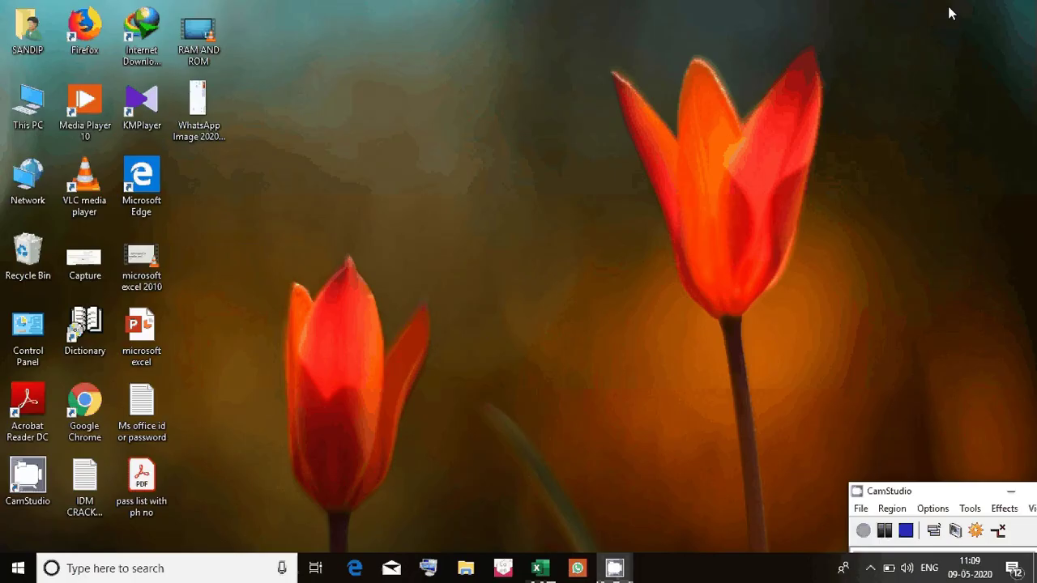